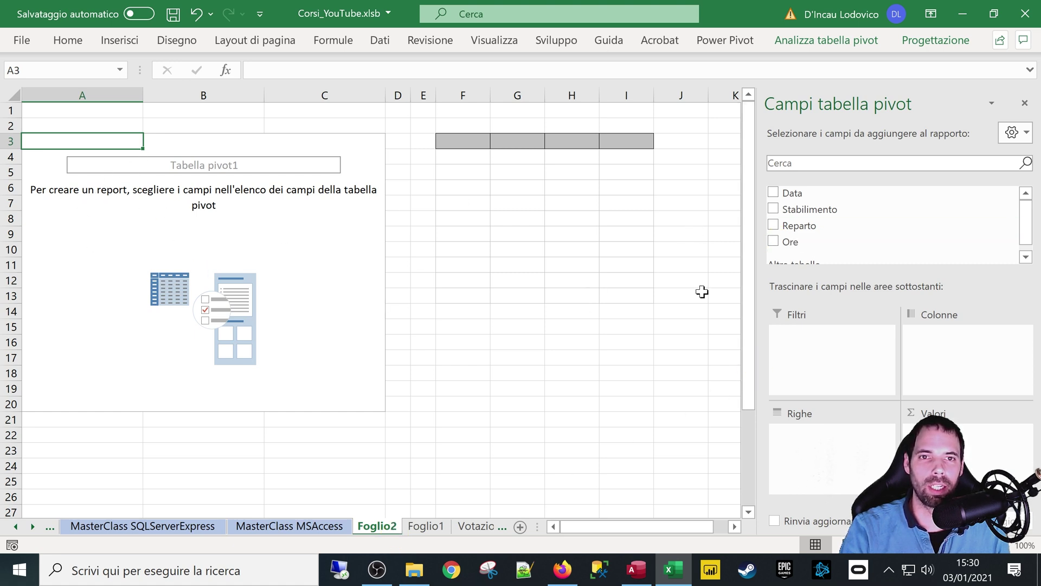
Build the pivot table with Data, Stabilimento and Reparto as row fields and the sum of Ore as values
left_click_drag(791, 192, 823, 471)
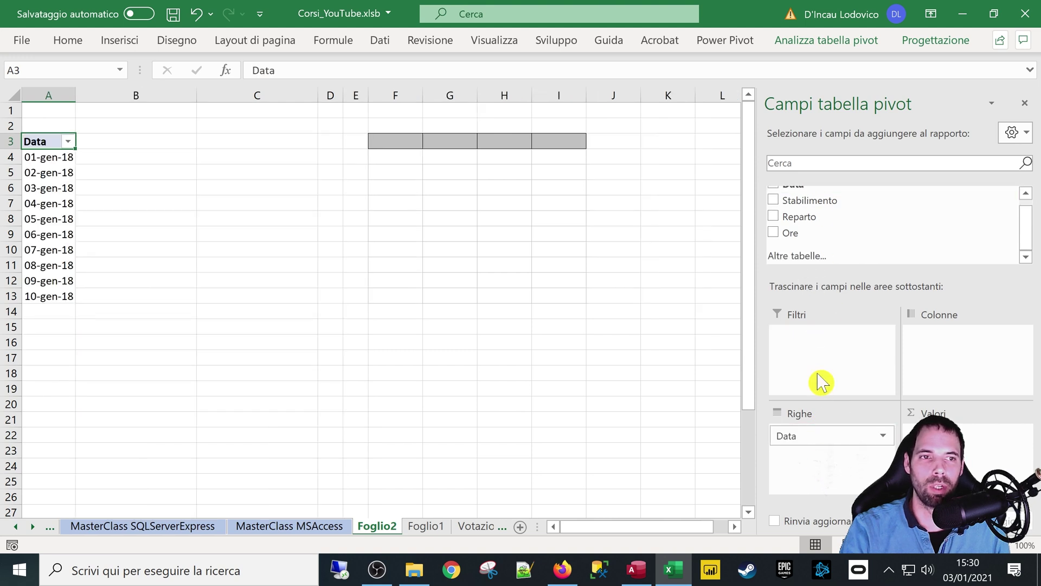
left_click_drag(791, 202, 827, 467)
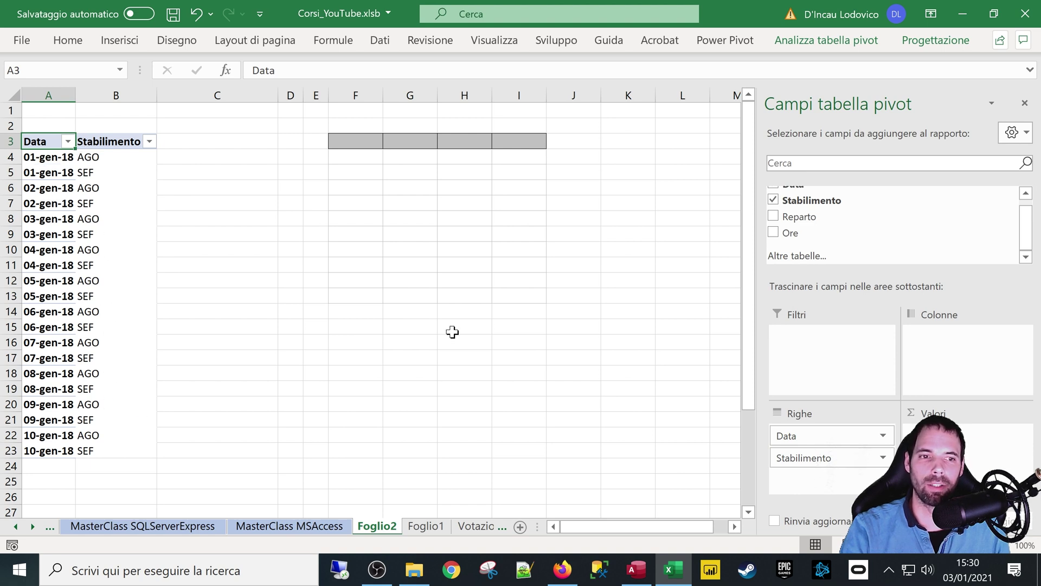
left_click_drag(800, 216, 816, 479)
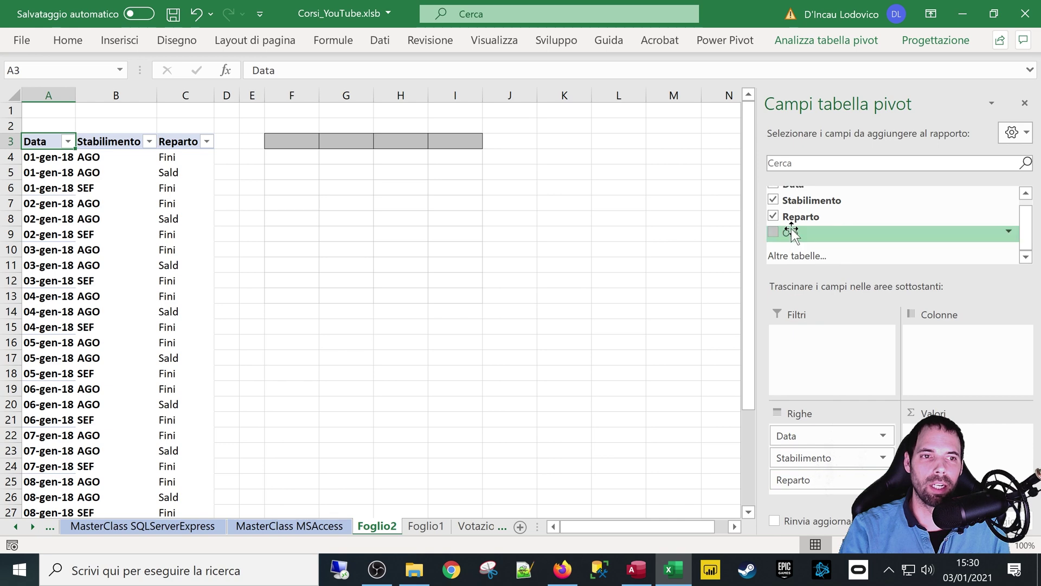
left_click_drag(790, 234, 965, 437)
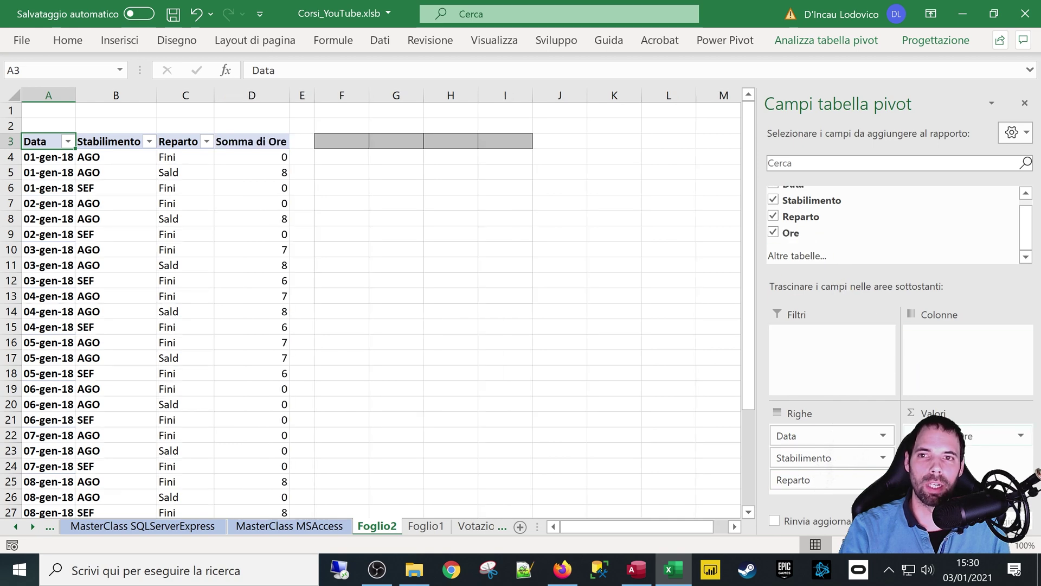
Shrink the workbook window and move Stabilimento and Reparto from the pivot table's rows to its columns
left_click_drag(740, 15, 496, 30)
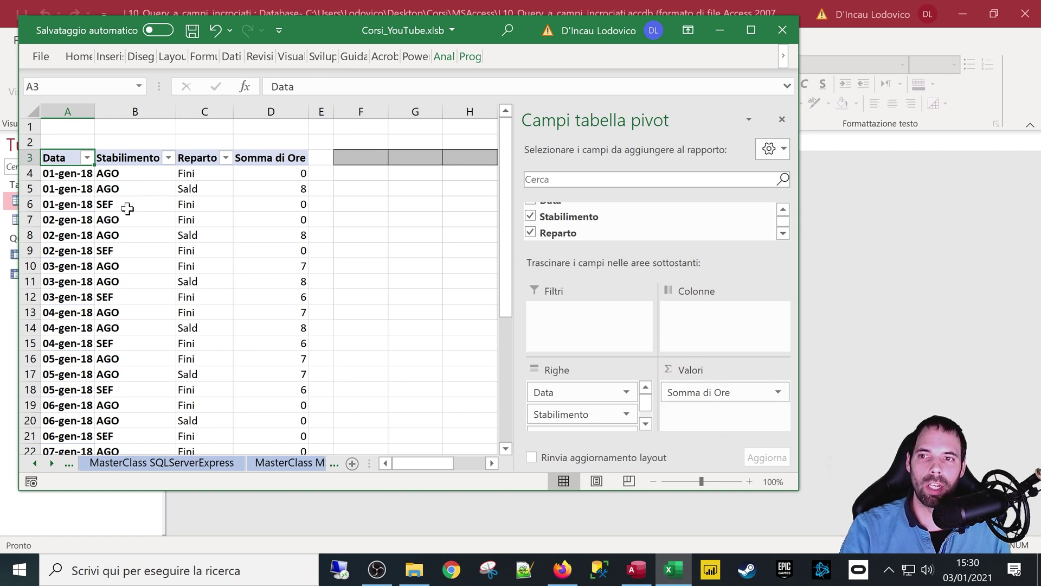
left_click(133, 152)
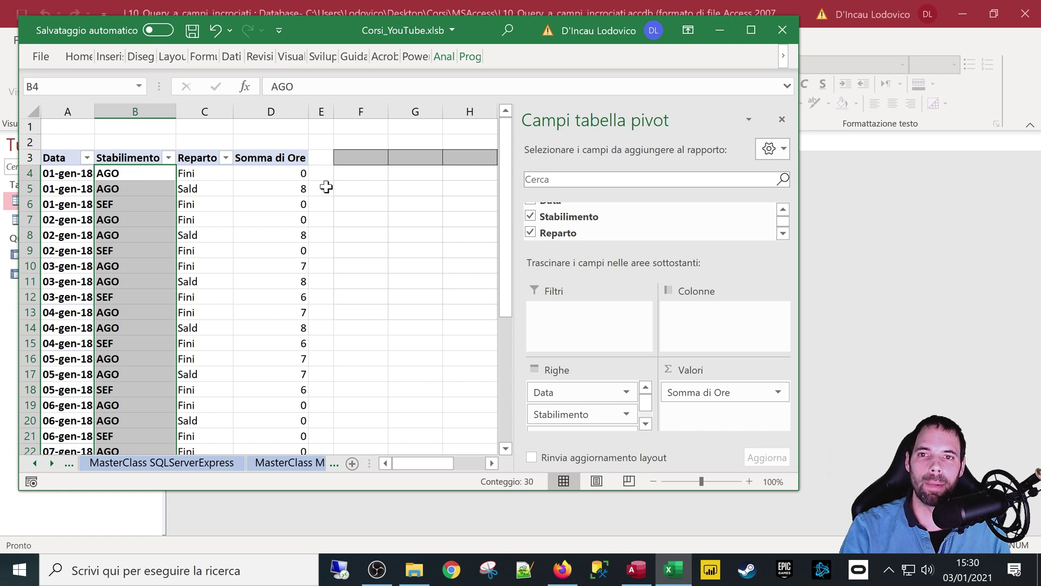
left_click_drag(560, 418, 688, 322)
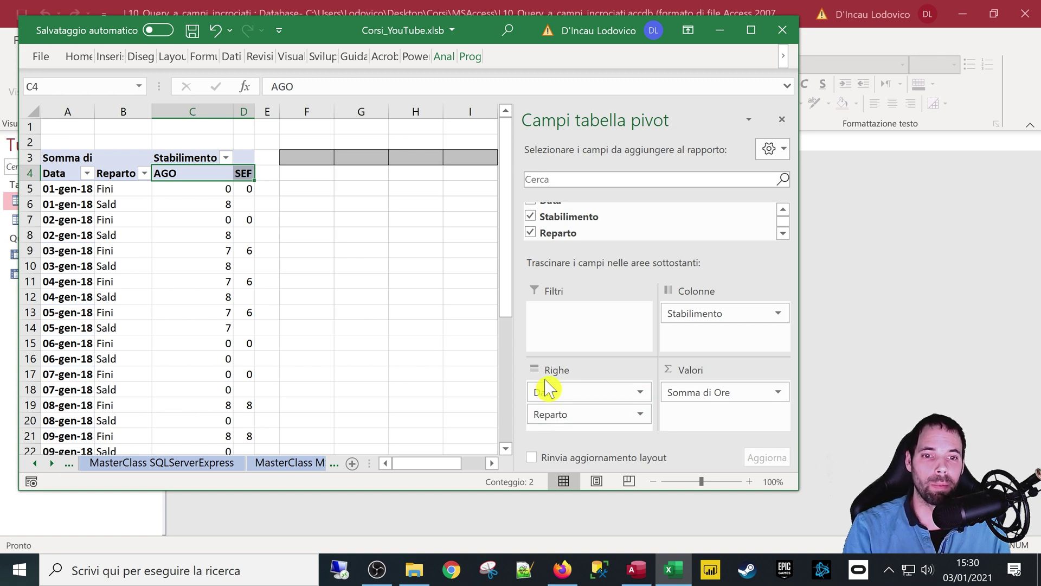
left_click_drag(550, 418, 670, 352)
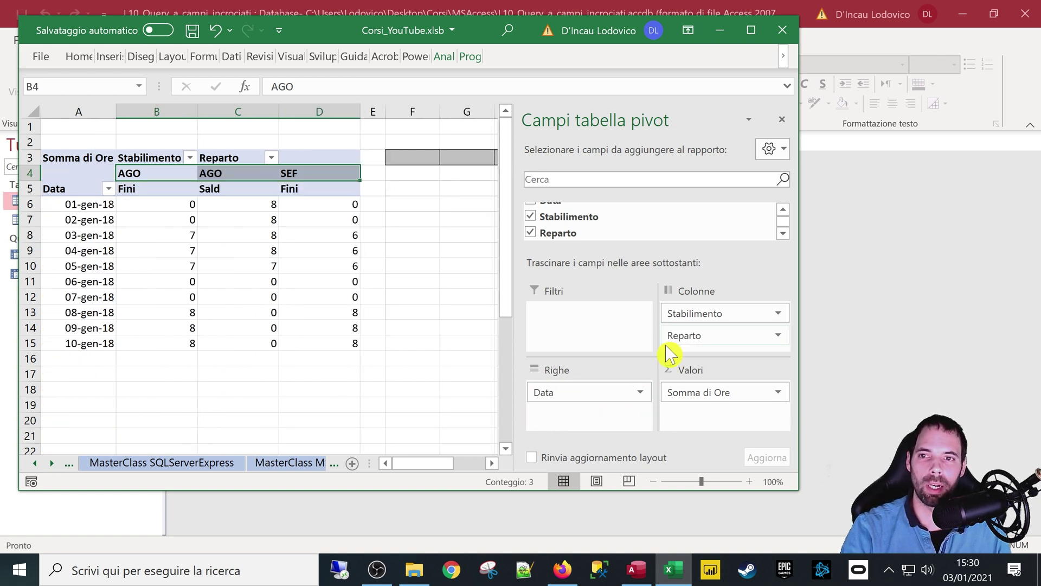
Examine the pivot table's date rows, its Stabilimento and Reparto column headings, and the hours at their intersections
left_click_drag(81, 205, 74, 344)
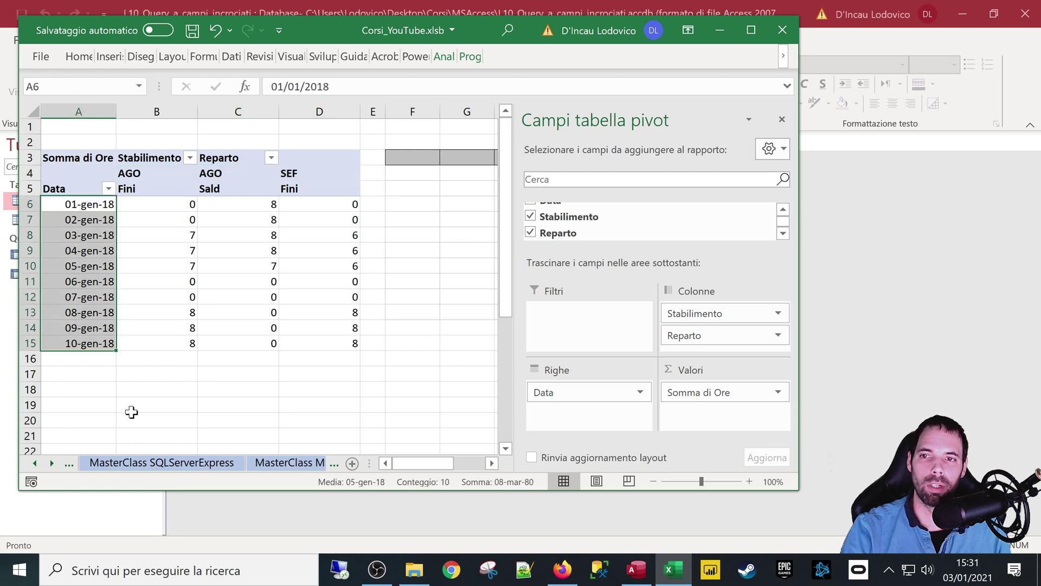
left_click_drag(140, 176, 355, 343)
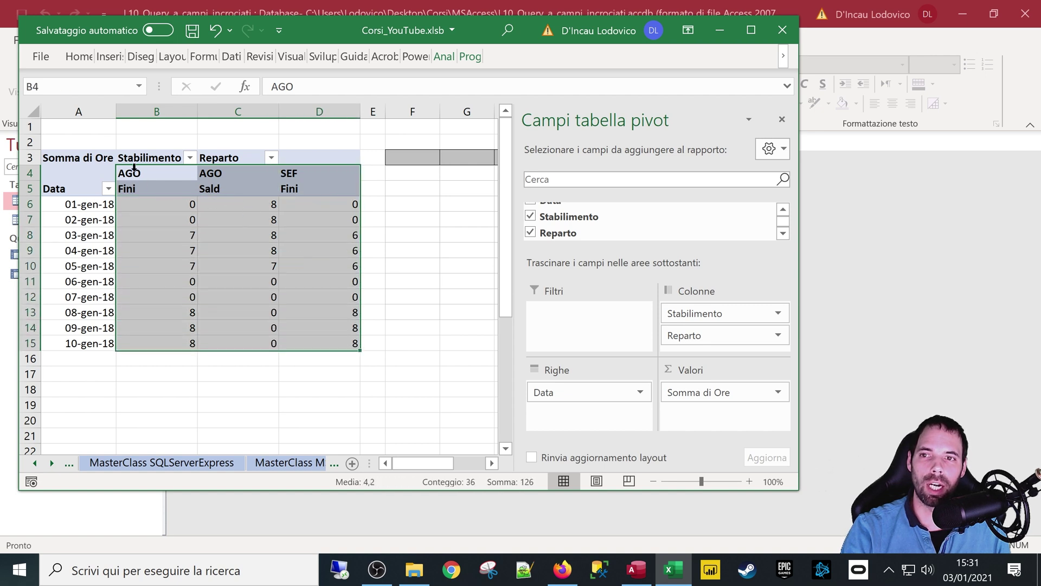
left_click_drag(132, 175, 230, 174)
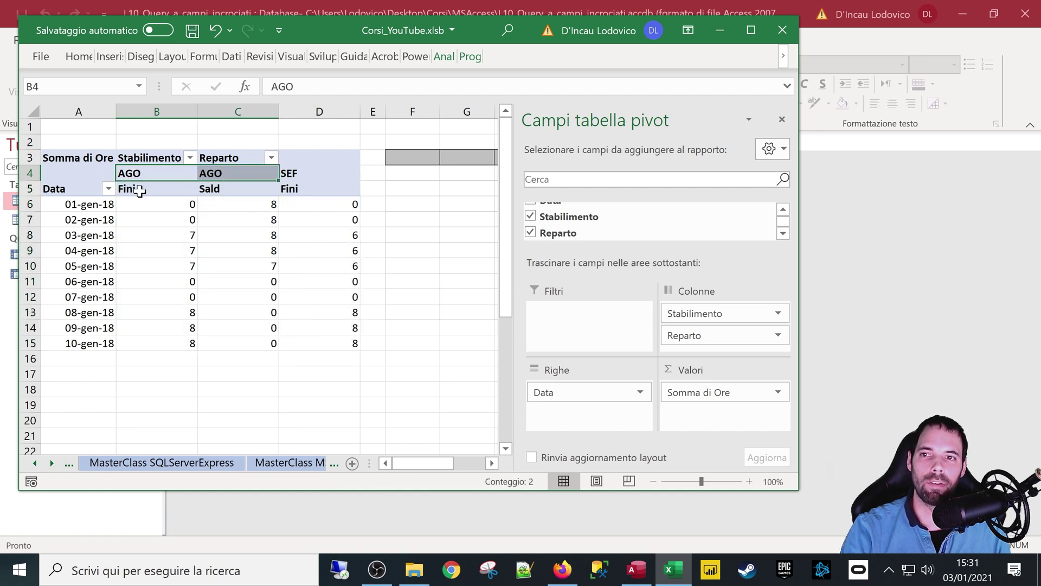
left_click_drag(140, 190, 235, 189)
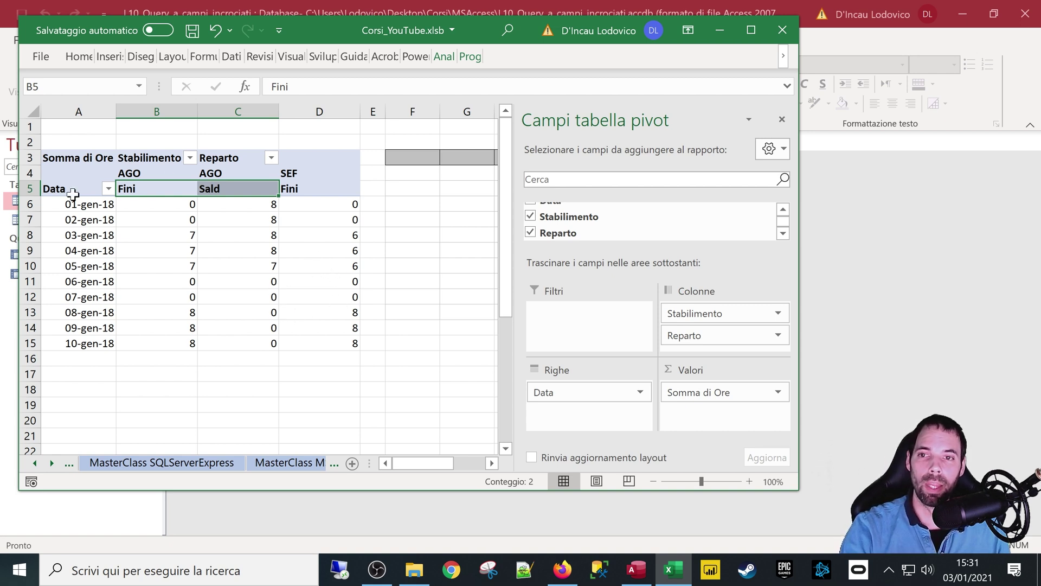
left_click(237, 281)
left_click(438, 228)
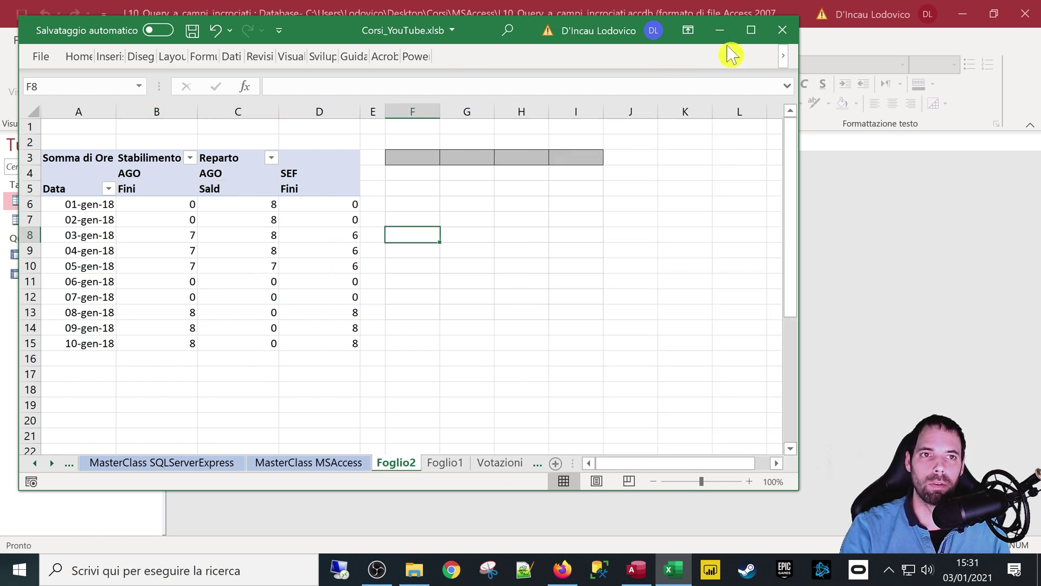
Compare the Access database's object list with the Excel pivot table's field layout, ending in Access
left_click(719, 30)
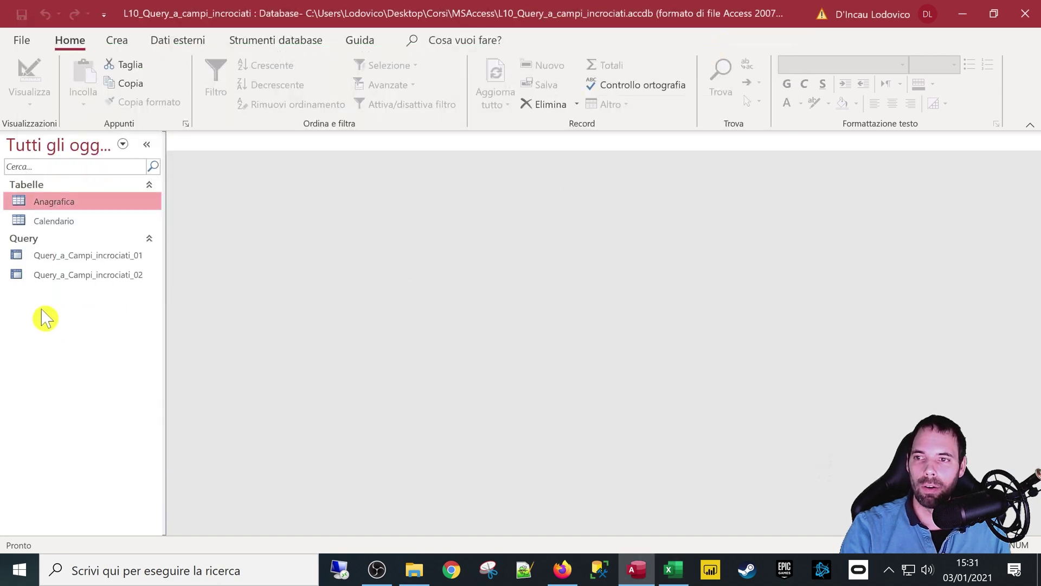
left_click(53, 224)
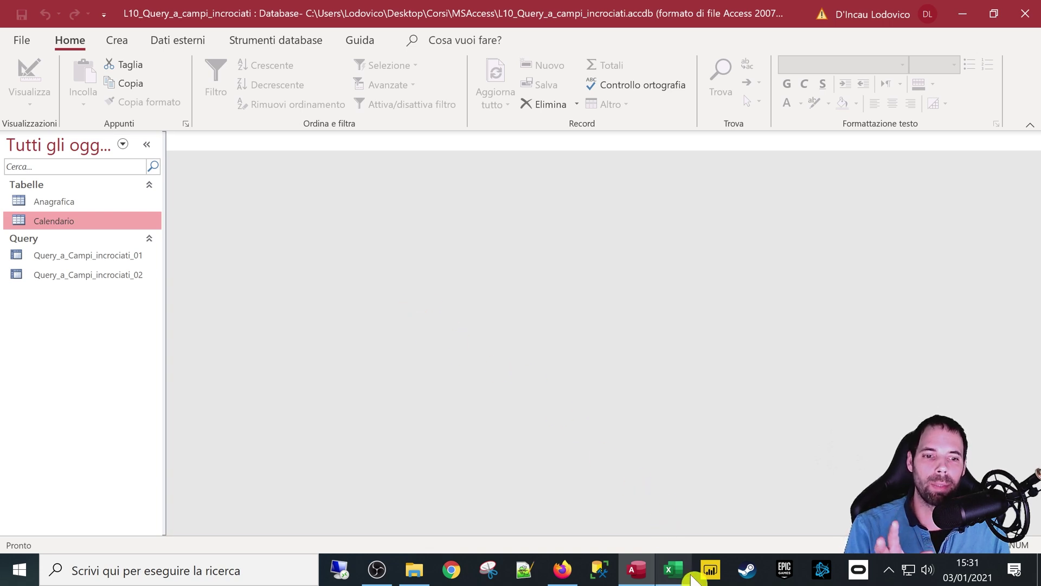
left_click(673, 570)
left_click(284, 237)
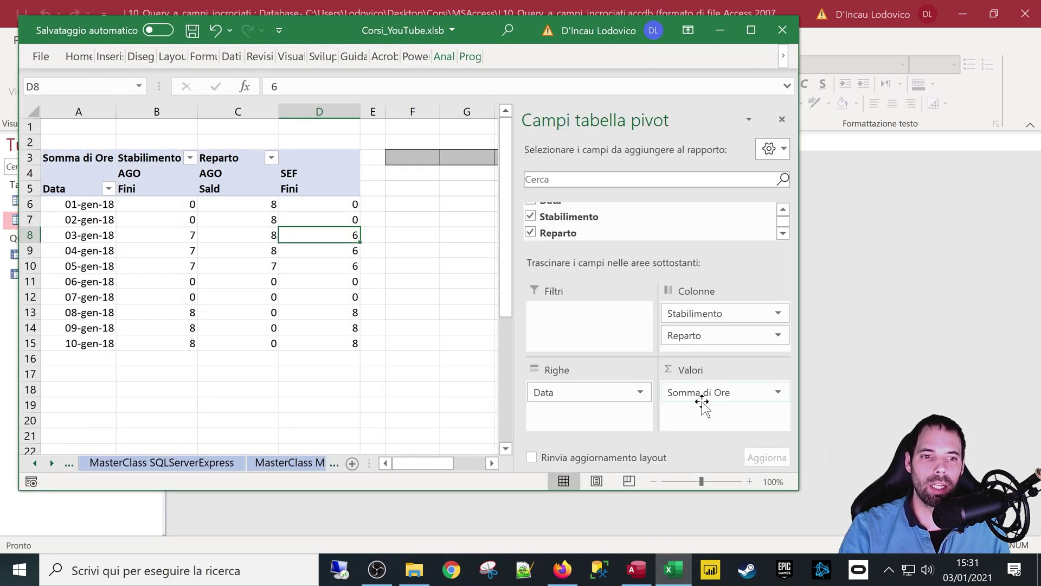
left_click_drag(569, 40, 500, 39)
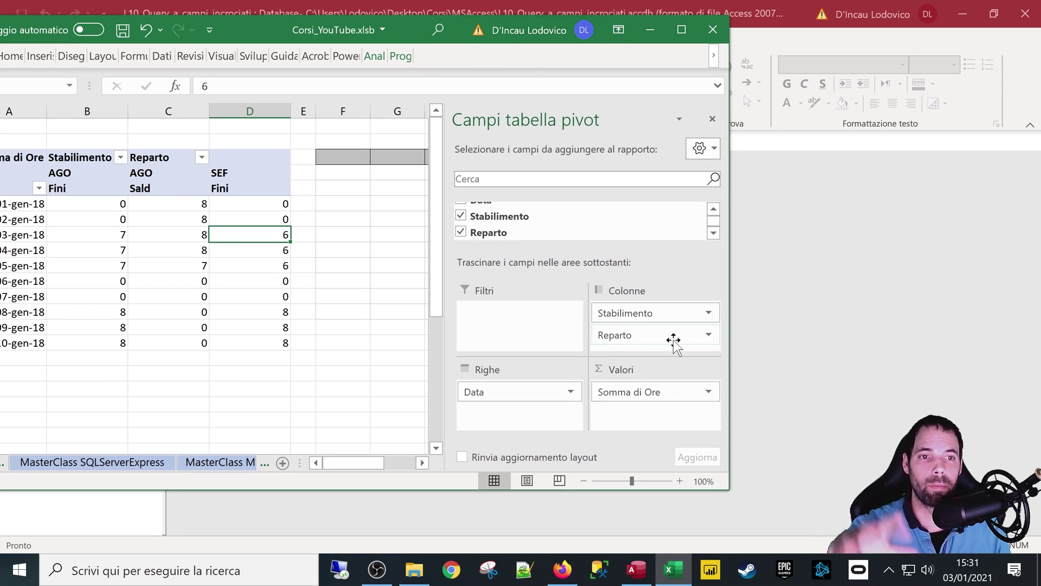
left_click(765, 270)
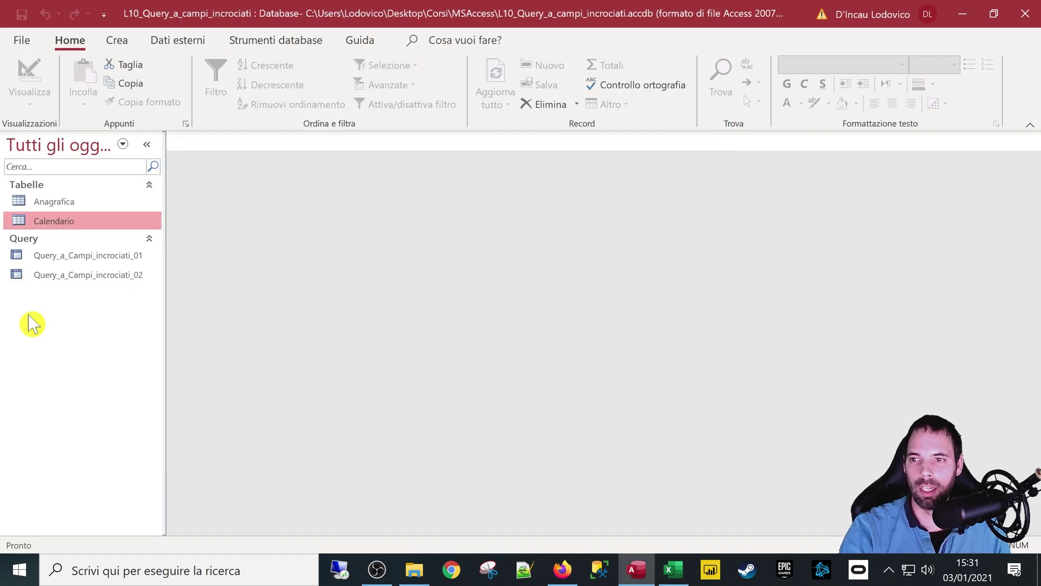
Open the Calendario table, examine its Data, Stabilimento, Reparto and Ore fields, and close it
double_click(56, 223)
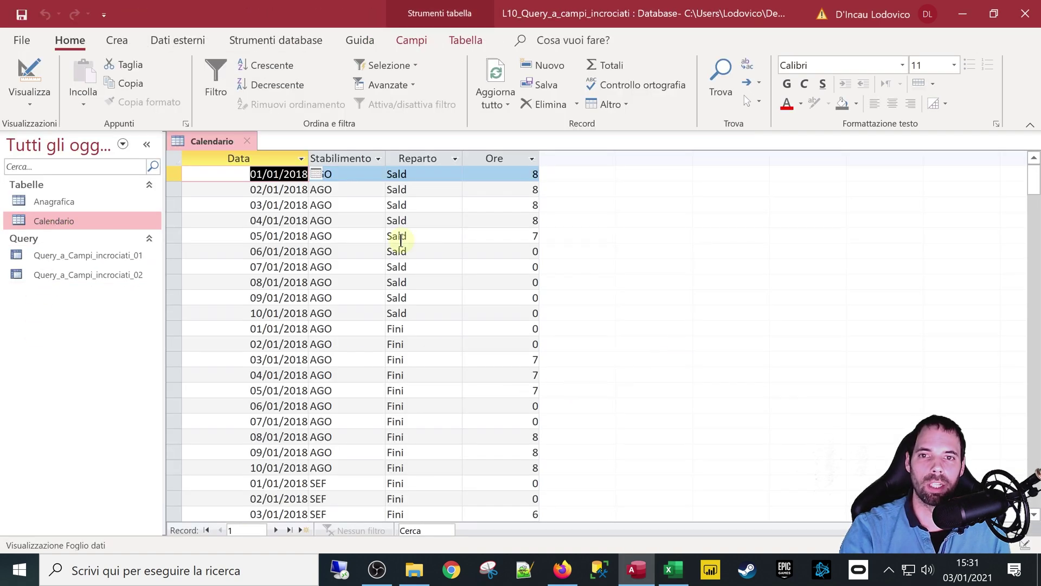
left_click(402, 239)
left_click(450, 251)
left_click(502, 267)
left_click(504, 379)
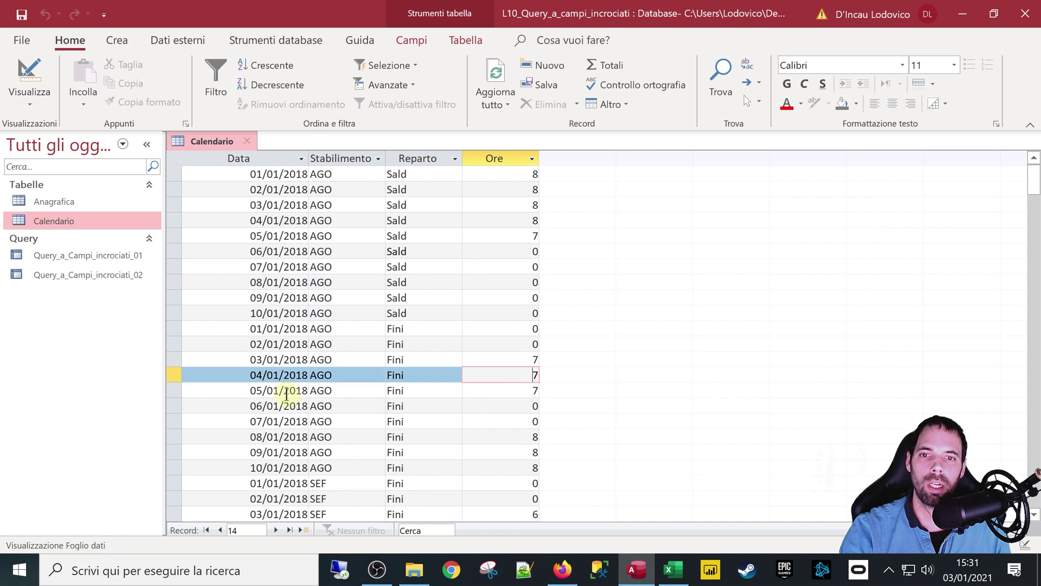
left_click(258, 340)
left_click(434, 283)
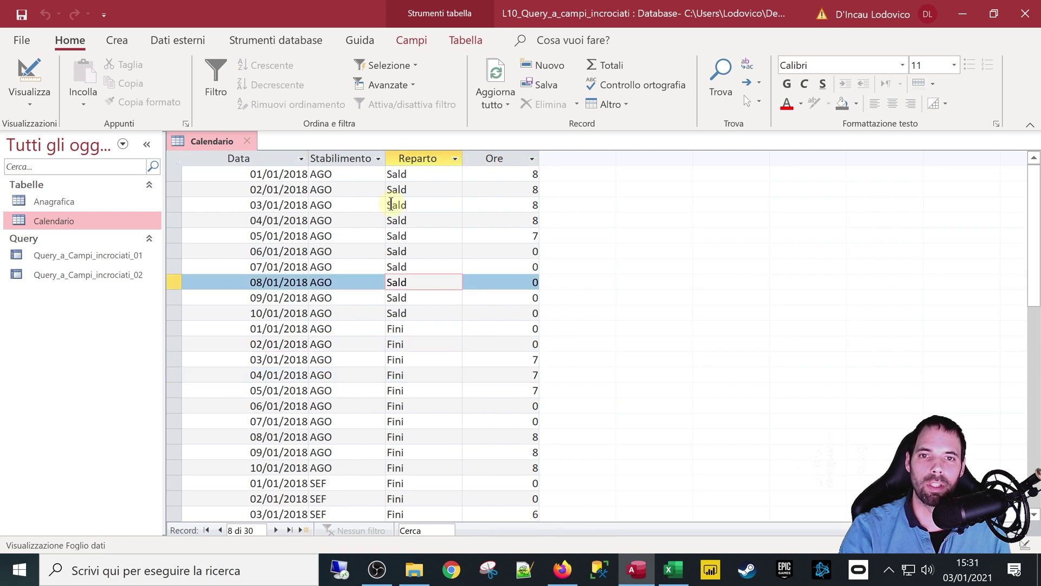
left_click(328, 162)
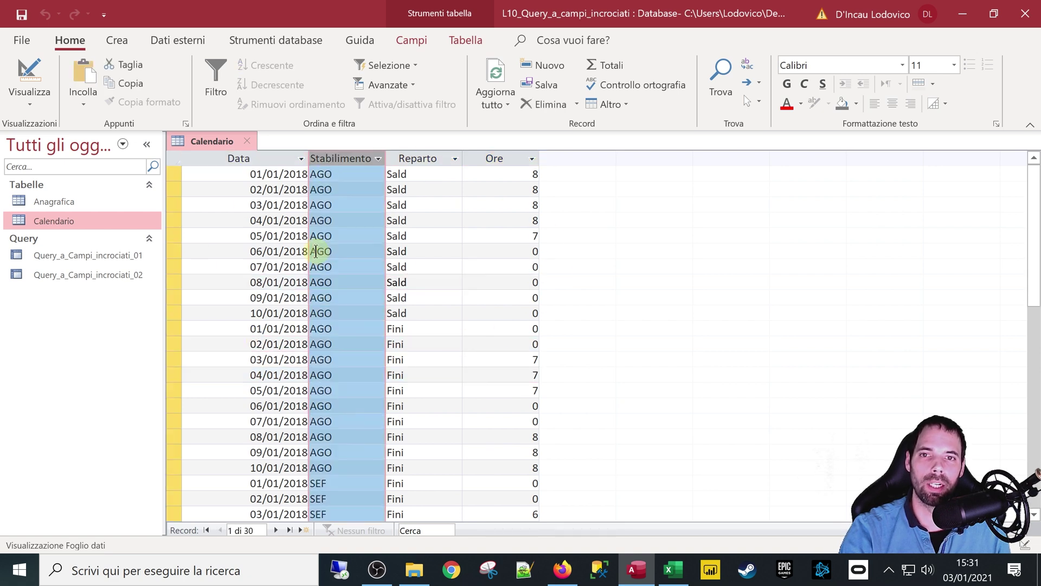
left_click(415, 157)
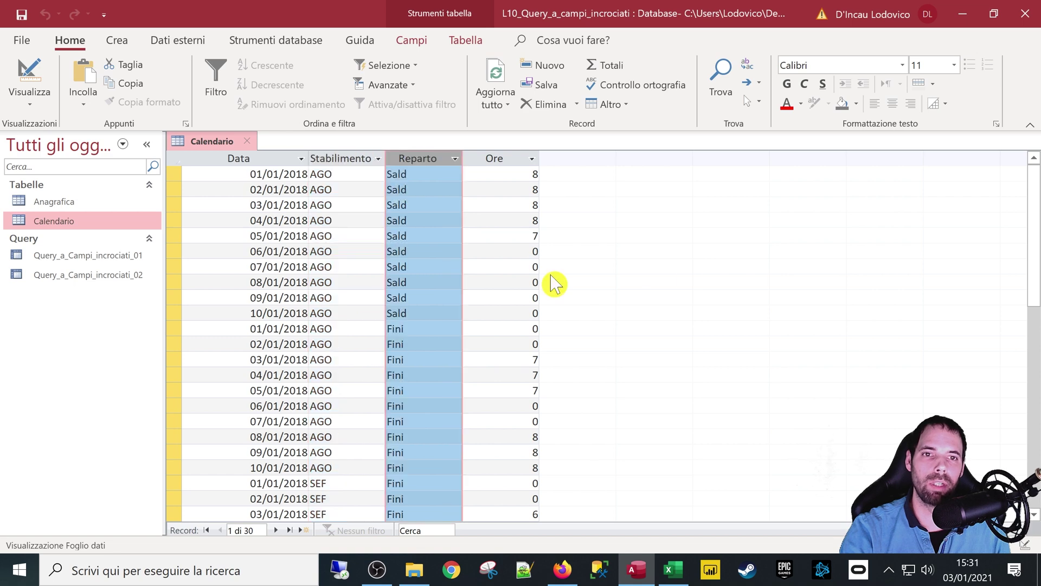
left_click(214, 282)
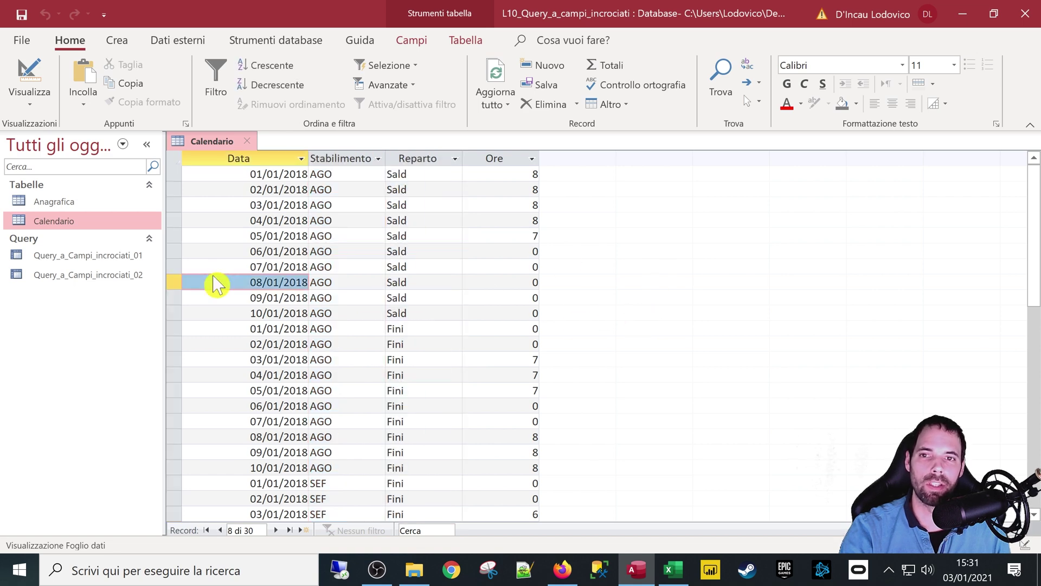
left_click(251, 146)
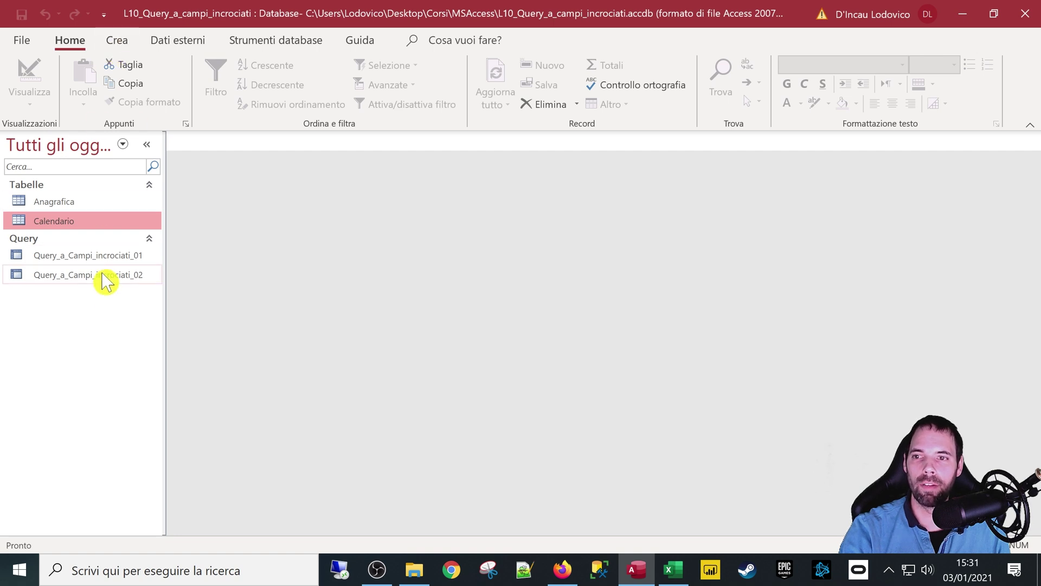
View the D_SLAM column of Query_a_Campi_incrociati_02 alongside the Calendario table, then close both
double_click(105, 277)
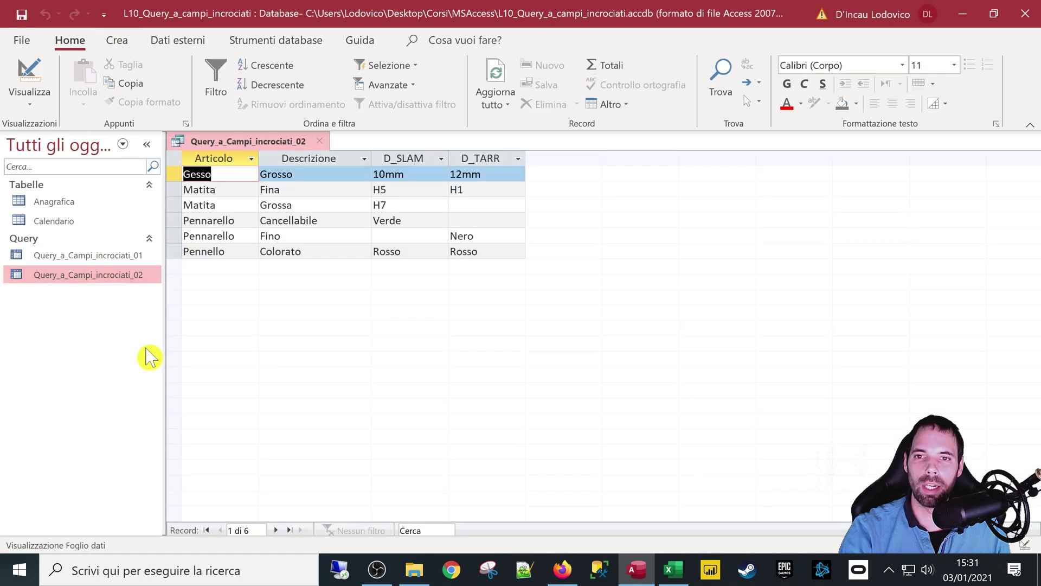
left_click(395, 153)
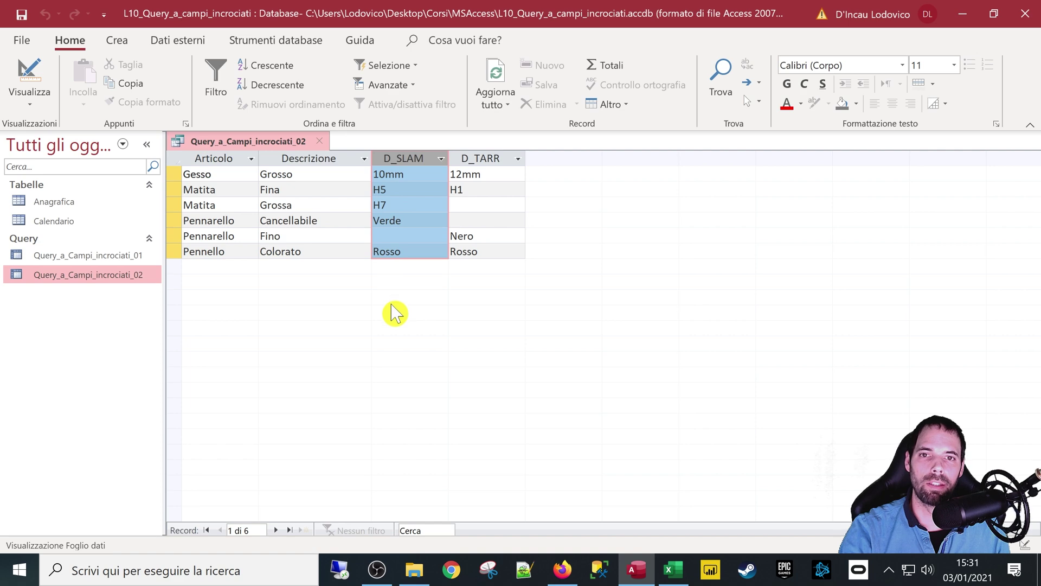
double_click(81, 221)
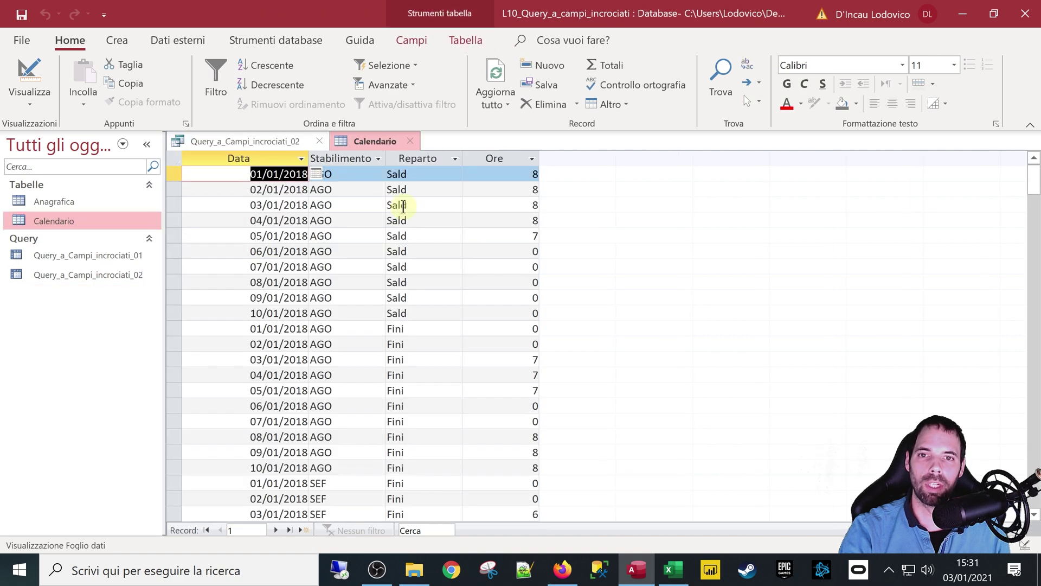
left_click(410, 141)
left_click(320, 141)
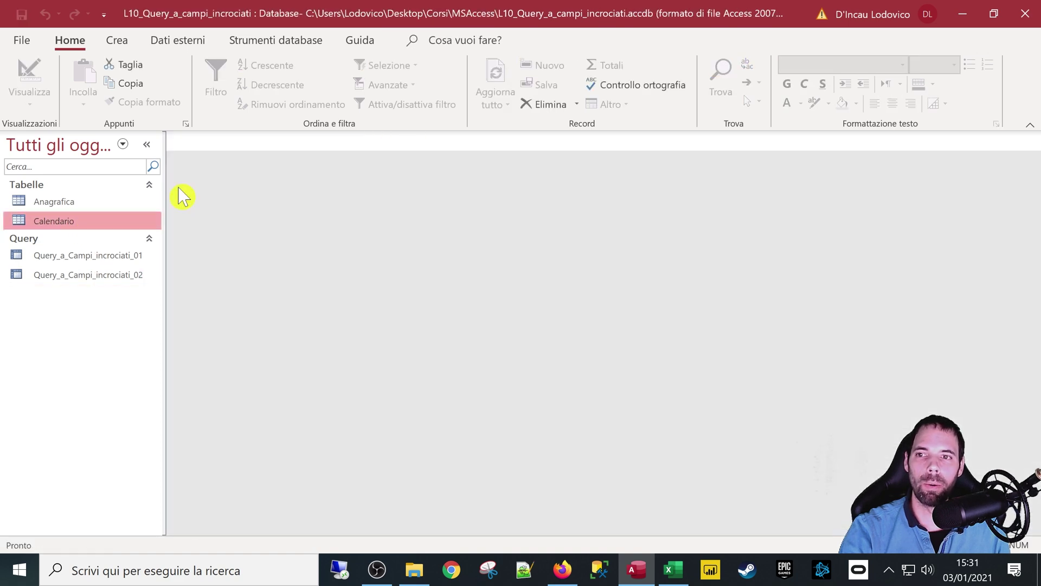
Open Query_a_Campi_incrociati_01, examine how Fini and Sald hours are laid out by Data and Stabilimento, and close it
double_click(73, 257)
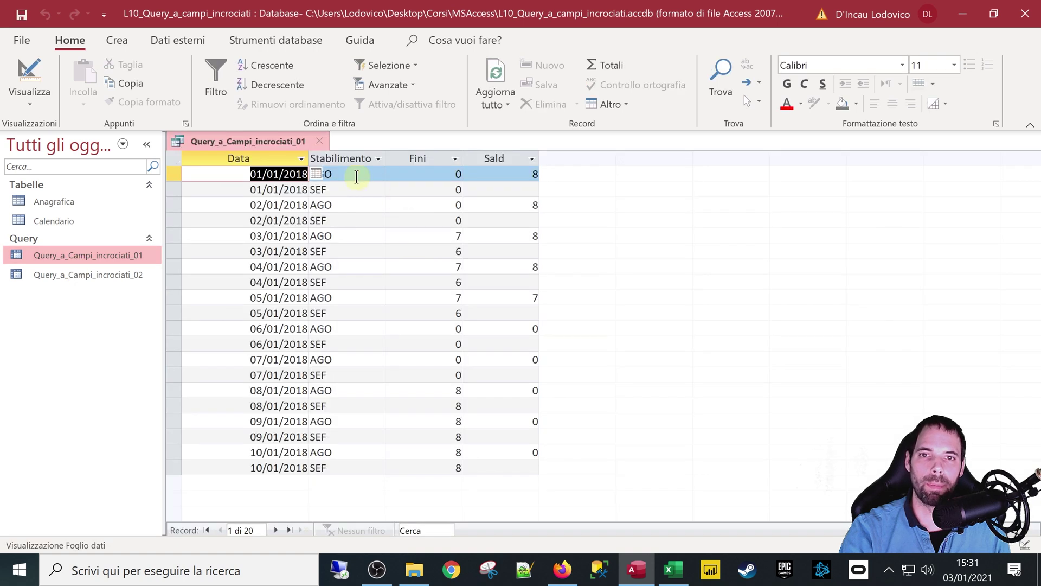
left_click_drag(416, 156, 491, 158)
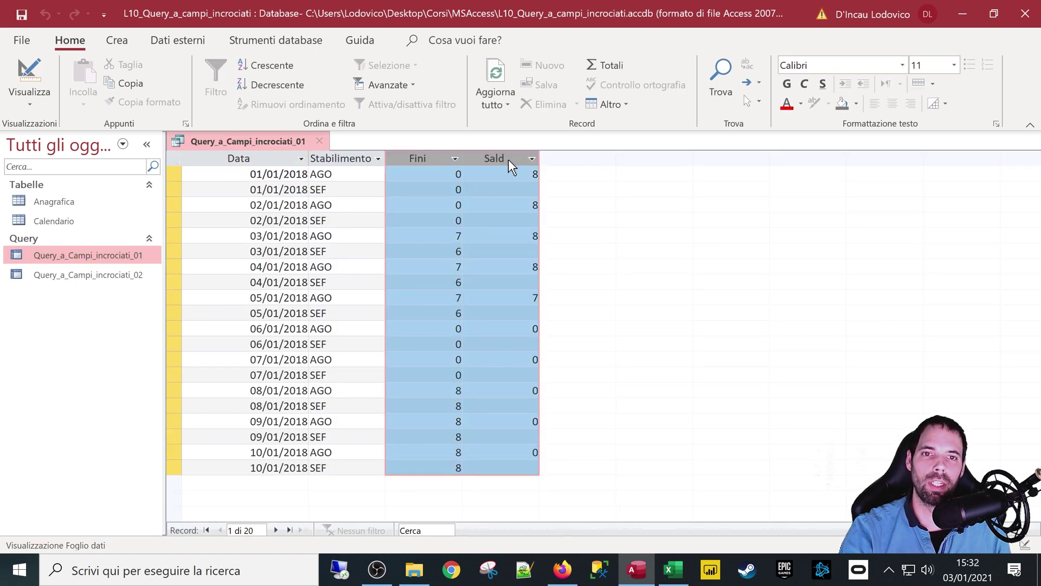
left_click(498, 191)
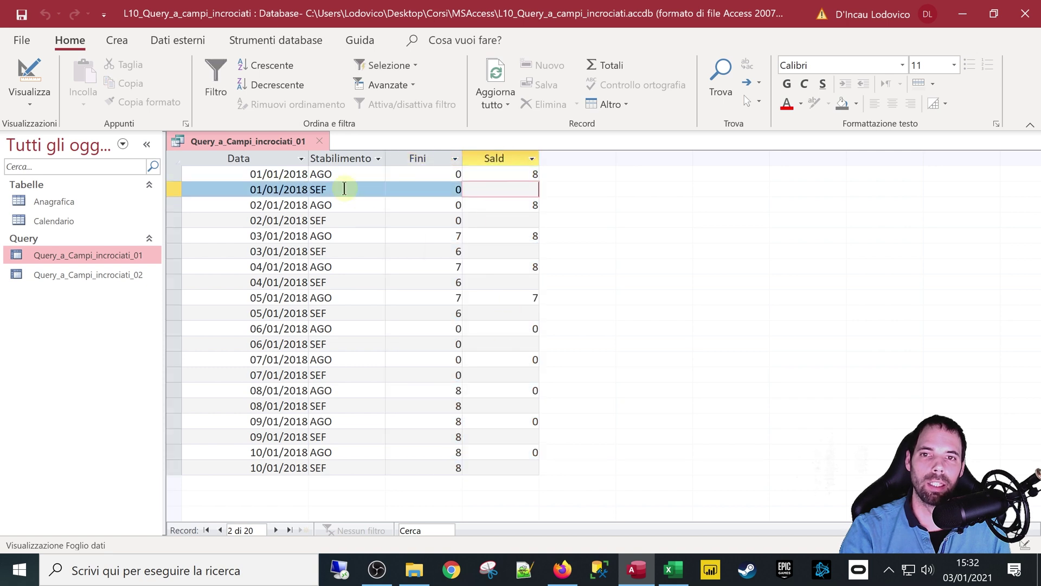
left_click(340, 157)
left_click(223, 181)
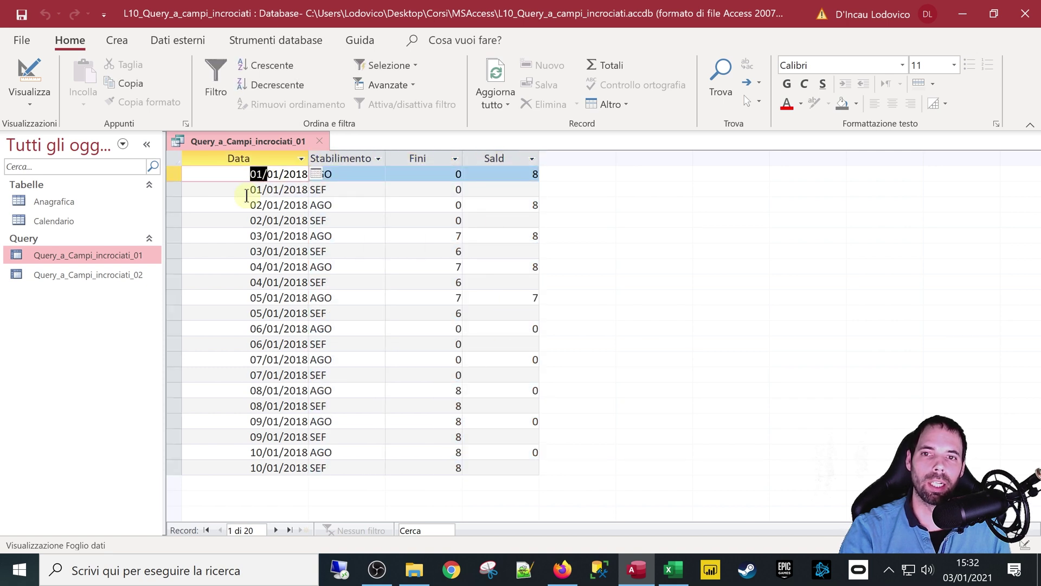
left_click(360, 189)
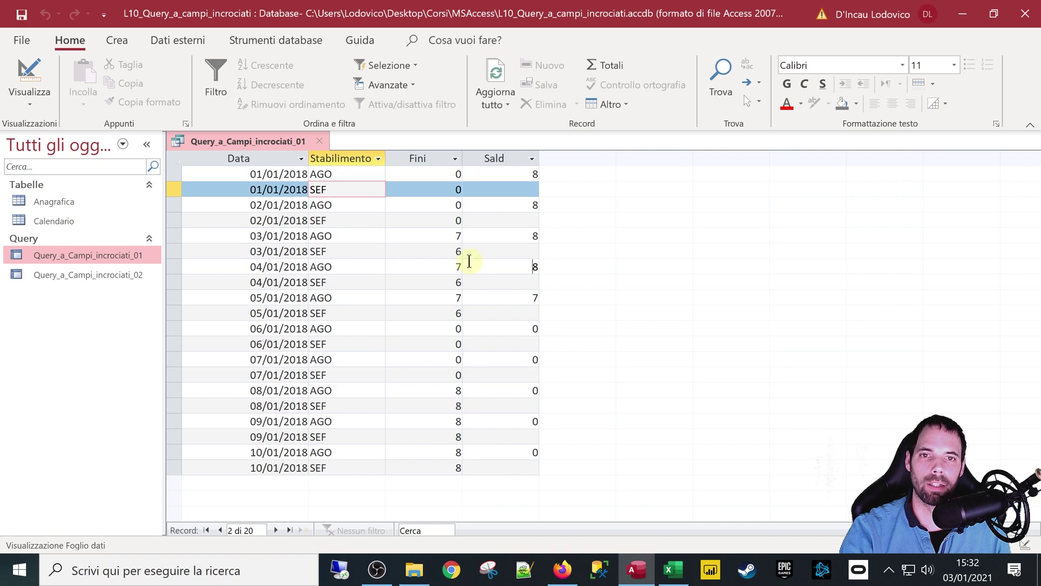
key("Up")
left_click(320, 141)
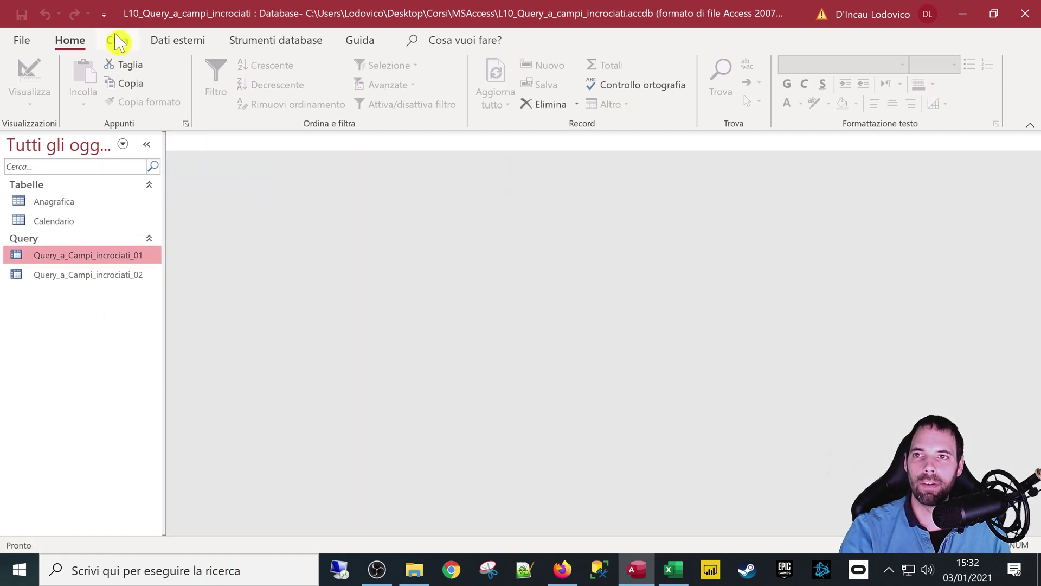
Create a new query in design view and make it a crosstab query (A campi incrociati)
left_click(117, 40)
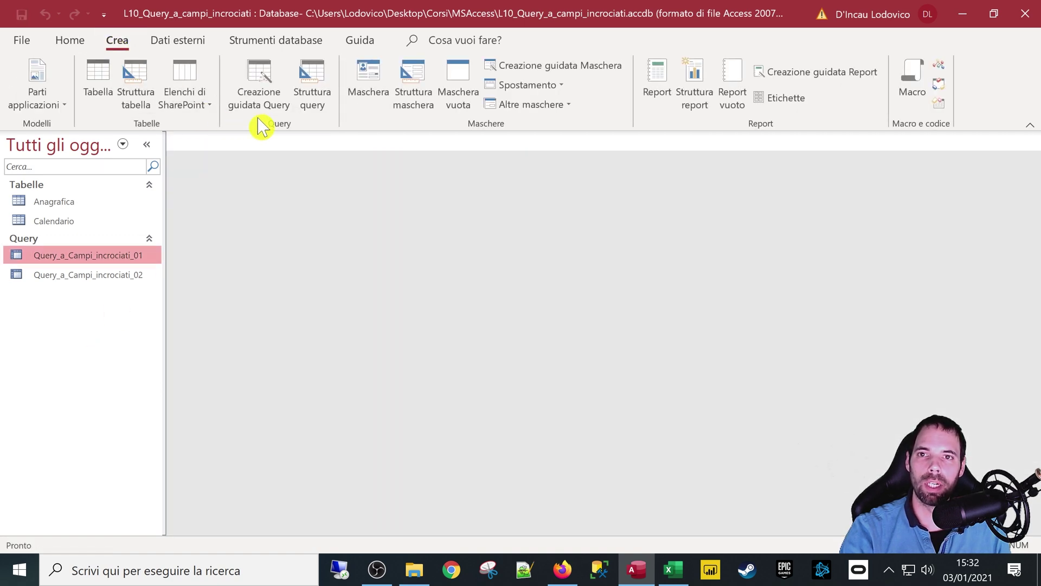
left_click(313, 93)
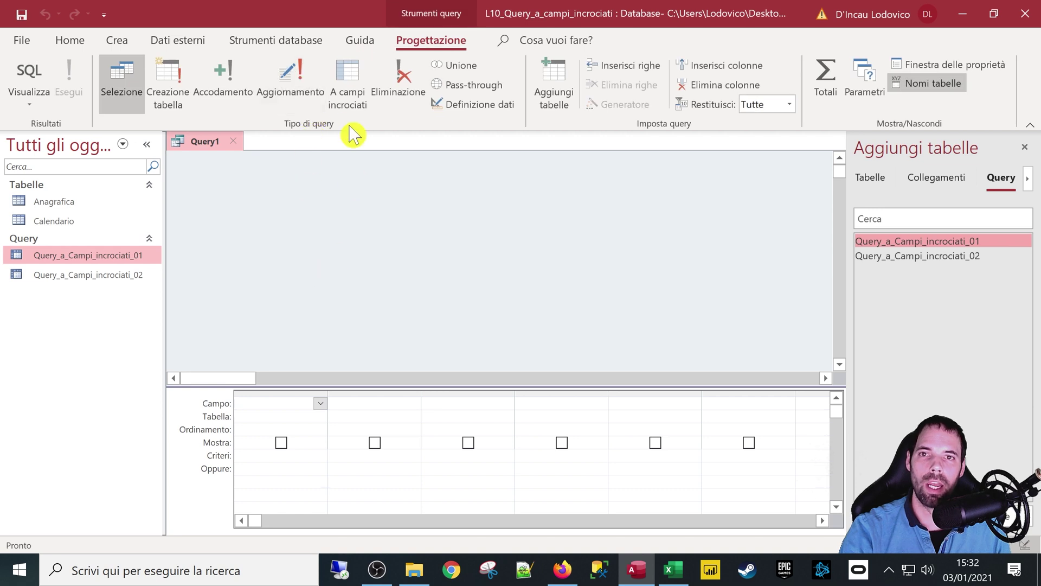
left_click(347, 79)
left_click(133, 95)
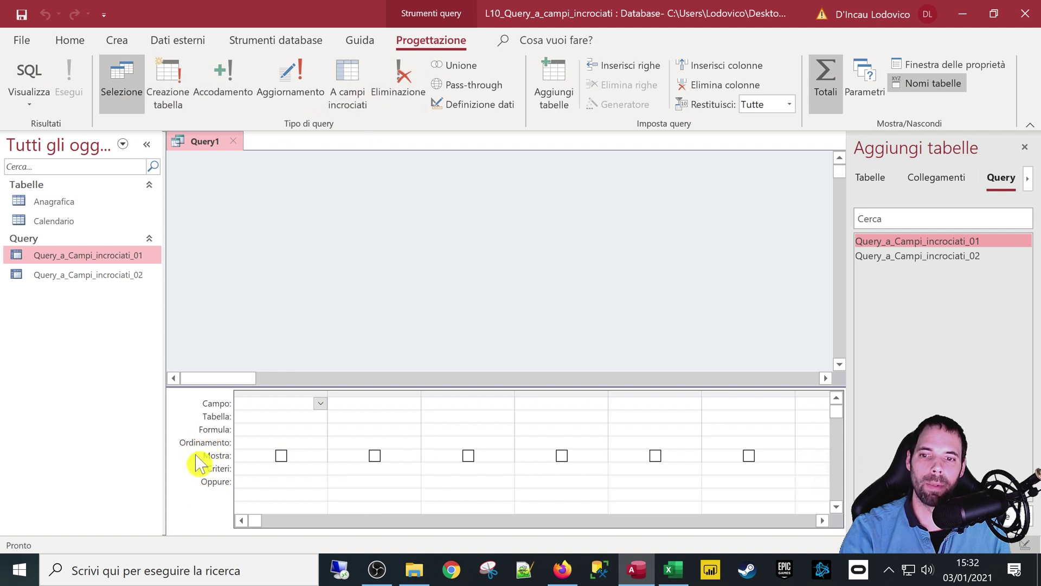
left_click(348, 85)
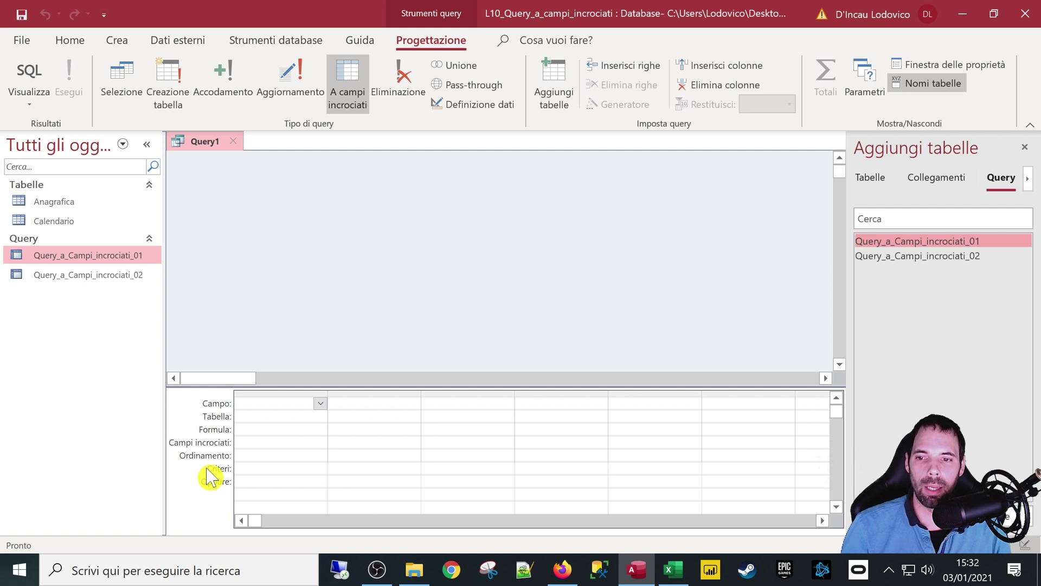
Examine the design grid's Campi incrociati row enlarged, compare it with the field areas of the Excel pivot table, and return to Access
key("super+plus")
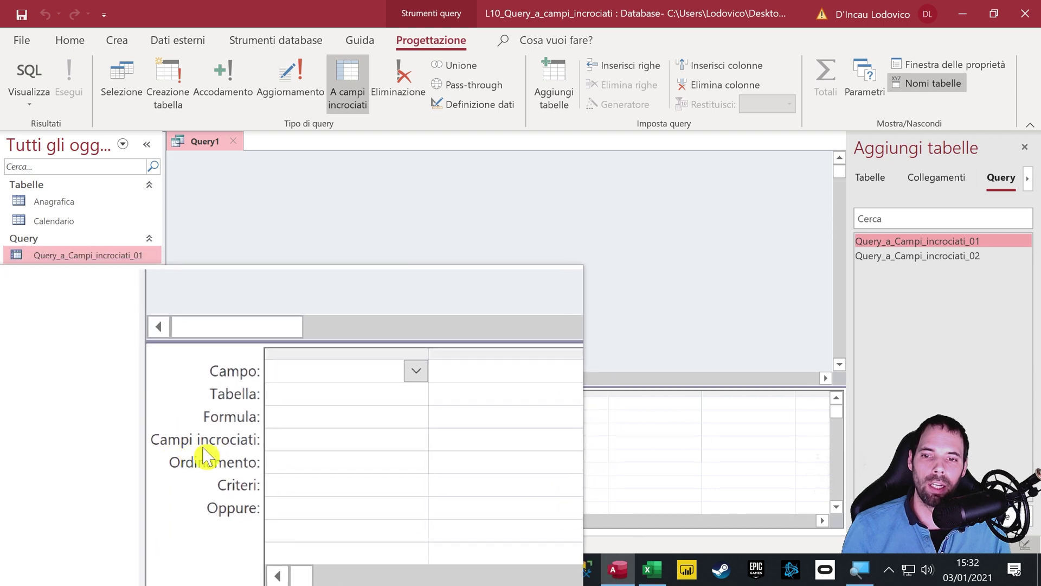
key("super+Escape")
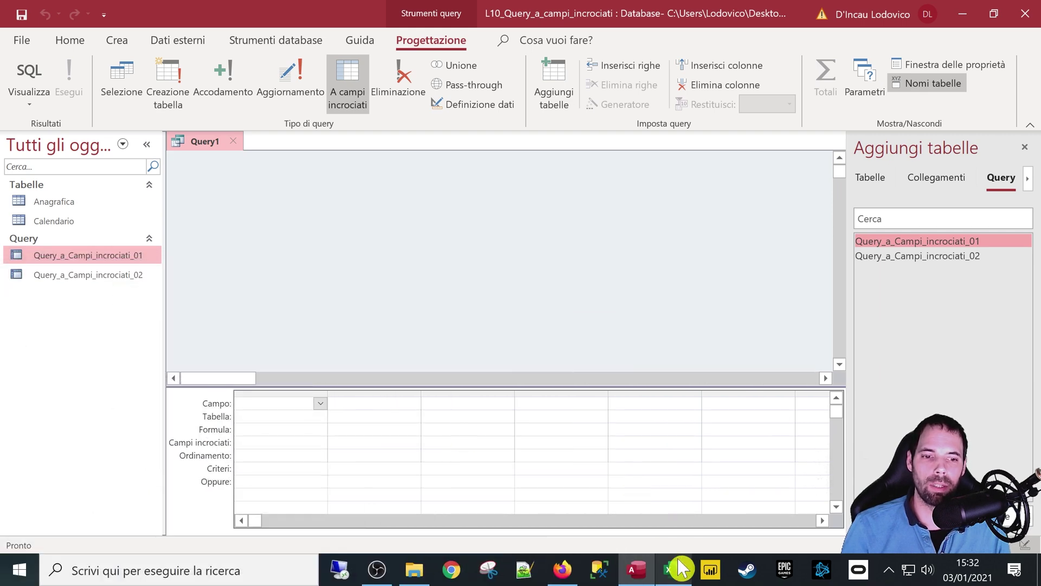
left_click(675, 568)
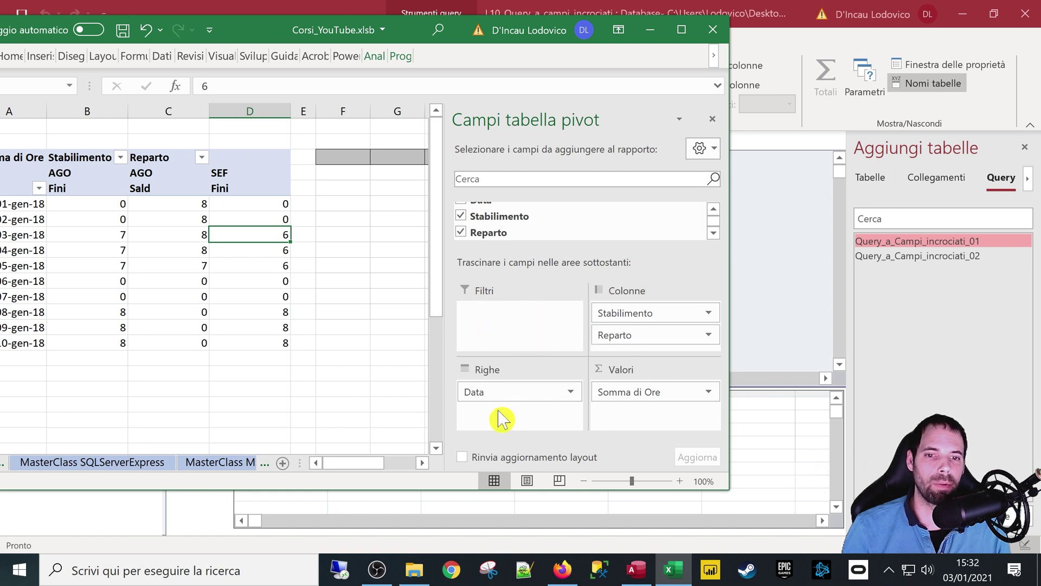
left_click(766, 282)
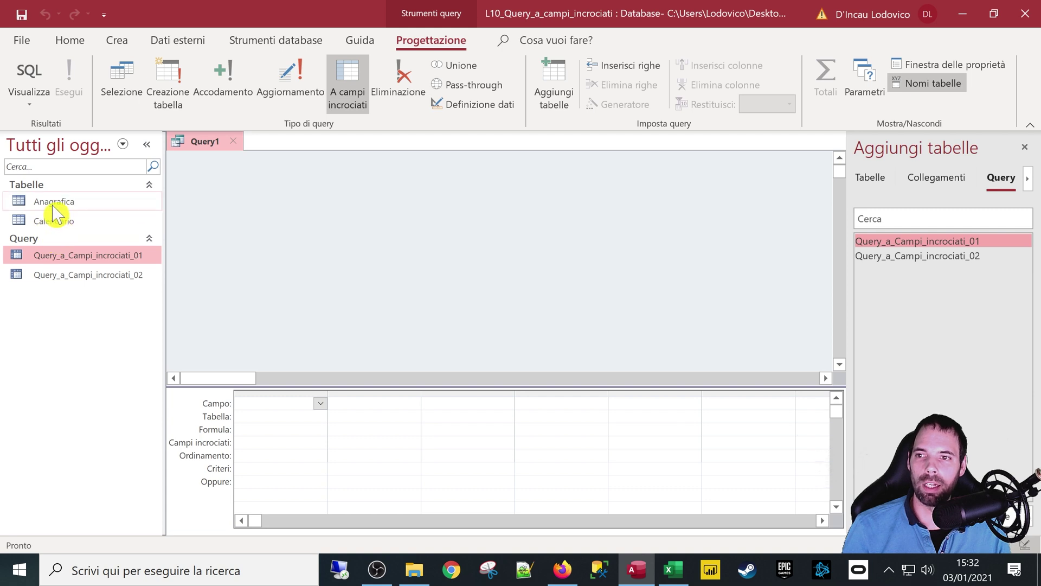
Add the Calendario table to the query and place its Data, Stabilimento, Reparto and Ore fields in the design grid
left_click_drag(42, 226, 209, 177)
left_click_drag(305, 273, 347, 272)
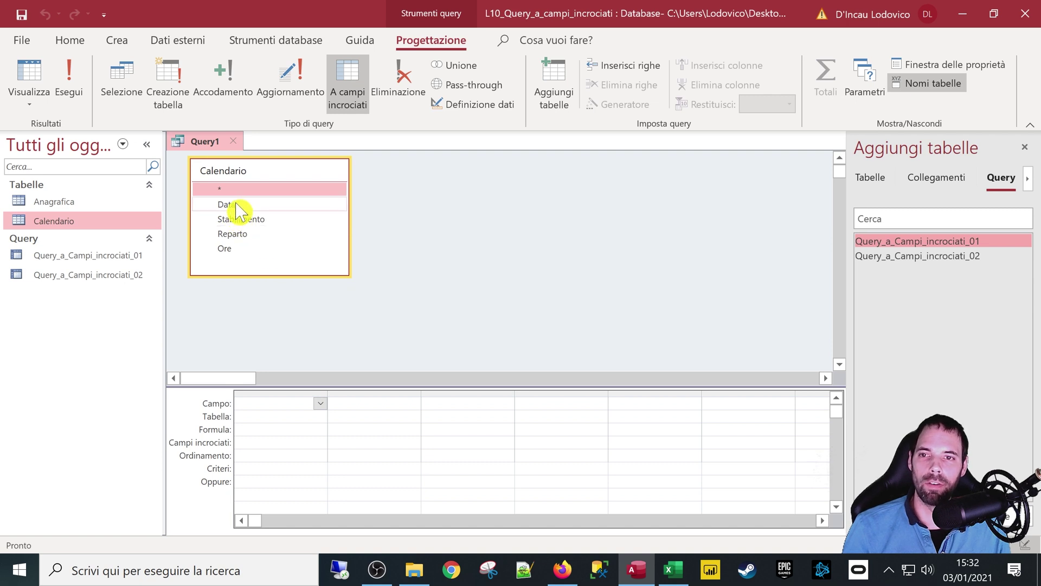
left_click(239, 204)
left_click_drag(239, 204, 286, 414)
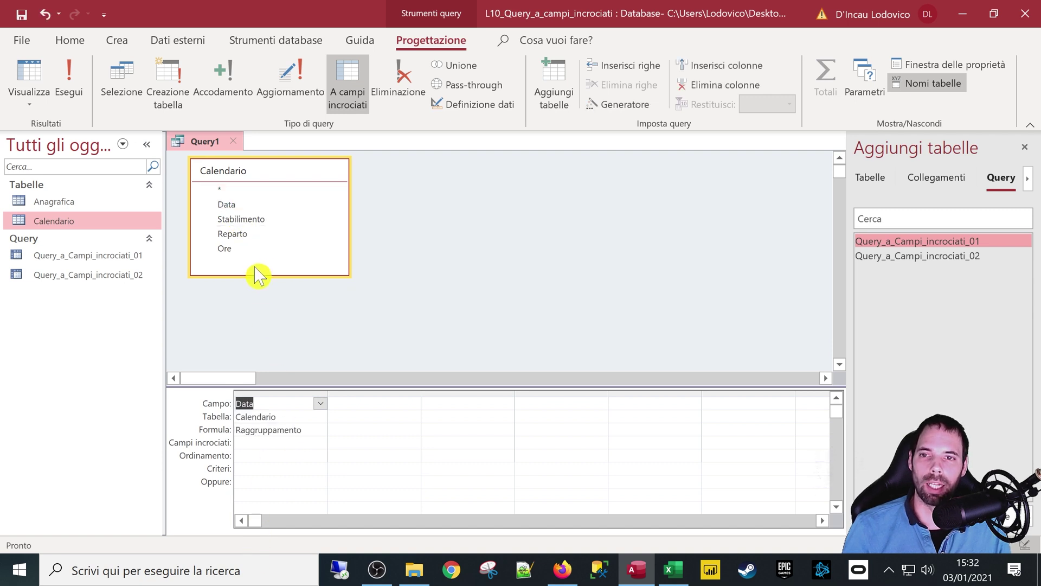
left_click_drag(250, 218, 322, 323)
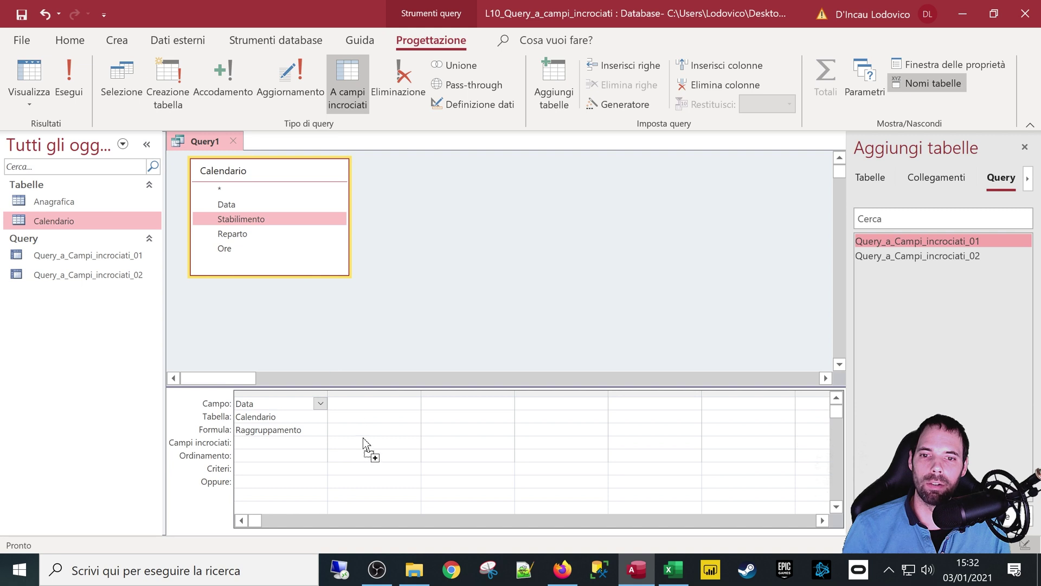
left_click_drag(364, 441, 369, 413)
left_click_drag(247, 234, 461, 423)
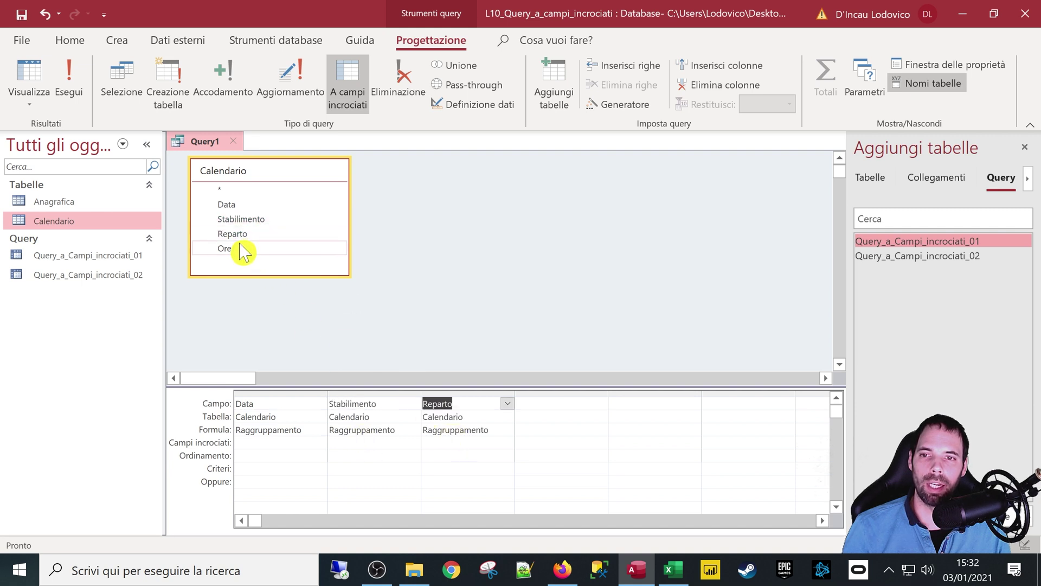
left_click_drag(242, 252, 544, 418)
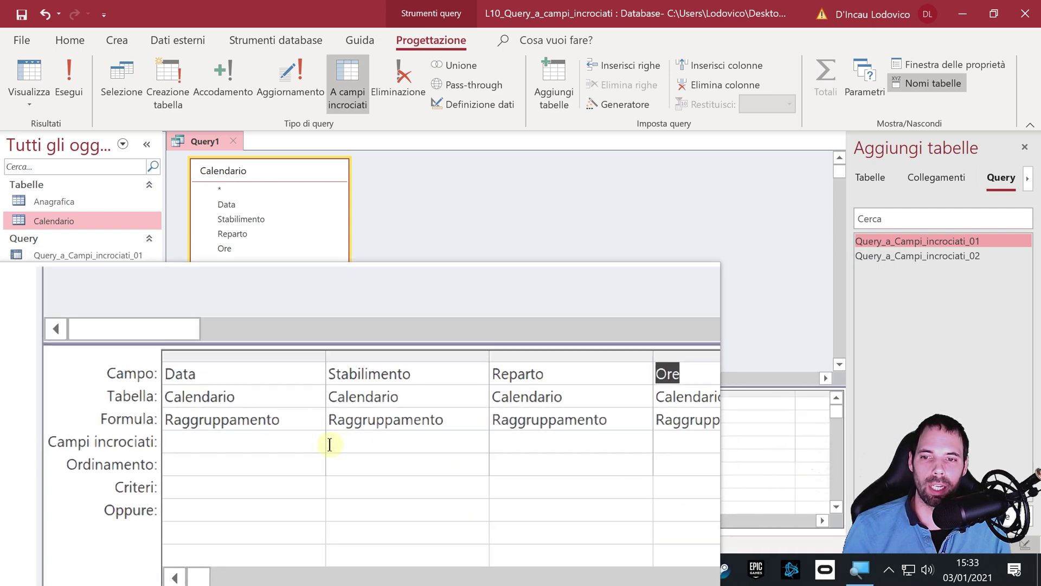
Set the Data field's Campi incrociati role to Intestazione riga
left_click(318, 442)
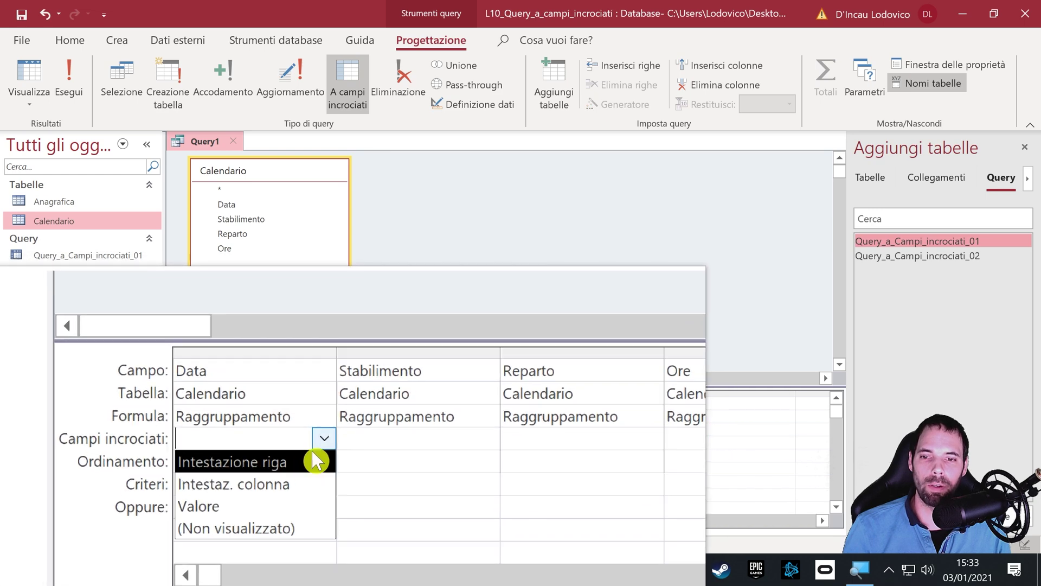
left_click(307, 456)
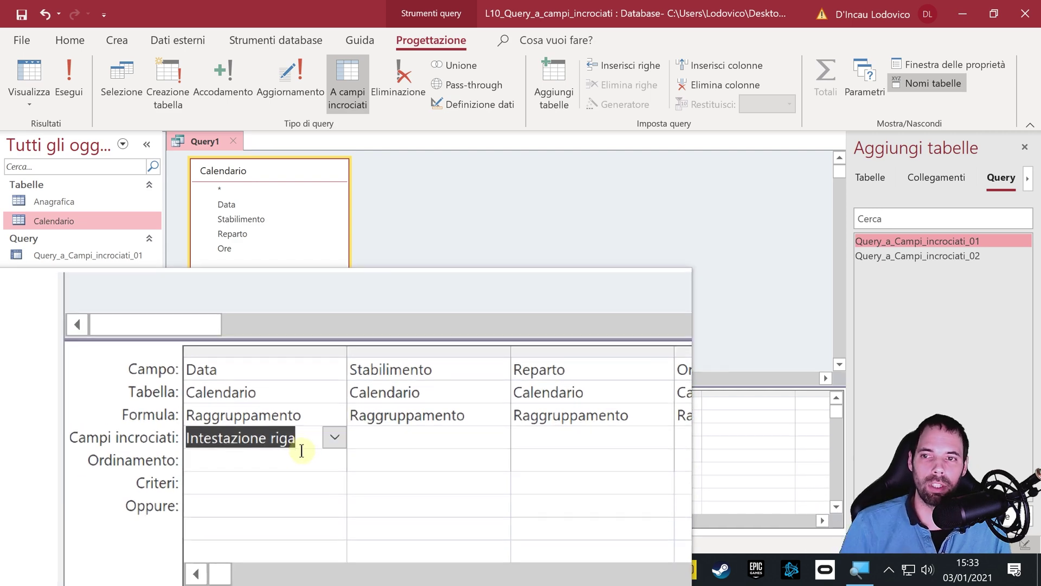
Open the Calendario table and examine how dates repeat down its Data column
double_click(52, 222)
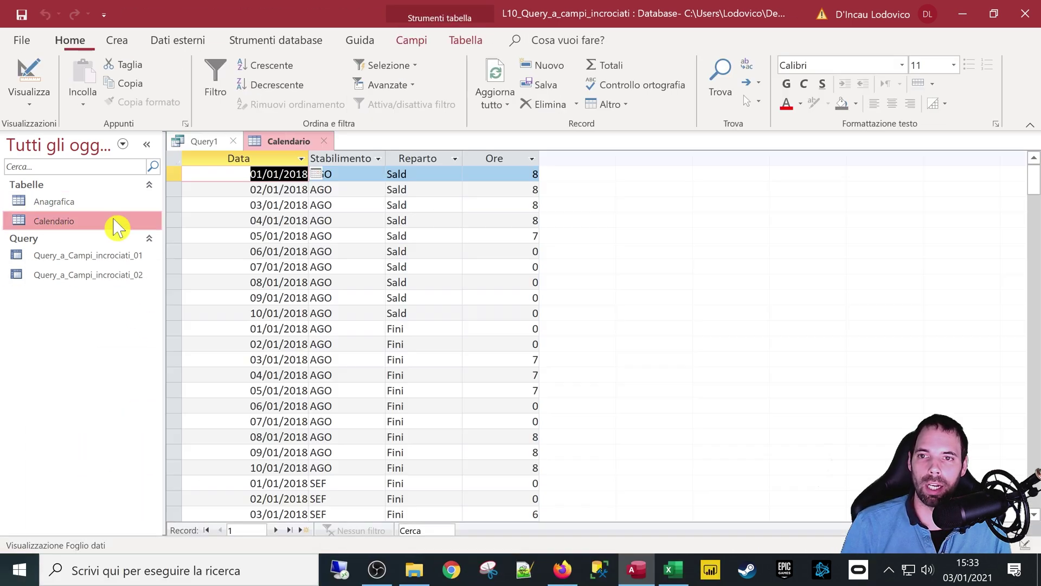
left_click(239, 157)
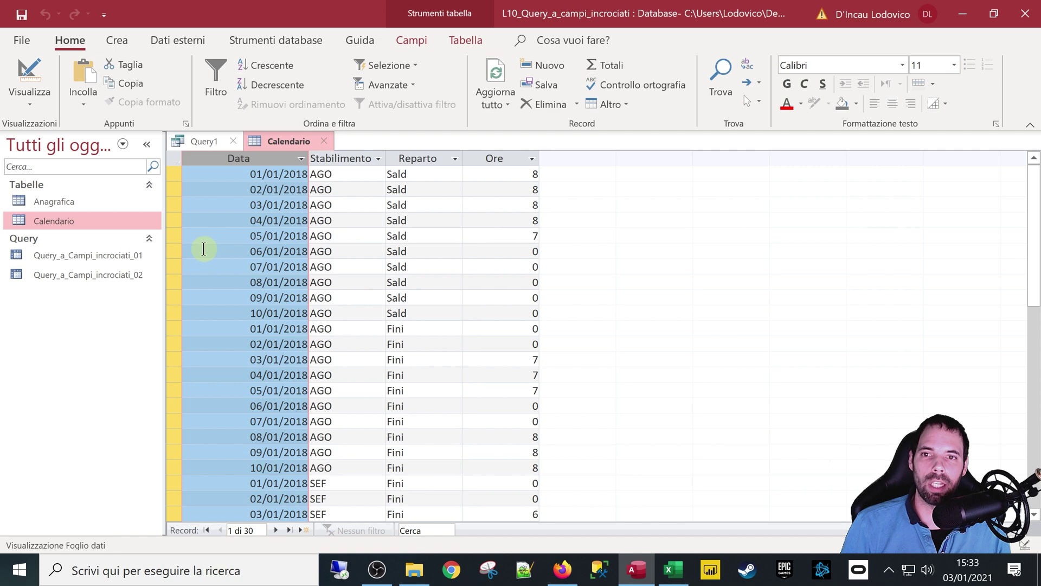
left_click(208, 177)
left_click(255, 157)
left_click(229, 178)
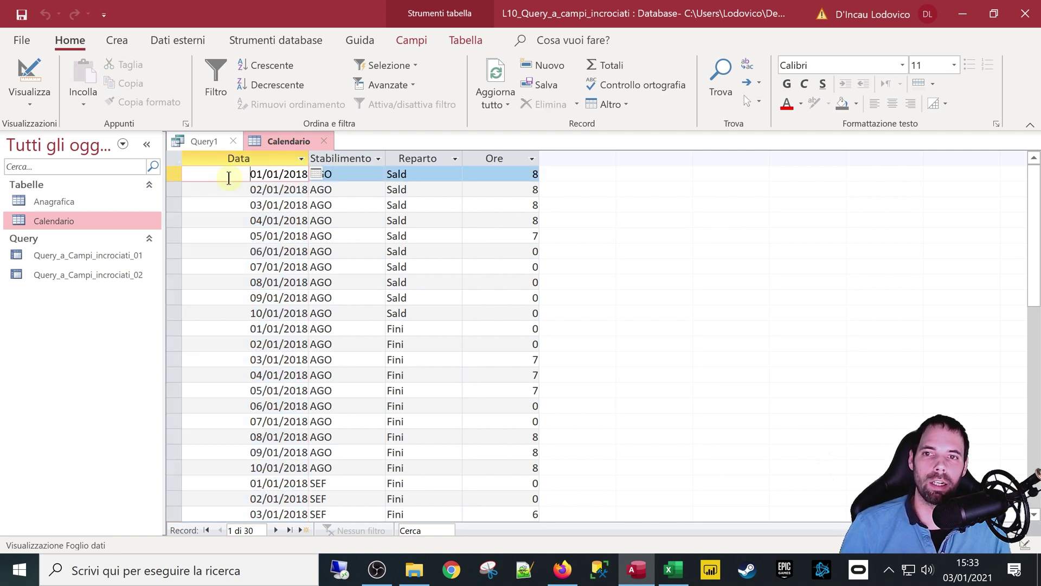
left_click(214, 238)
left_click(224, 282)
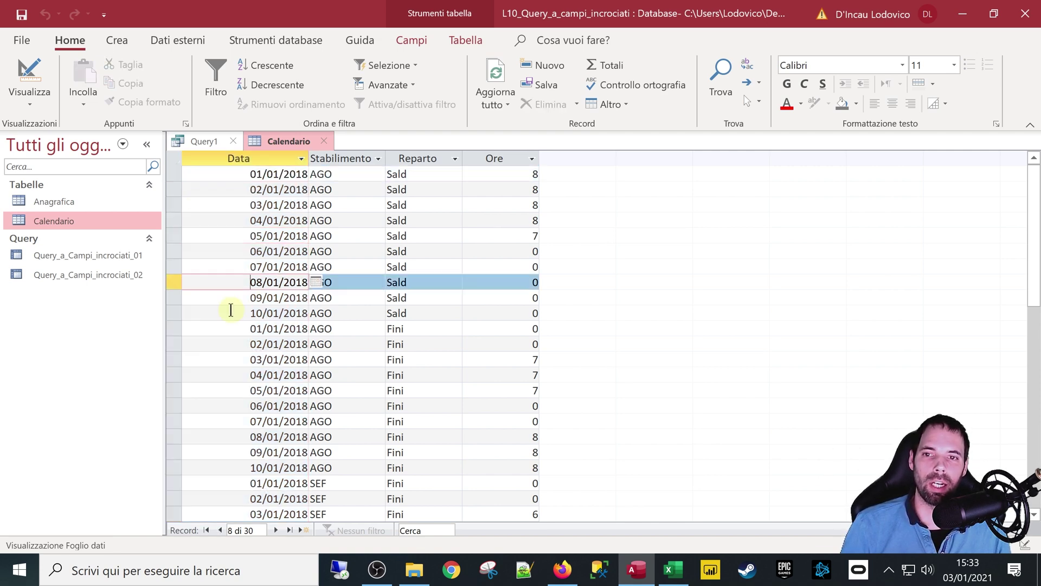
left_click(231, 313)
left_click(239, 374)
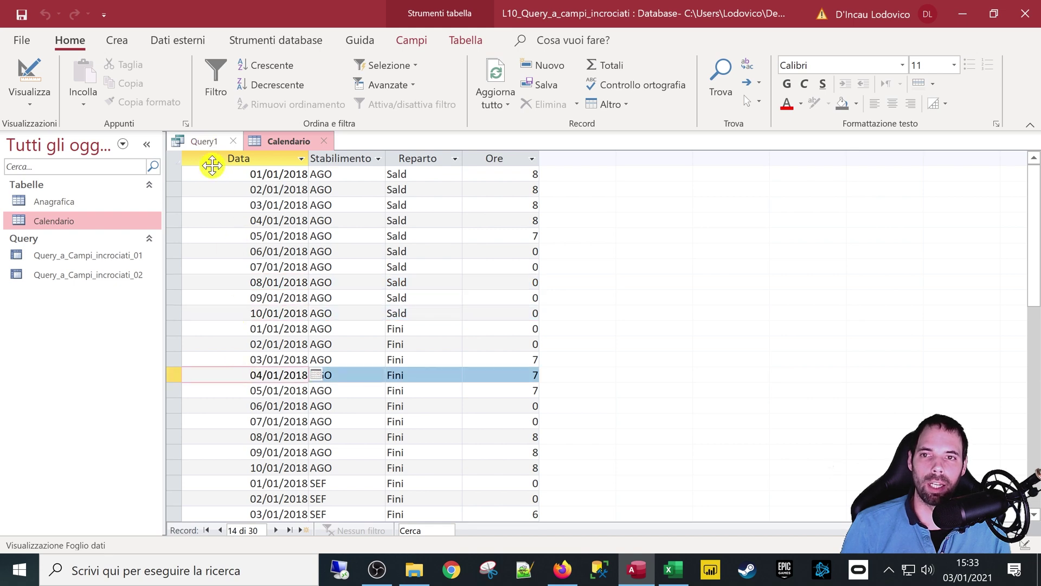
Return to Query1 and set the Stabilimento field's Campi incrociati role to Intestazione riga
left_click(208, 142)
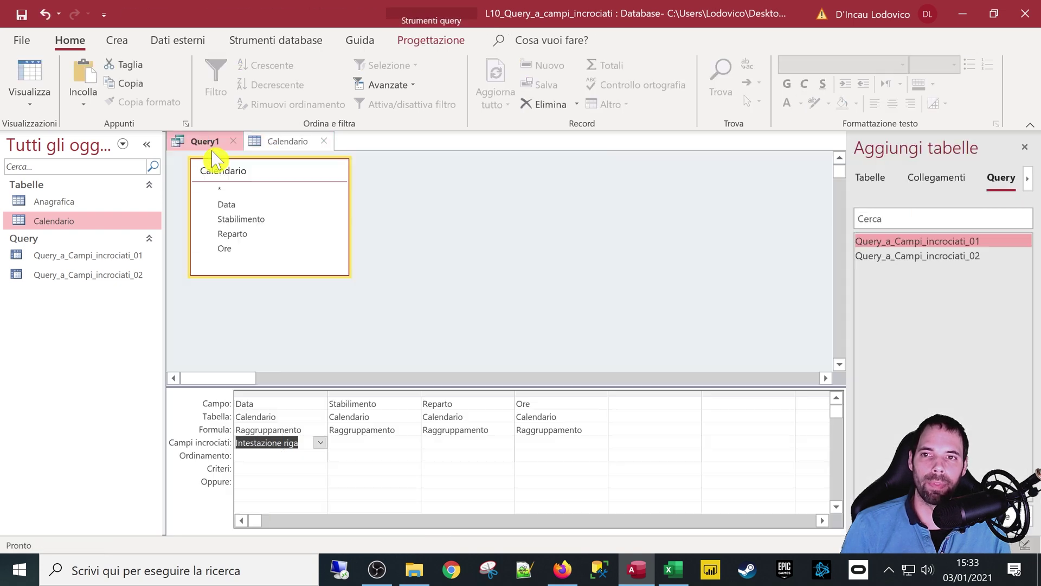
left_click(410, 446)
left_click(413, 455)
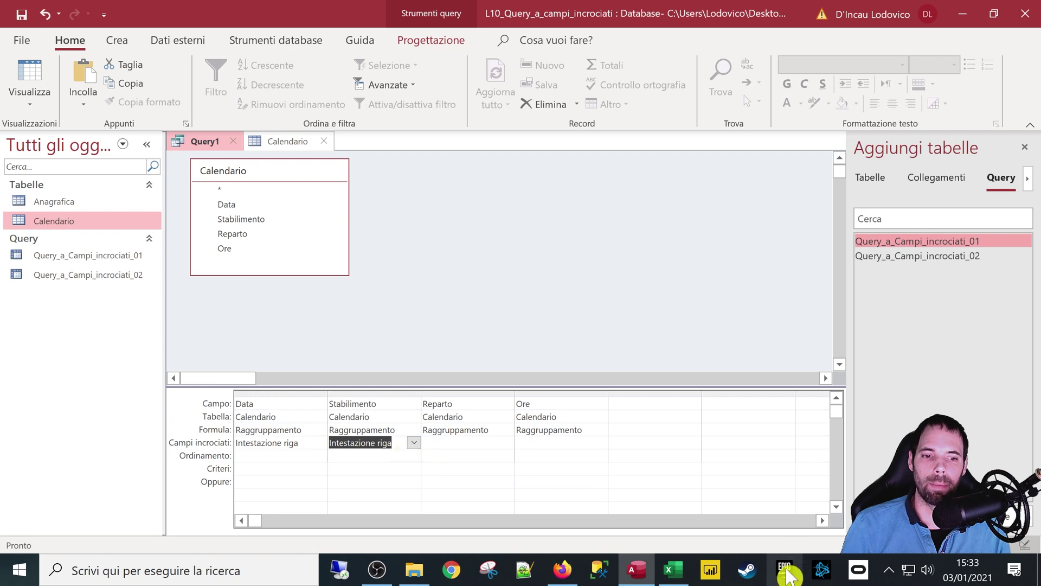
In Excel, move Stabilimento from the pivot table's columns to its rows, inspect the row and Reparto headings, and return to Access
left_click(673, 570)
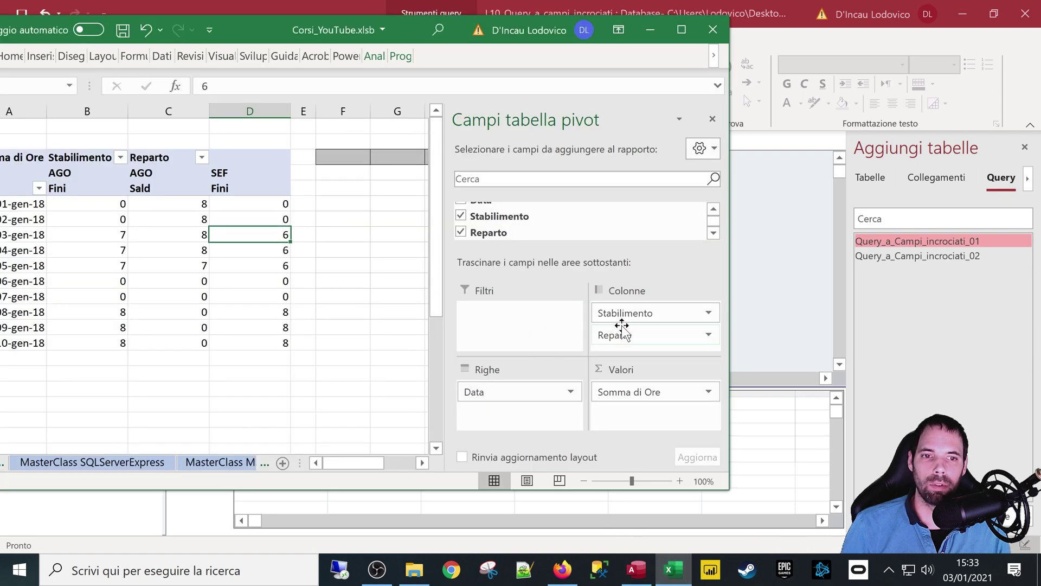
left_click_drag(623, 316, 490, 417)
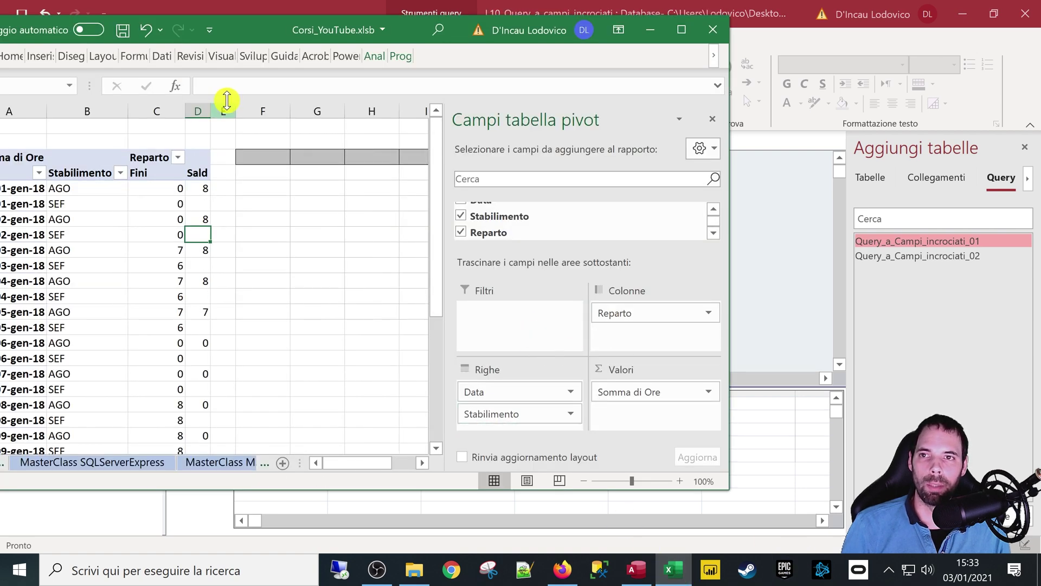
left_click_drag(263, 34, 287, 37)
left_click(46, 223)
left_click(115, 208)
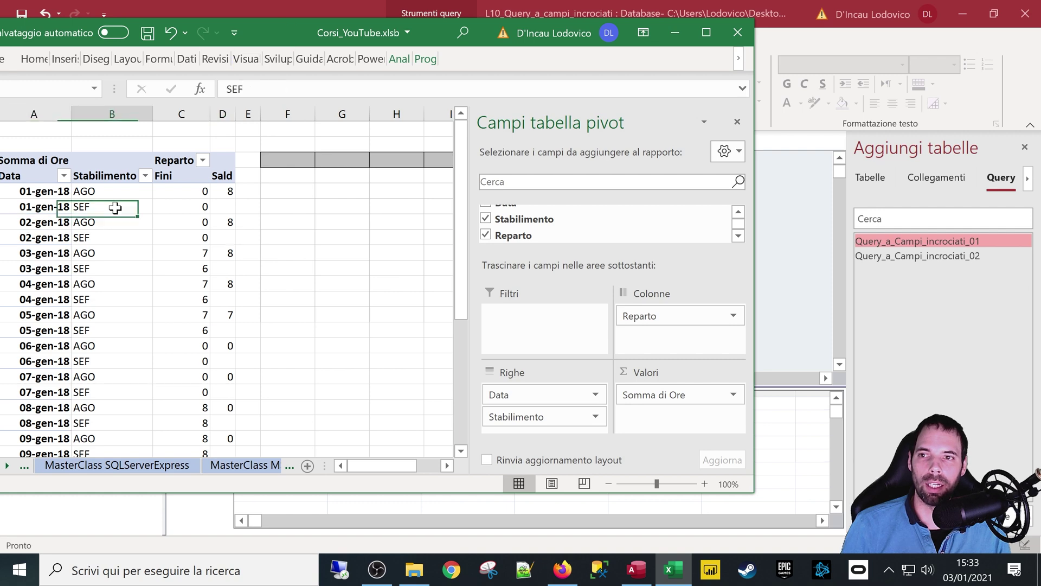
left_click_drag(174, 177, 222, 177)
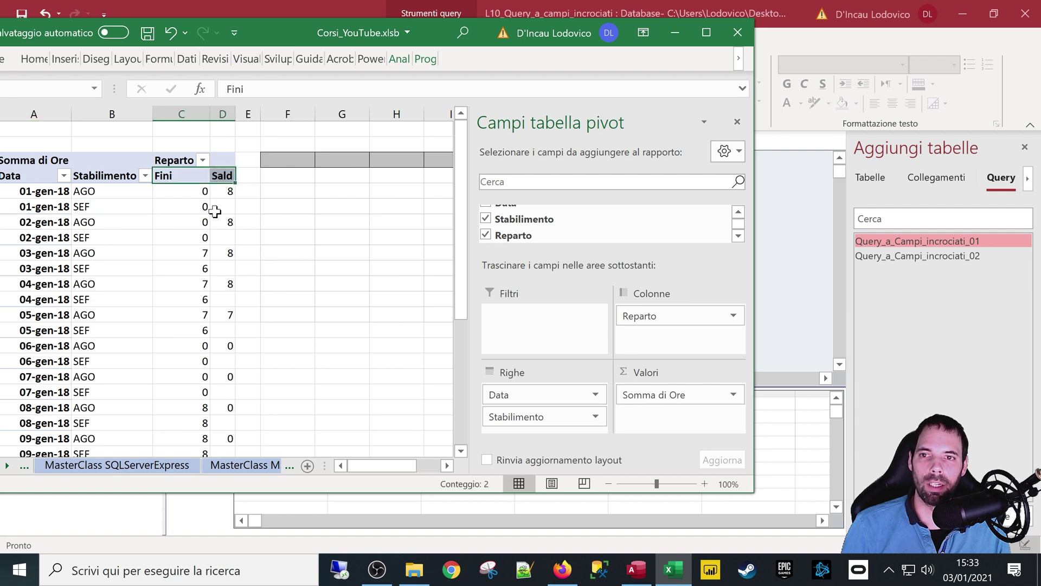
left_click(790, 262)
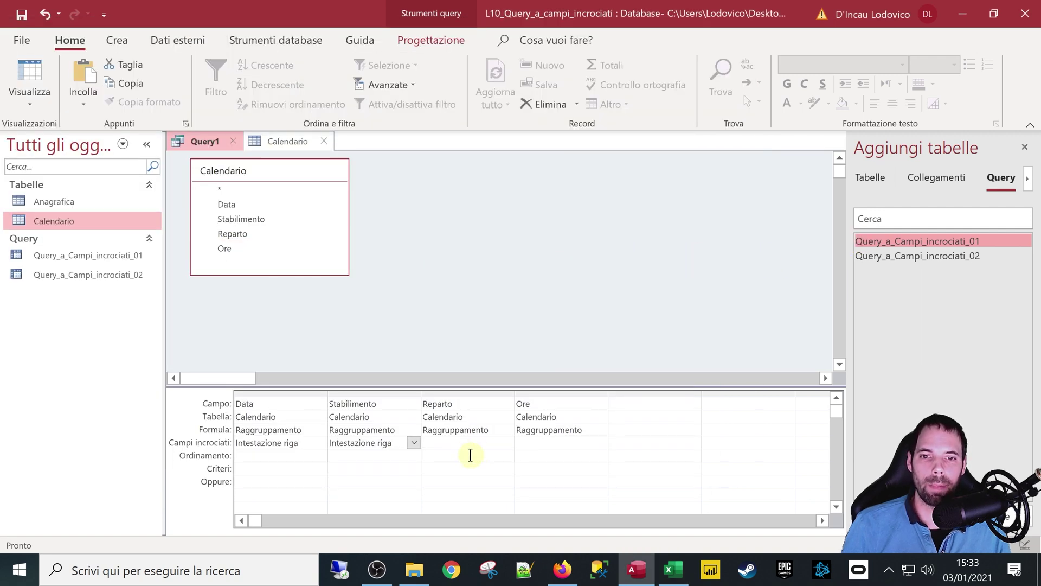
Set the Reparto field's Campi incrociati role to Intestaz. colonna
left_click(502, 444)
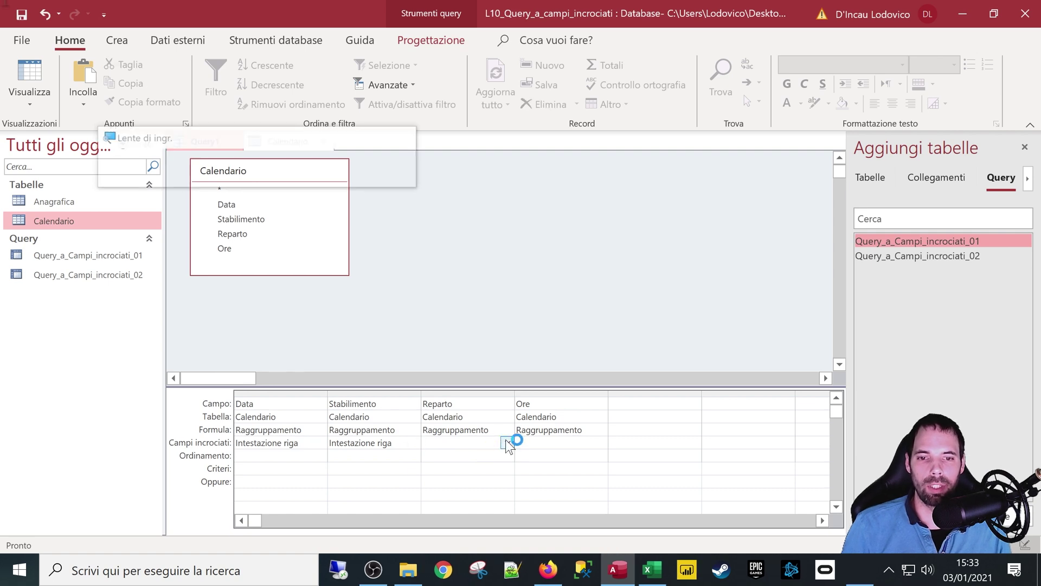
left_click(506, 442)
left_click(476, 479)
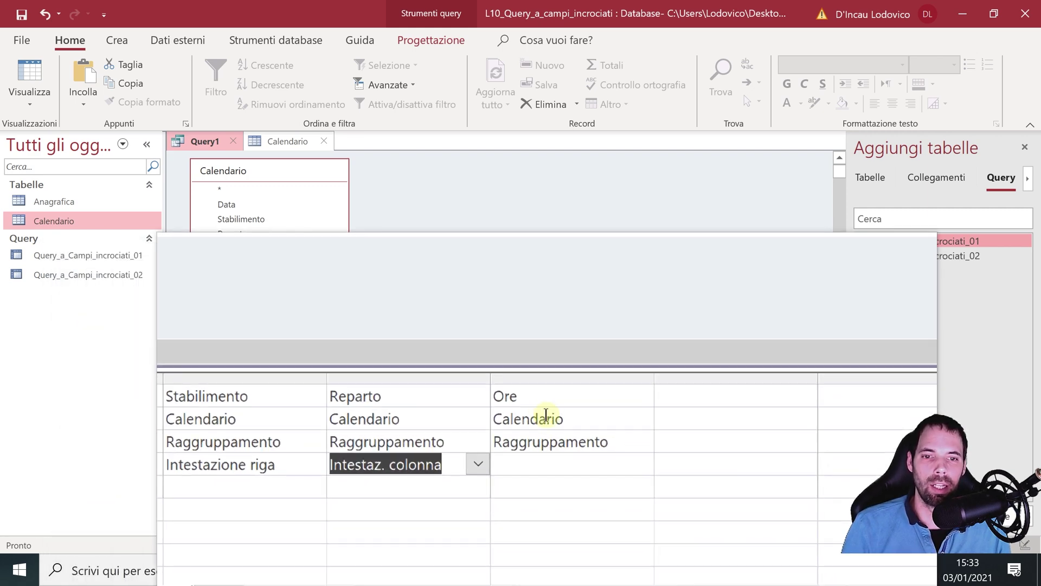
Set the Ore field's Campi incrociati role to Valore
left_click(542, 406)
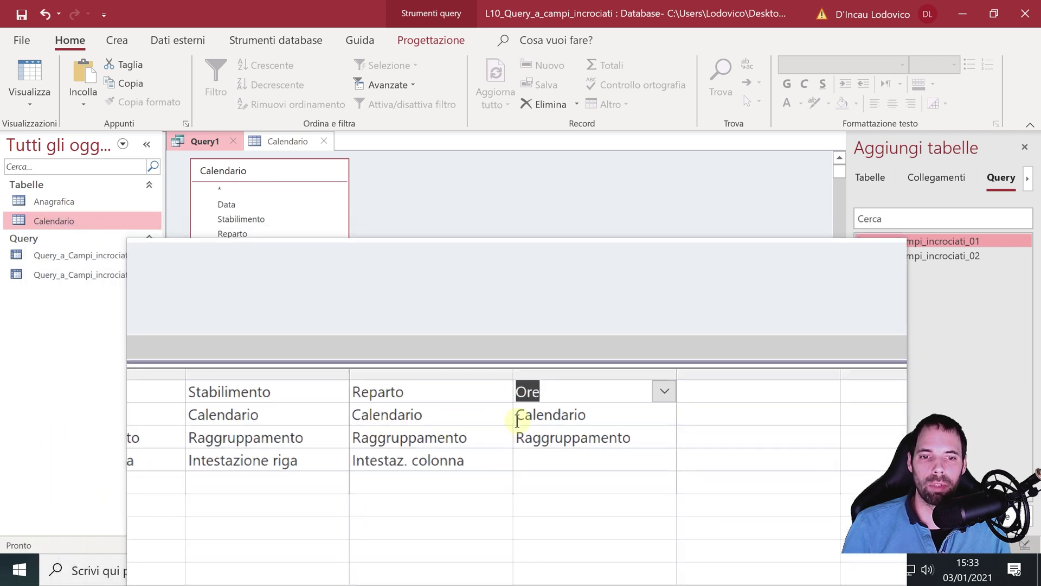
left_click(527, 445)
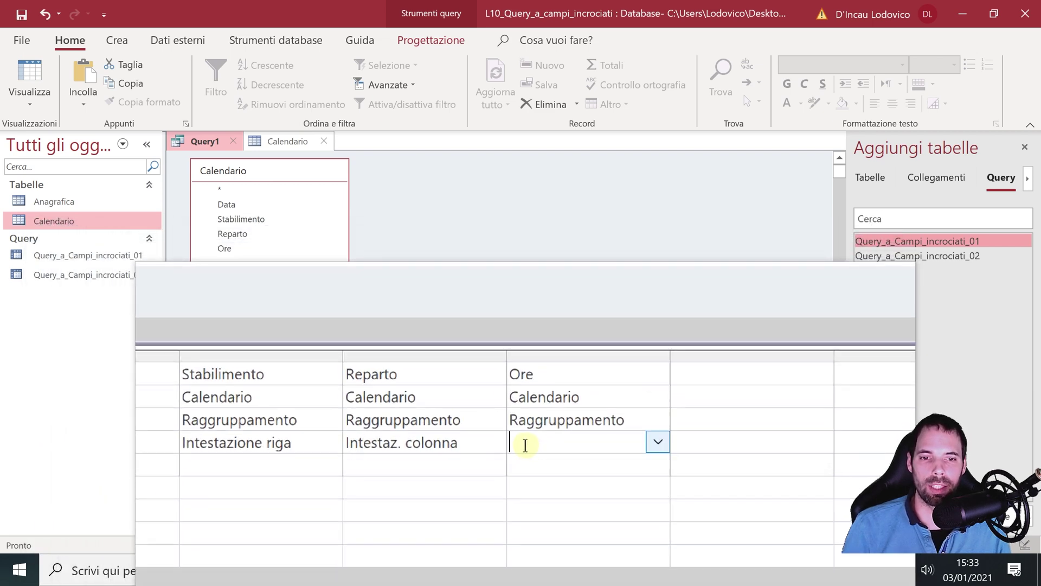
left_click(627, 448)
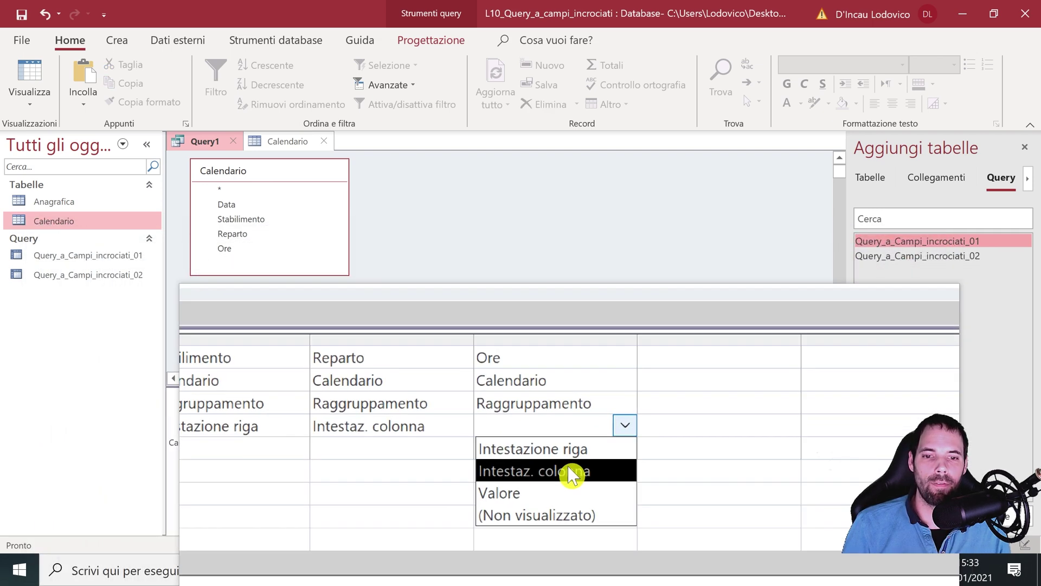
left_click(556, 484)
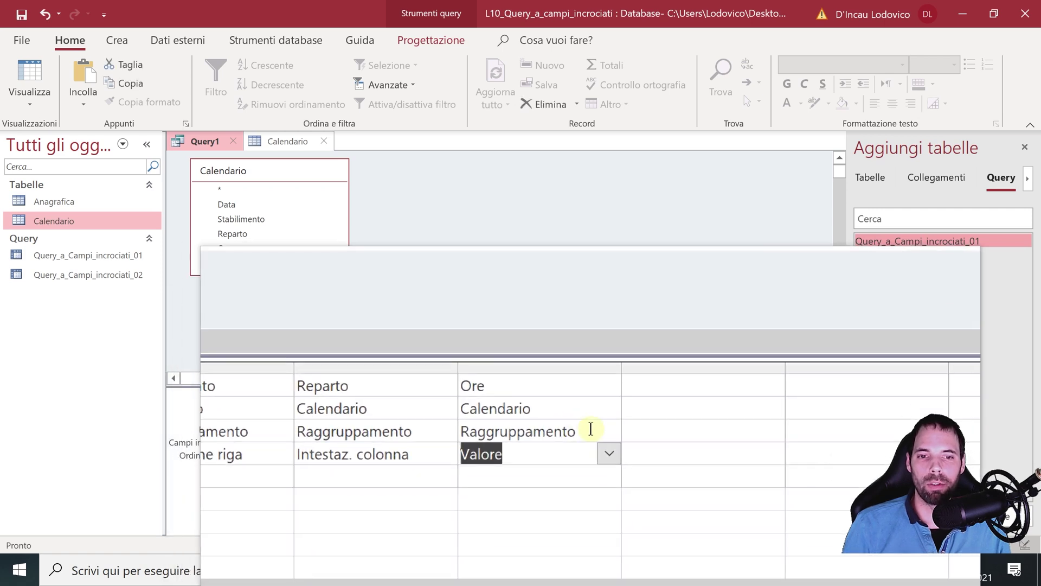
Set the Ore field's Formula to Somma and review the Campi incrociati roles of the query's fields
left_click_drag(588, 428, 508, 428)
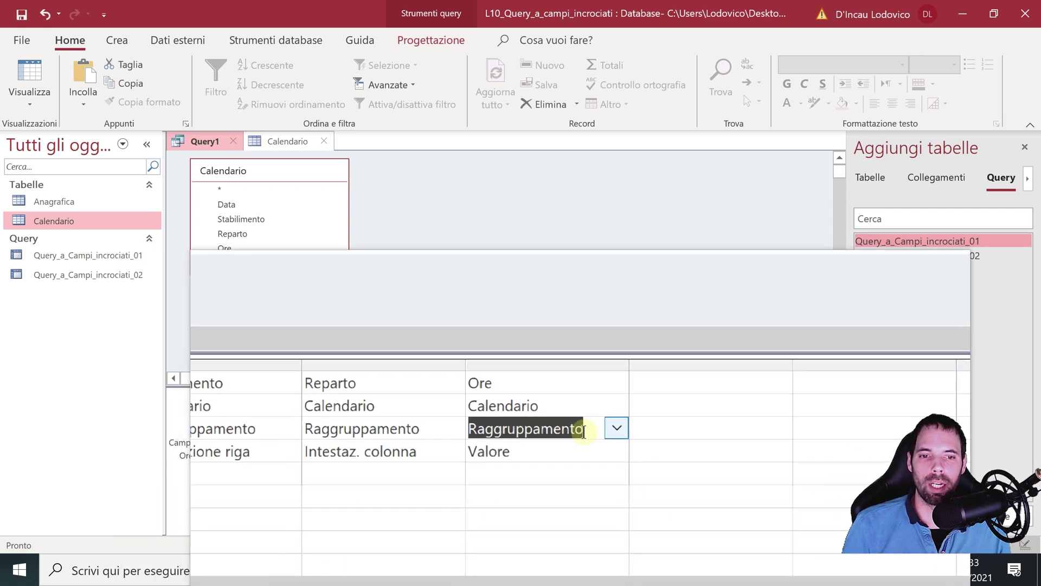
left_click(671, 432)
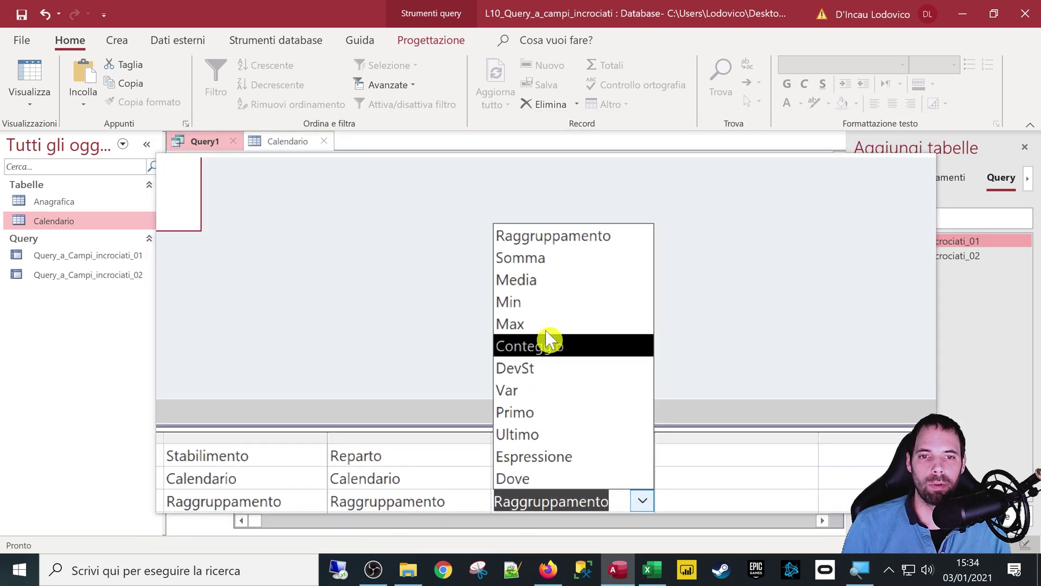
left_click(544, 293)
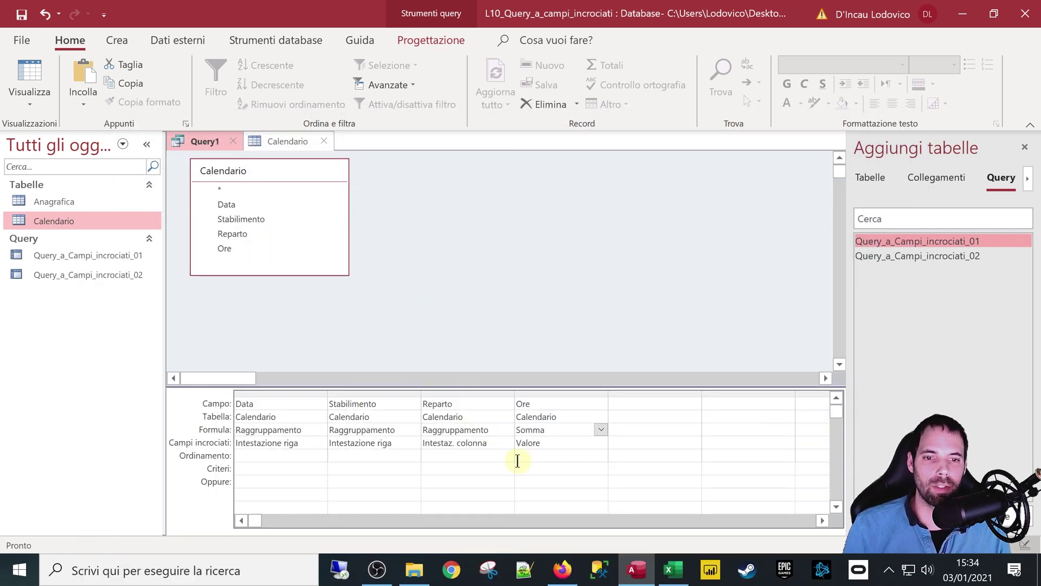
left_click(541, 443)
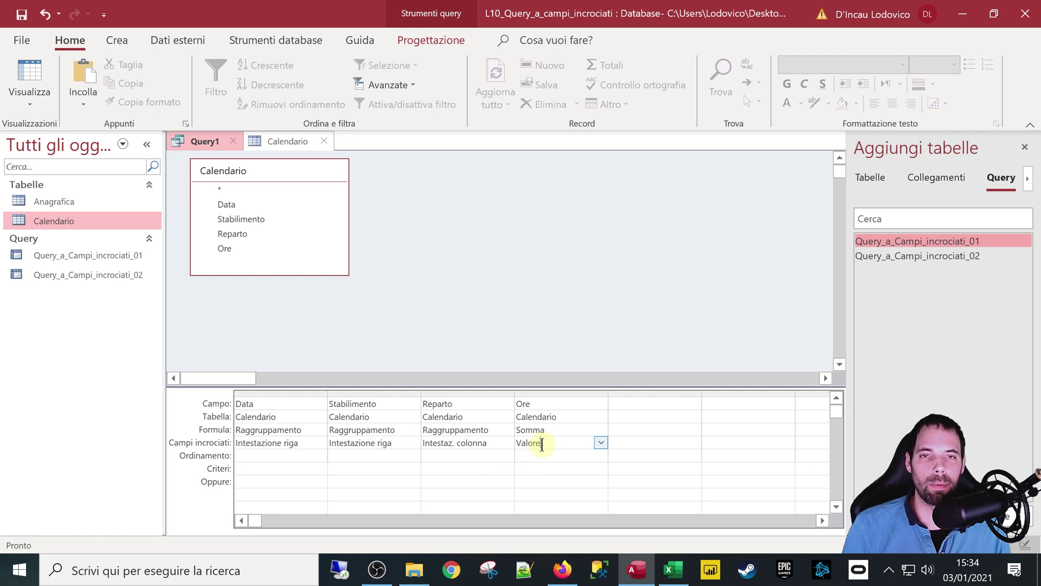
left_click(465, 446)
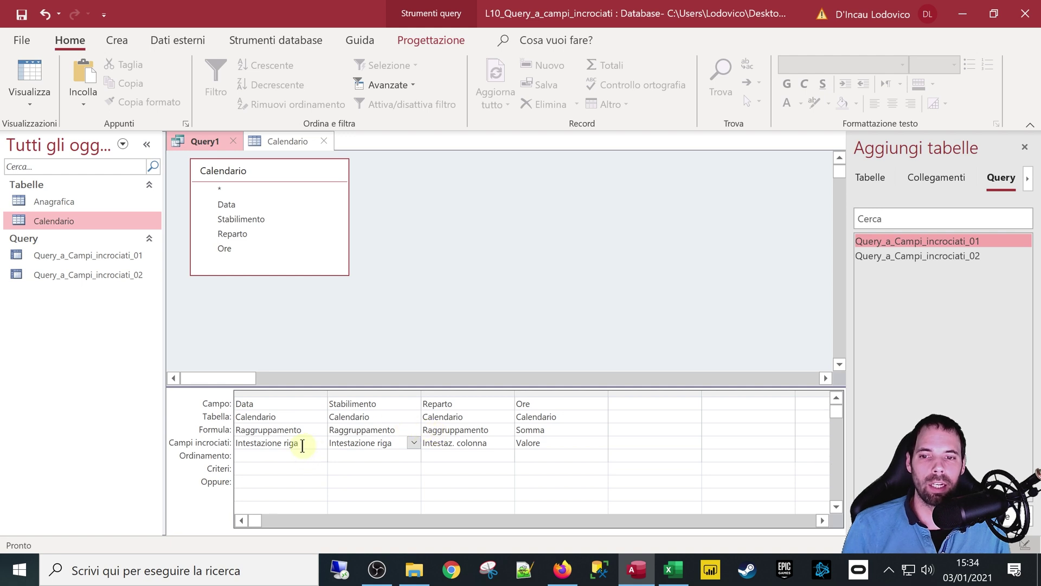
left_click_drag(302, 445, 168, 450)
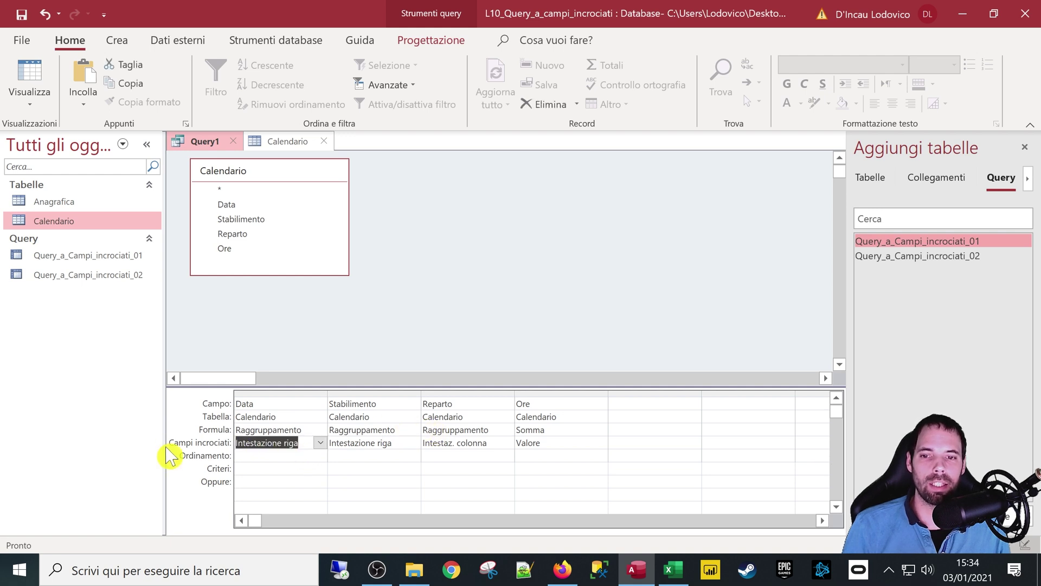
left_click(374, 319)
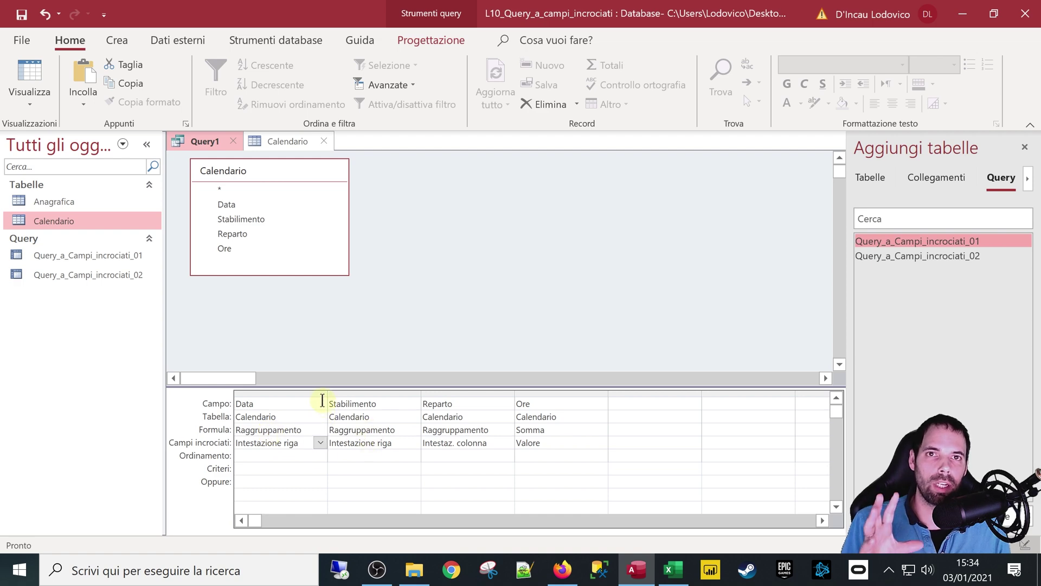
In Excel, move Stabilimento from the pivot table's rows to its filters, inspect the dates and values, and return to Access
left_click(671, 571)
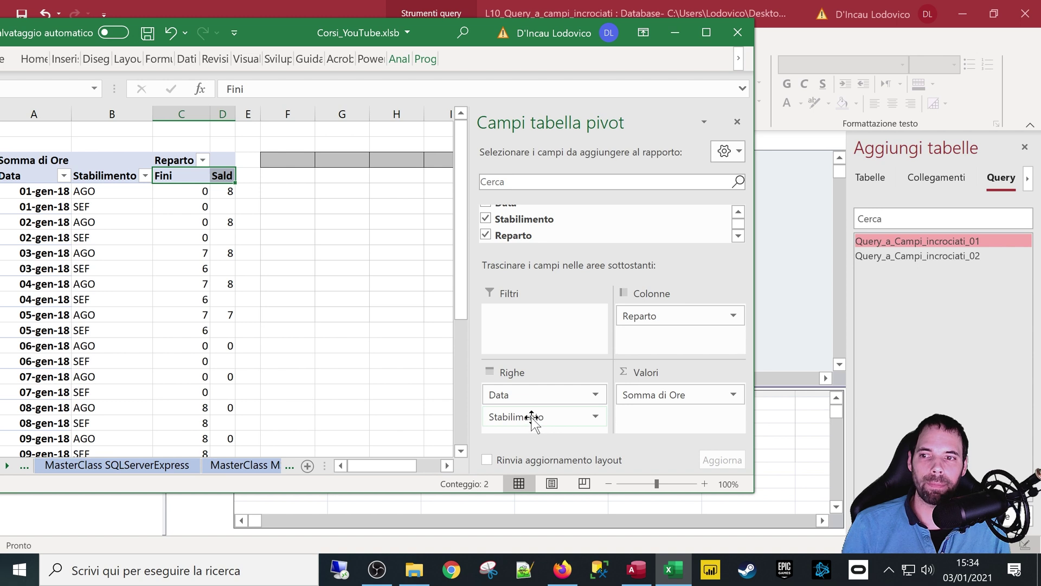
left_click_drag(531, 418, 526, 326)
left_click_drag(26, 193, 51, 330)
left_click_drag(105, 193, 145, 326)
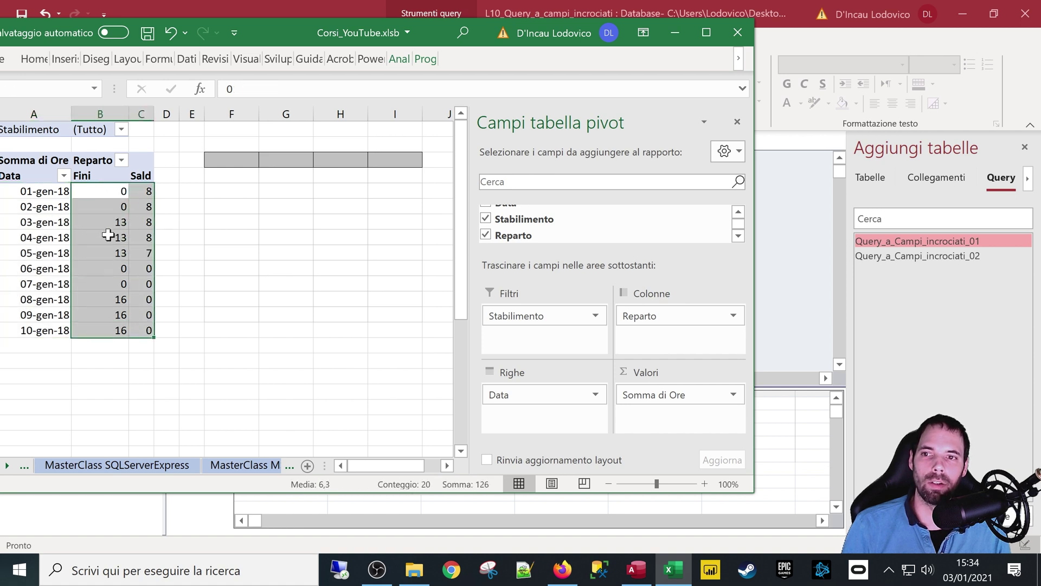
left_click(784, 273)
Open the crosstab query's results and examine the Data, Stabilimento, Fini and Sald cells of the two 01/01/2018 rows
left_click(19, 76)
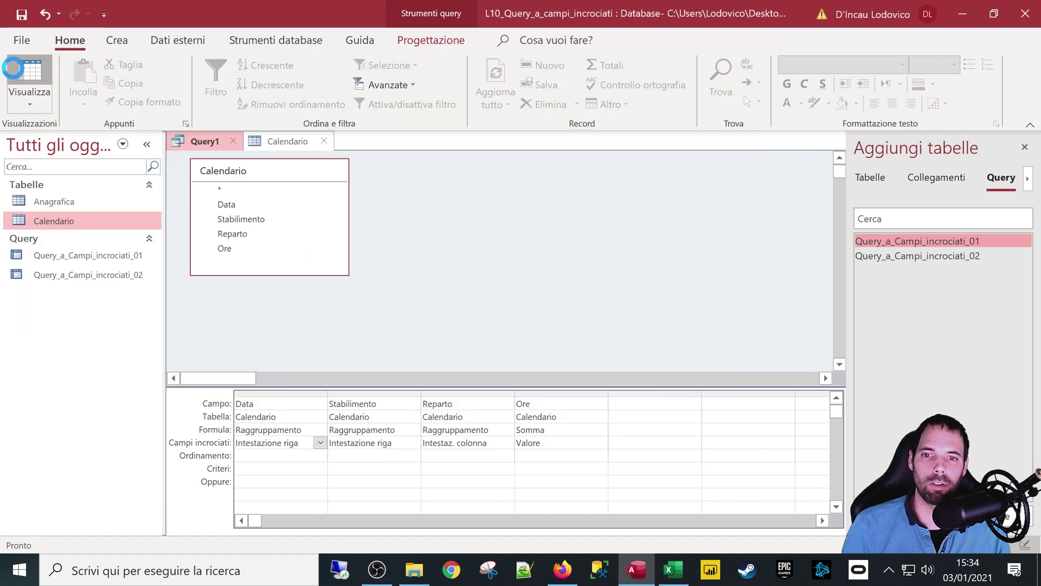
left_click(345, 186)
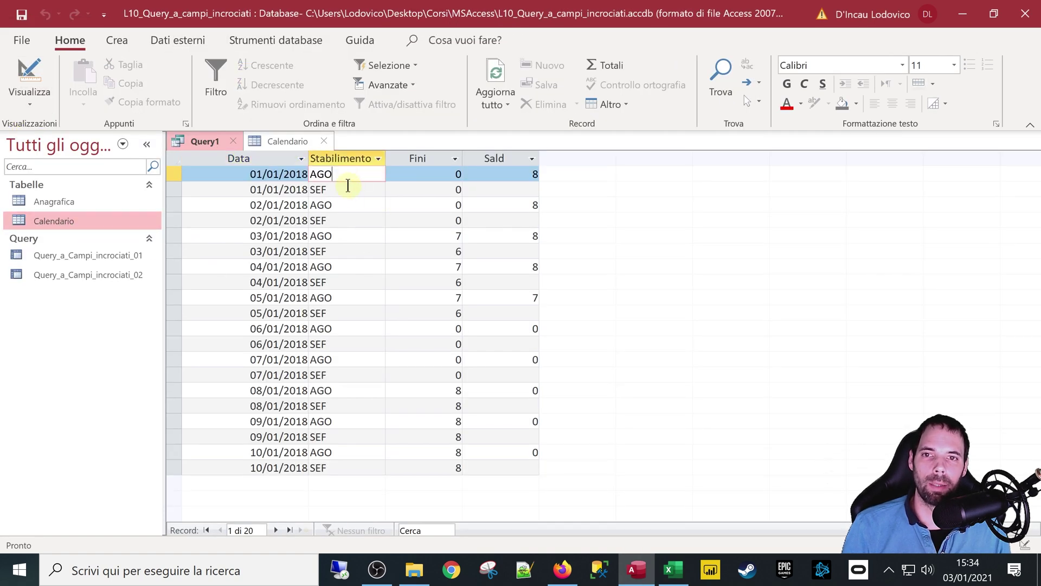
left_click(266, 174)
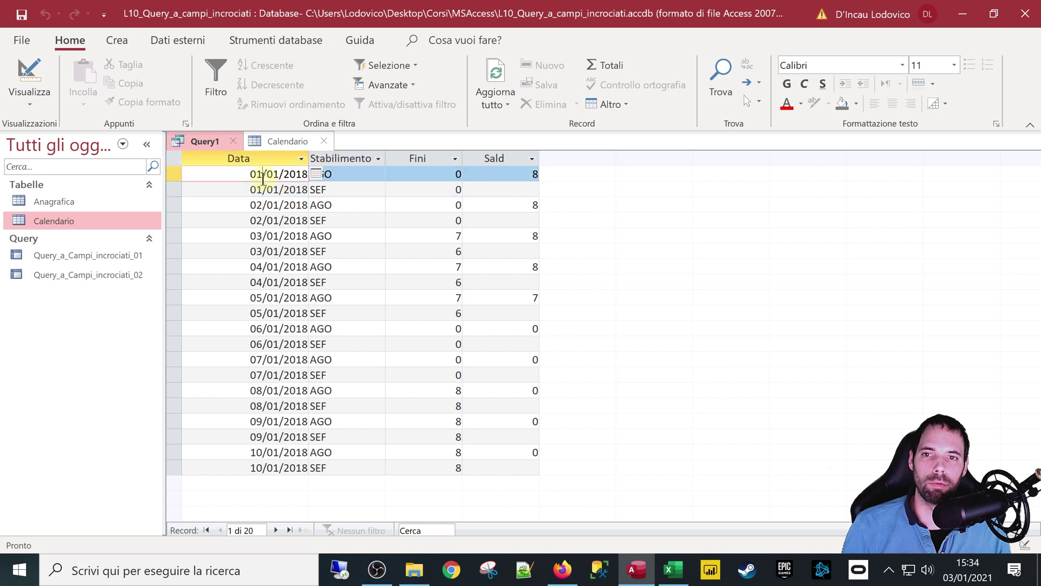
left_click(266, 184)
left_click(451, 174)
left_click(497, 173)
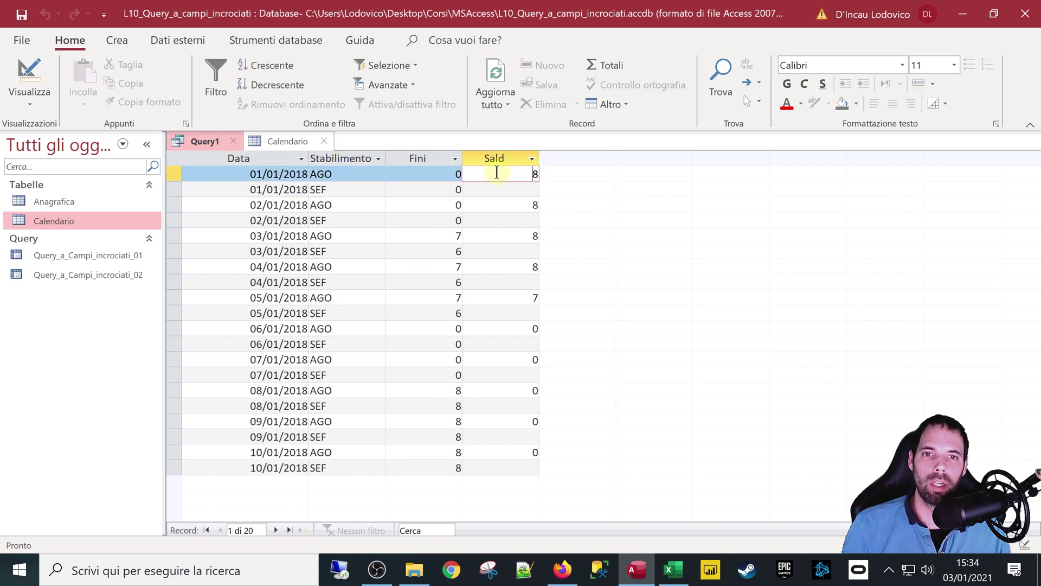
left_click(497, 194)
left_click(437, 190)
left_click(430, 174)
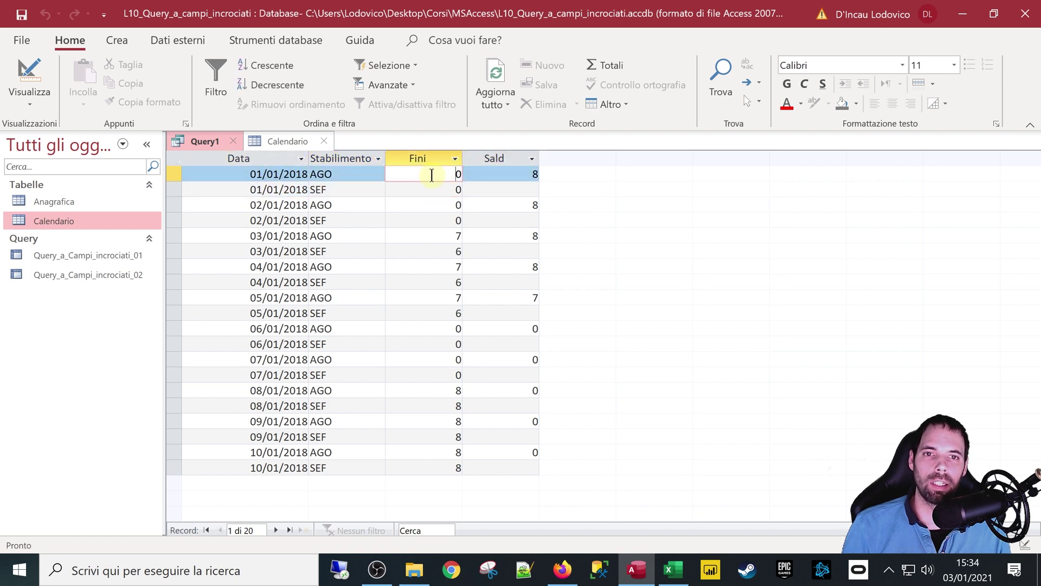
left_click(507, 172)
left_click(499, 195)
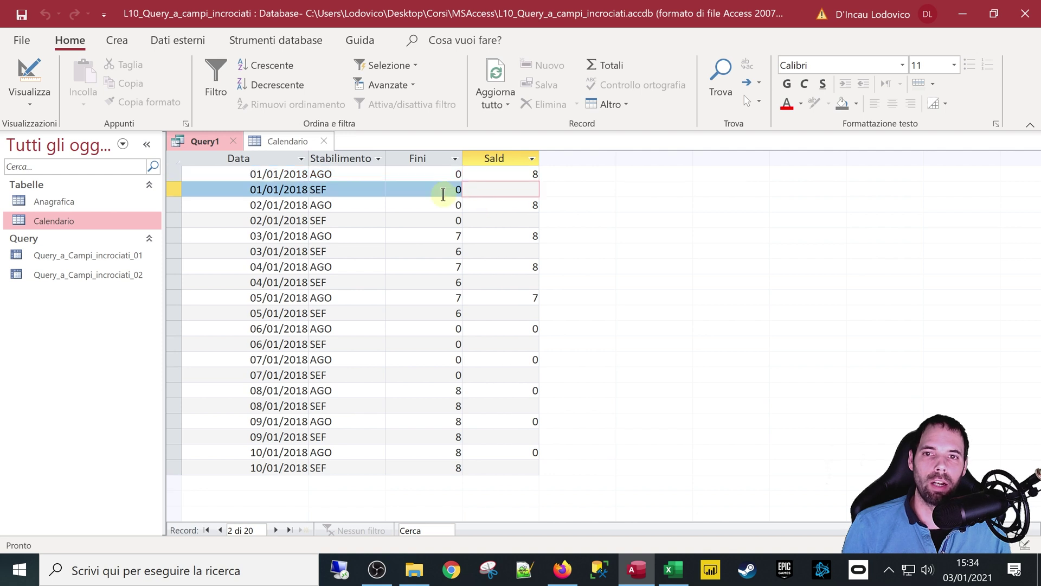
Compare the Sald and Fini columns for the SEF and AGO rows in the query results
left_click(498, 158)
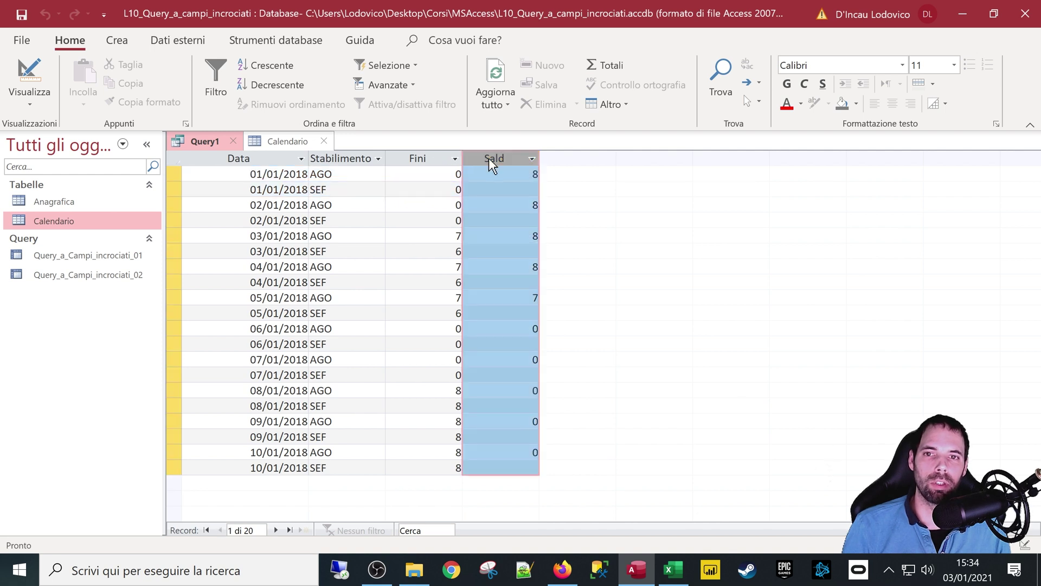
double_click(342, 190)
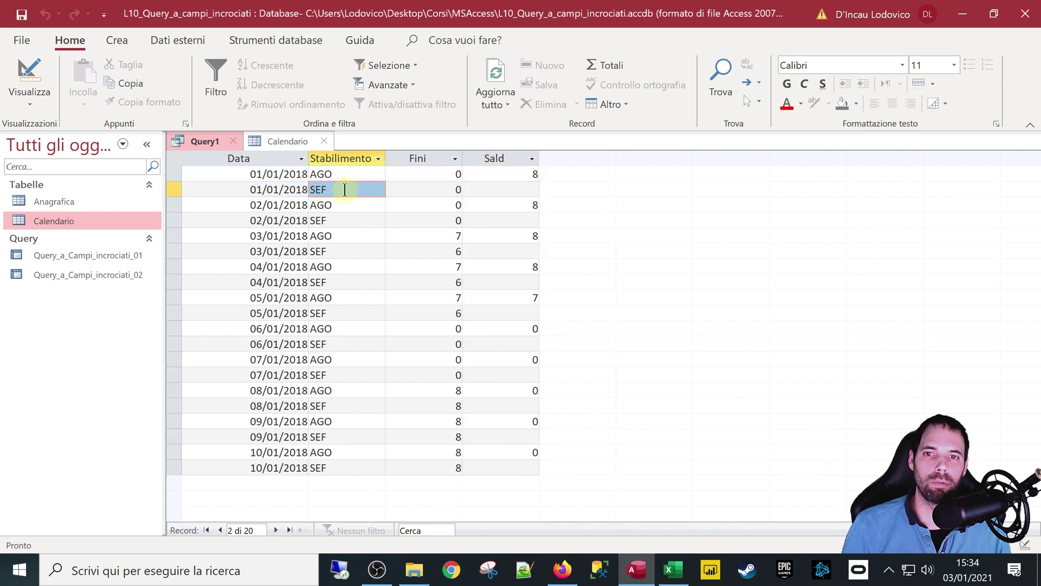
left_click(501, 158)
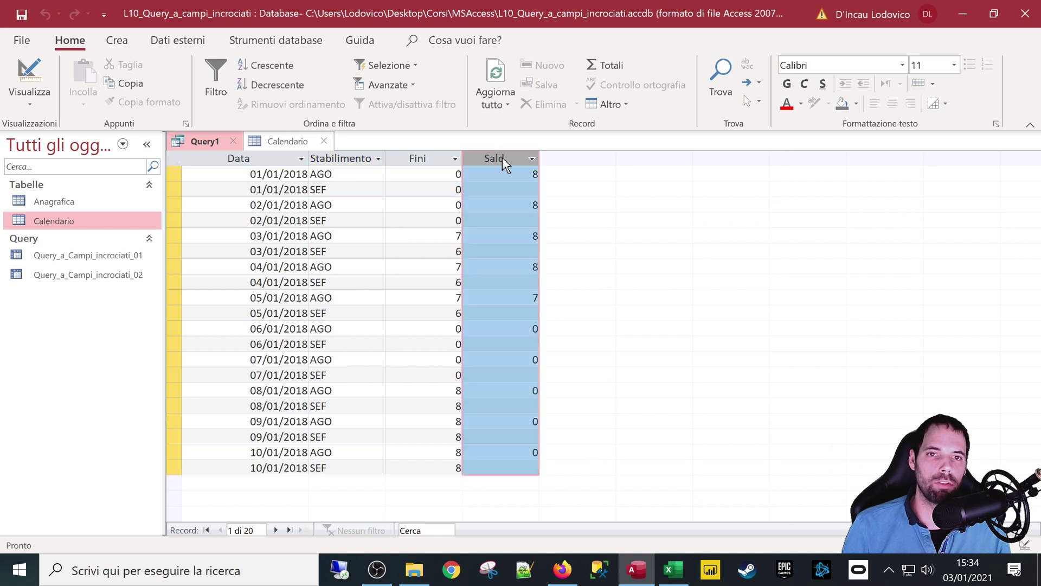
left_click(494, 192)
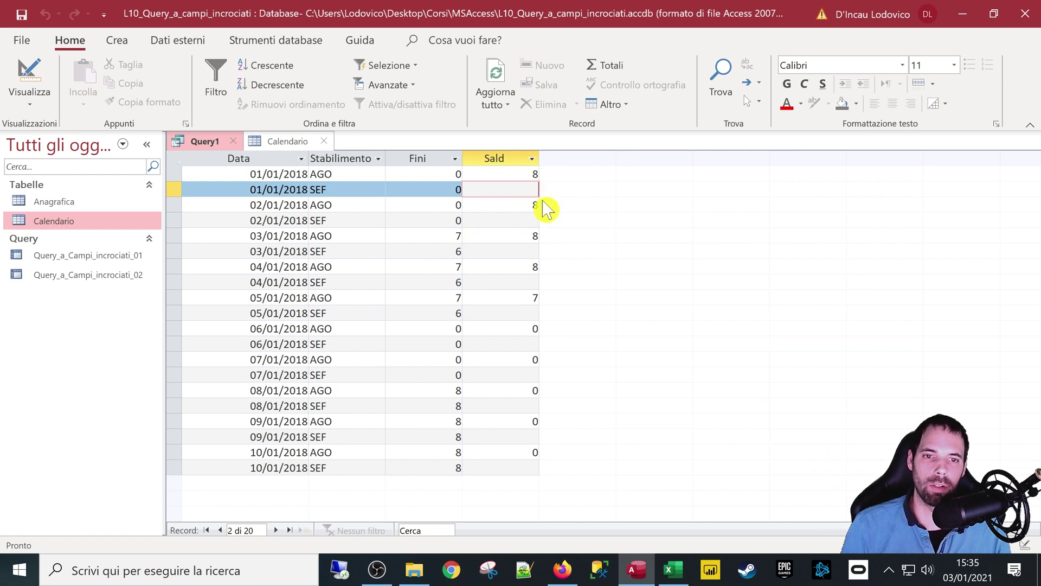
left_click(434, 195)
left_click(324, 206)
left_click(438, 194)
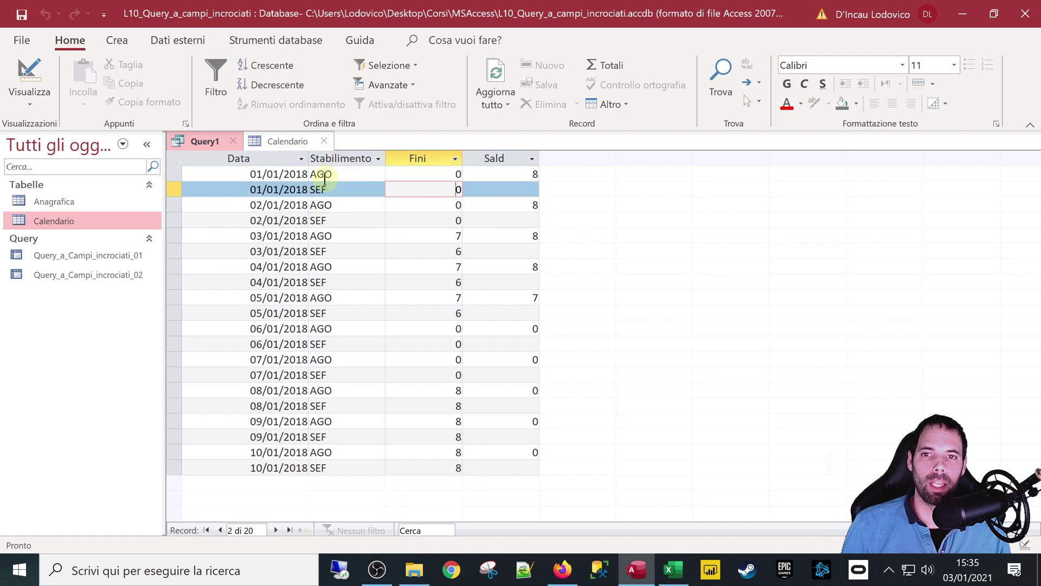
Return to the query design and set the Stabilimento field's Campi incrociati role to (Non visualizzato)
left_click(29, 76)
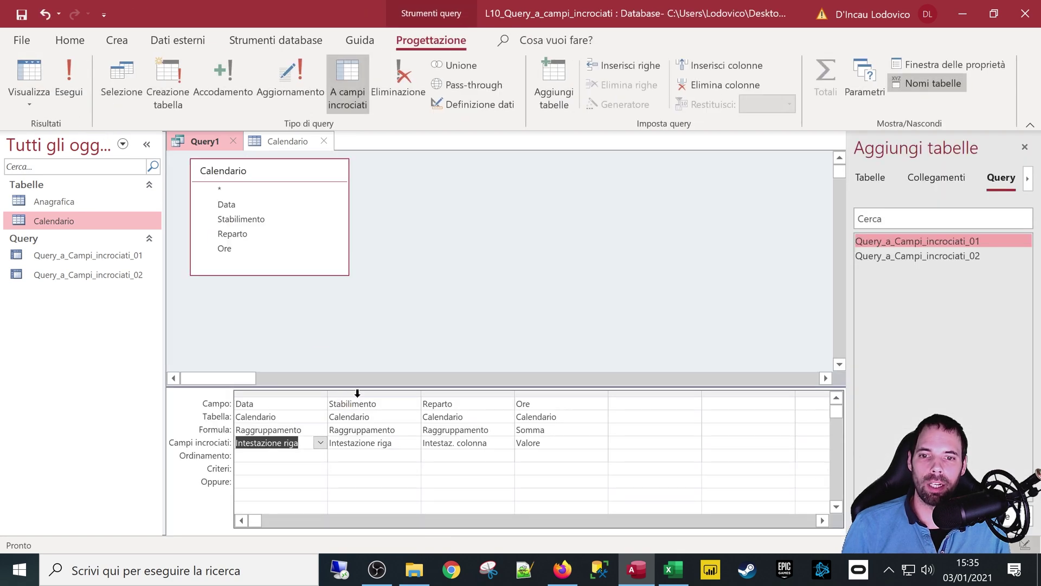
left_click(358, 392)
left_click(413, 429)
left_click(404, 452)
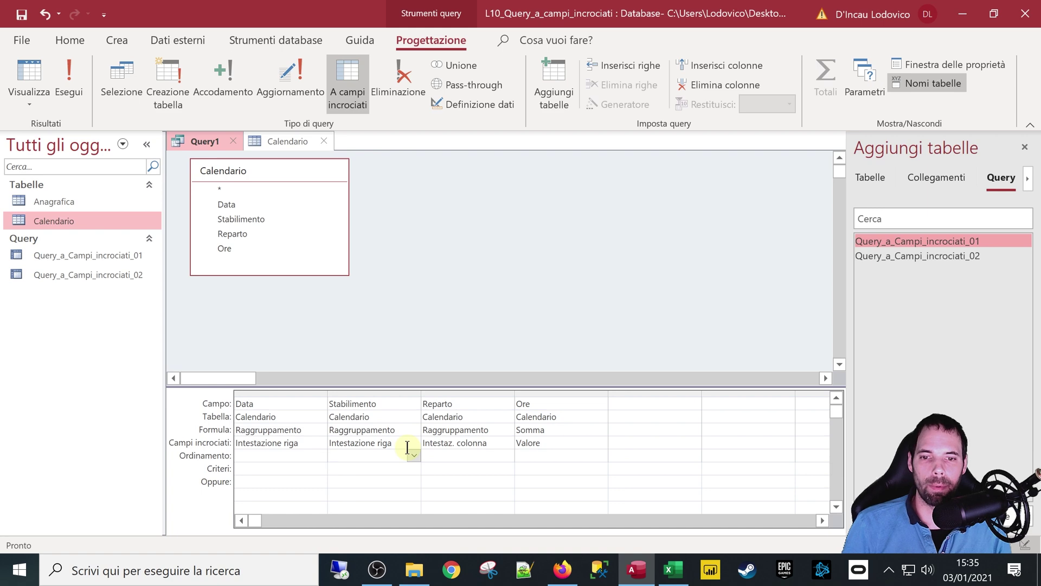
left_click(411, 444)
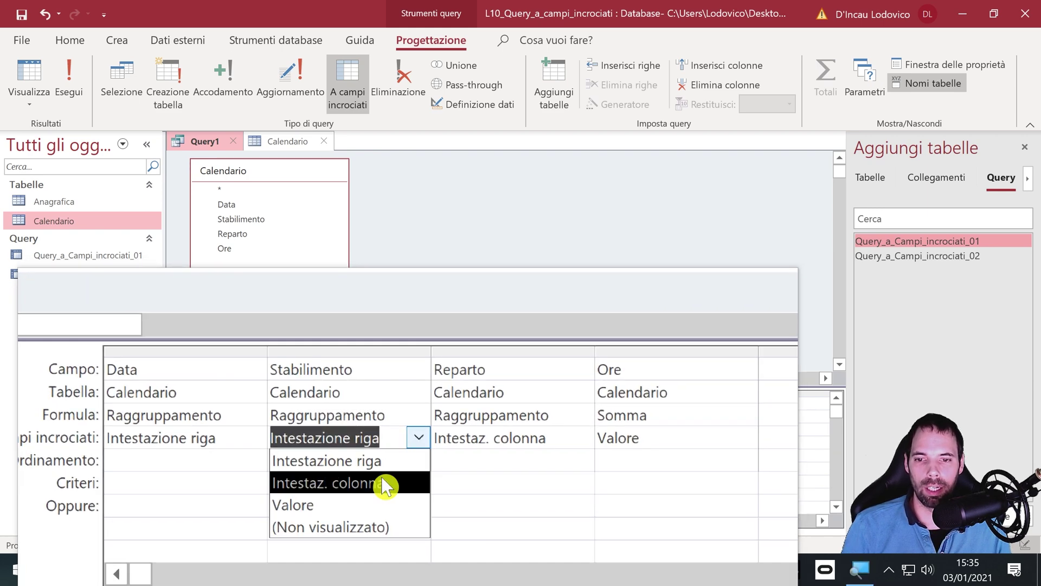
left_click(325, 526)
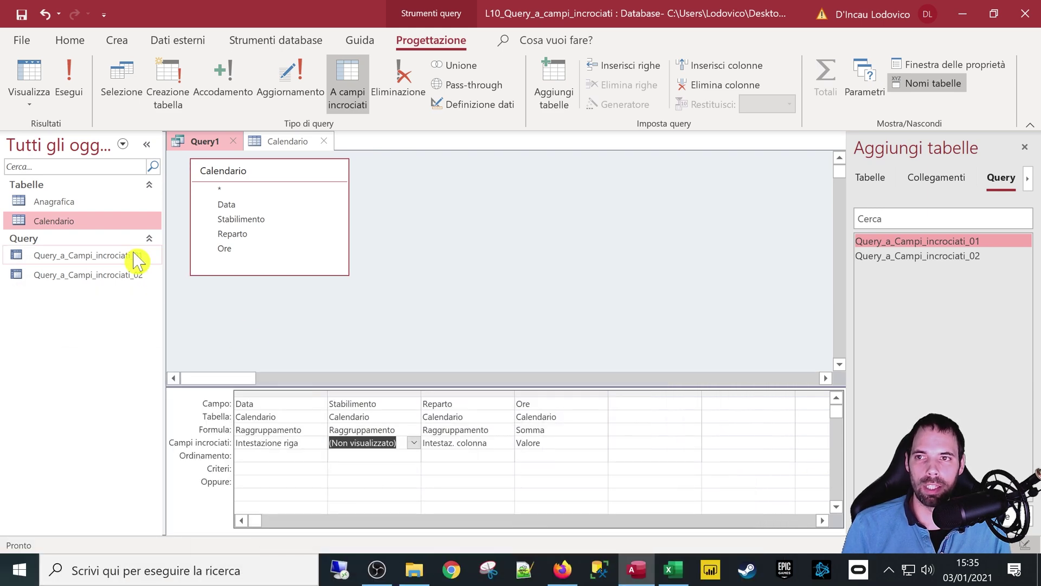
Open the query results with Stabilimento hidden and examine the repeated 01/01/2018 rows
left_click(32, 86)
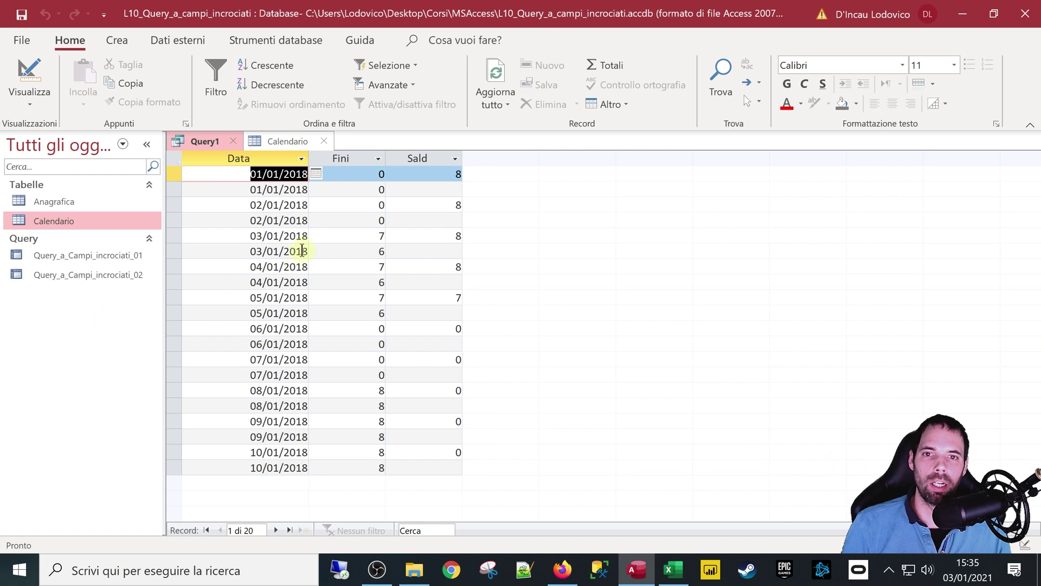
left_click(232, 190)
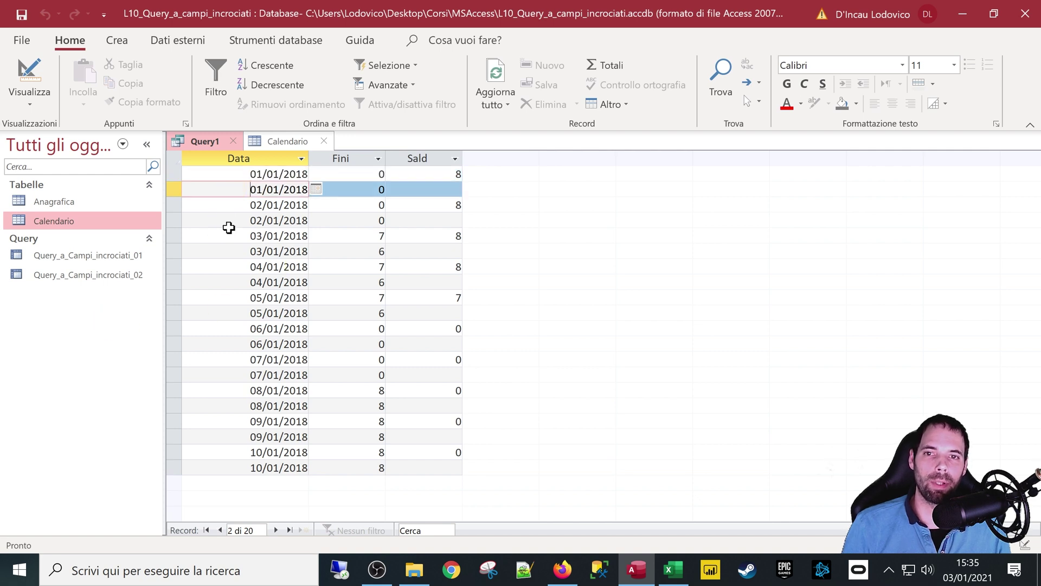
left_click(357, 191)
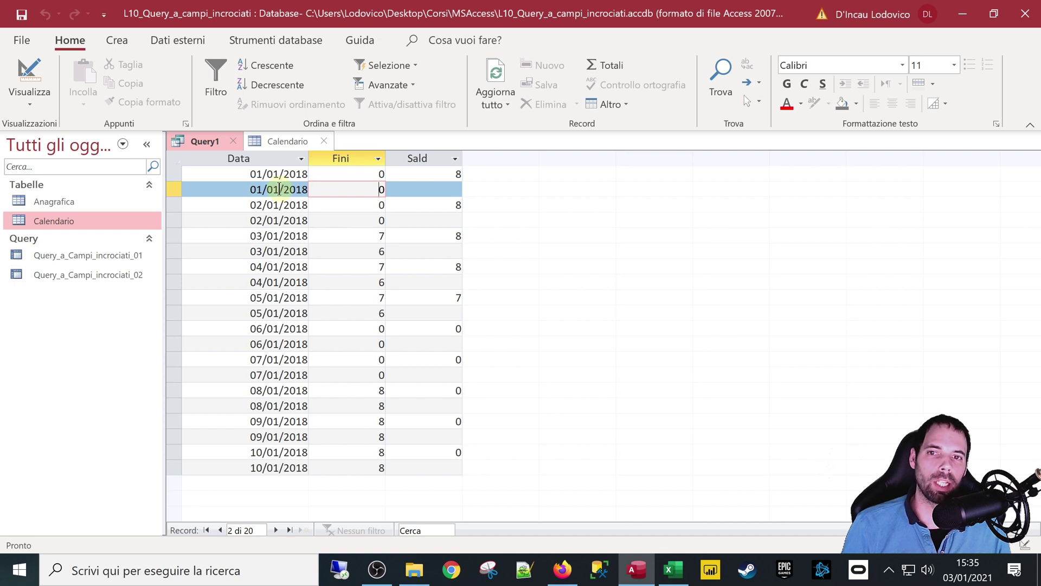
Return to the query design and delete the Stabilimento column from the grid
left_click(34, 81)
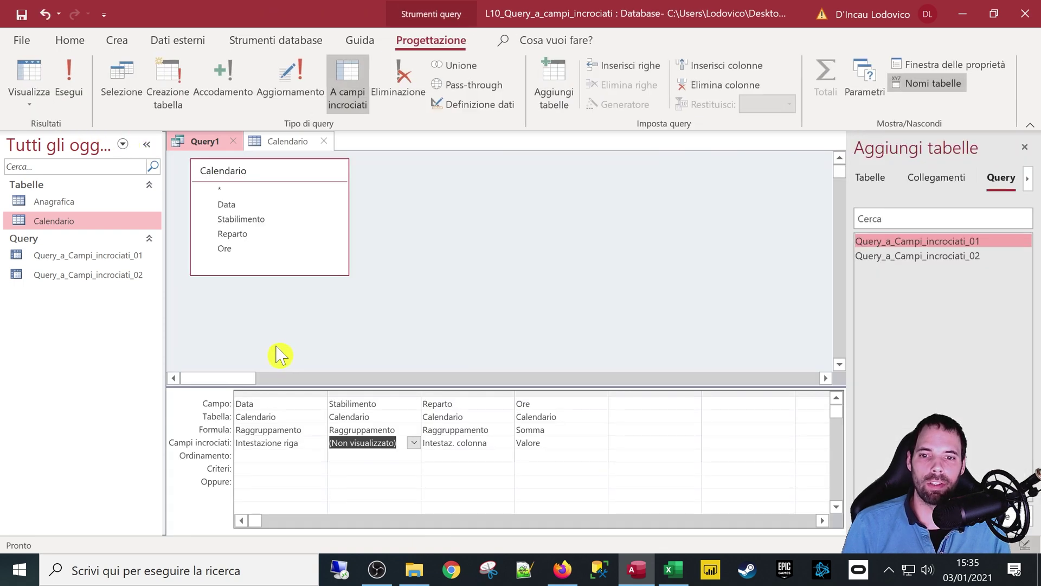
left_click(392, 394)
left_click(392, 404)
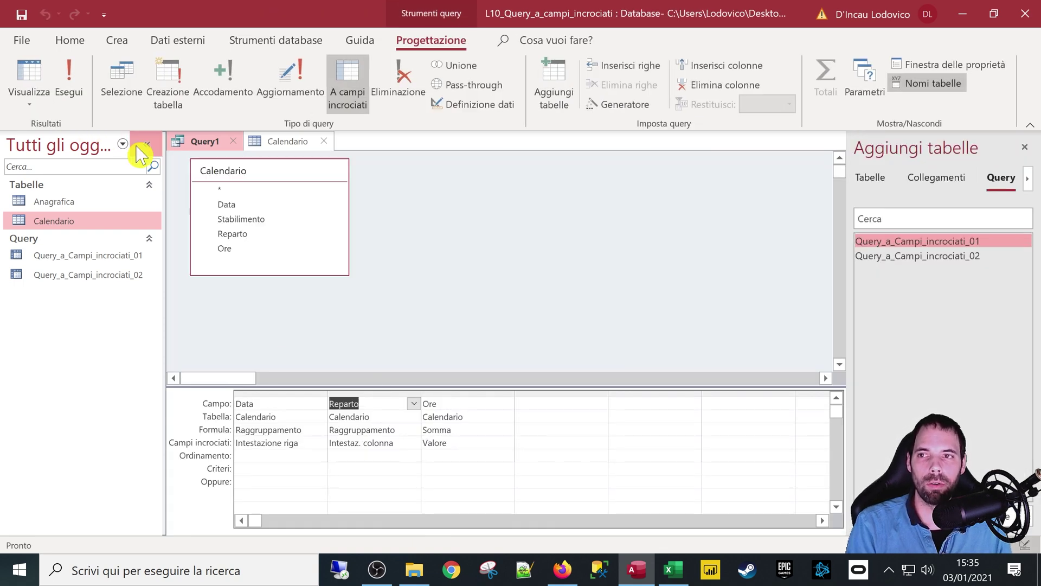
Open the query results without the Stabilimento field and examine the Fini values by date
left_click(31, 70)
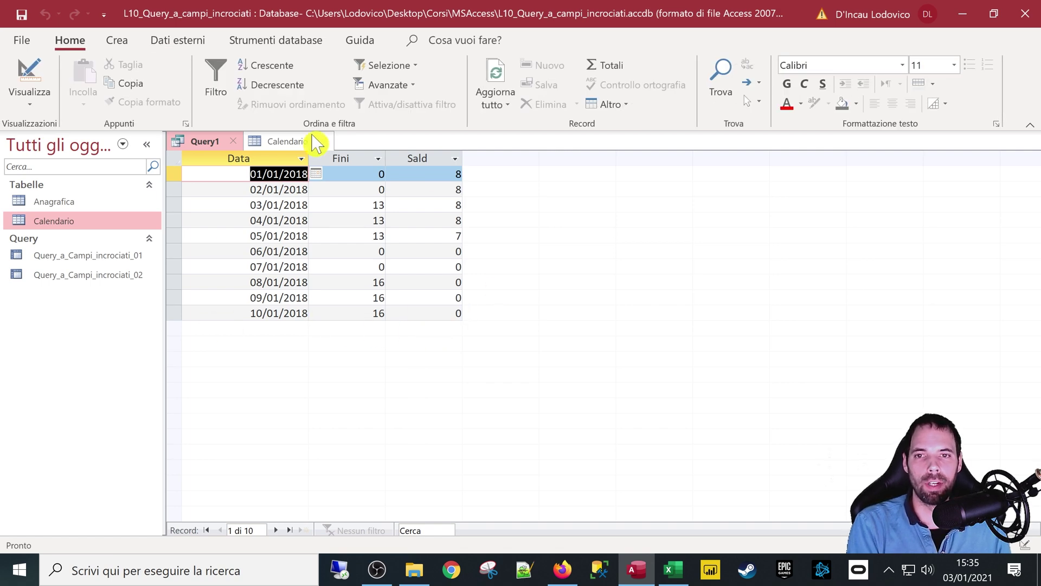
left_click(241, 253)
left_click(340, 236)
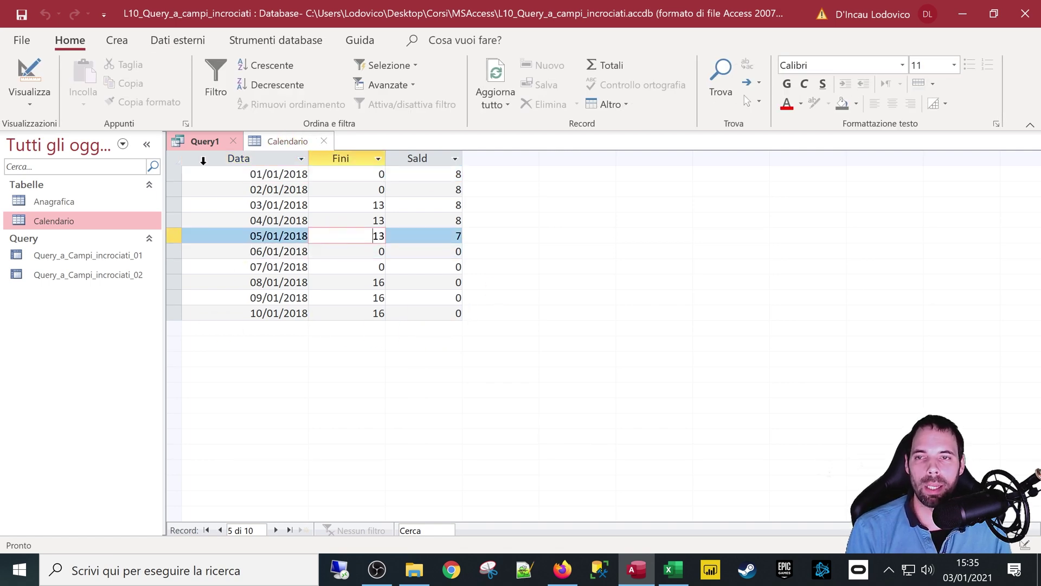
In the query design, add a second Reparto field after Ore and insert Stabilimento after Data as Intestazione riga
left_click(30, 73)
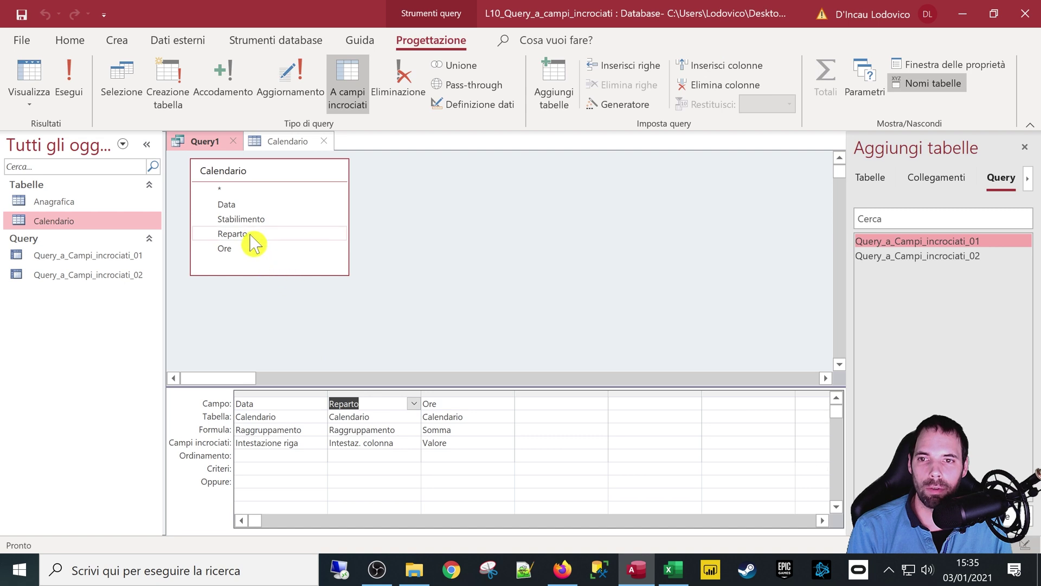
left_click_drag(254, 244, 542, 412)
left_click_drag(252, 220, 365, 442)
left_click(414, 443)
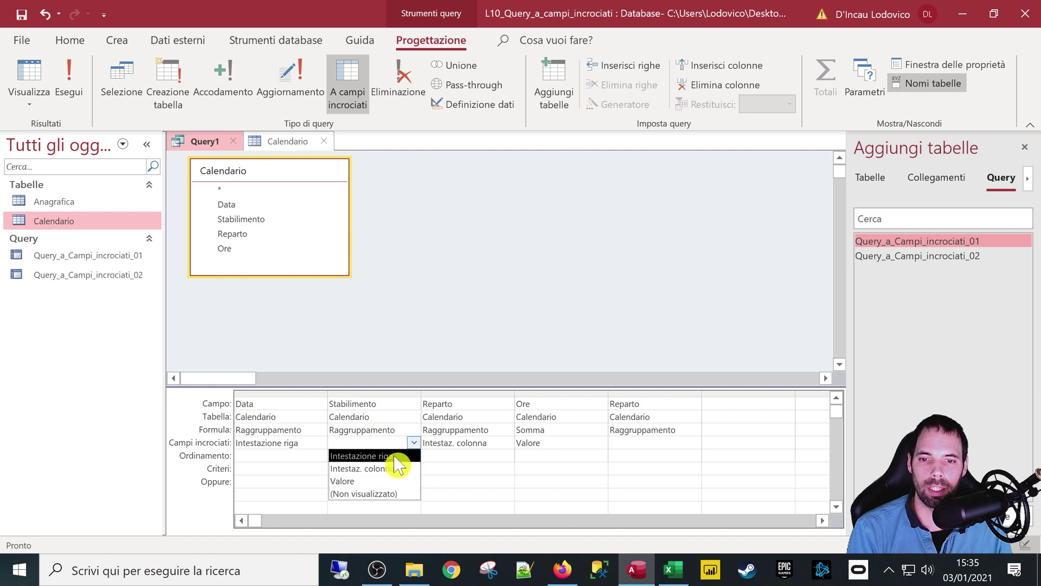
left_click(399, 457)
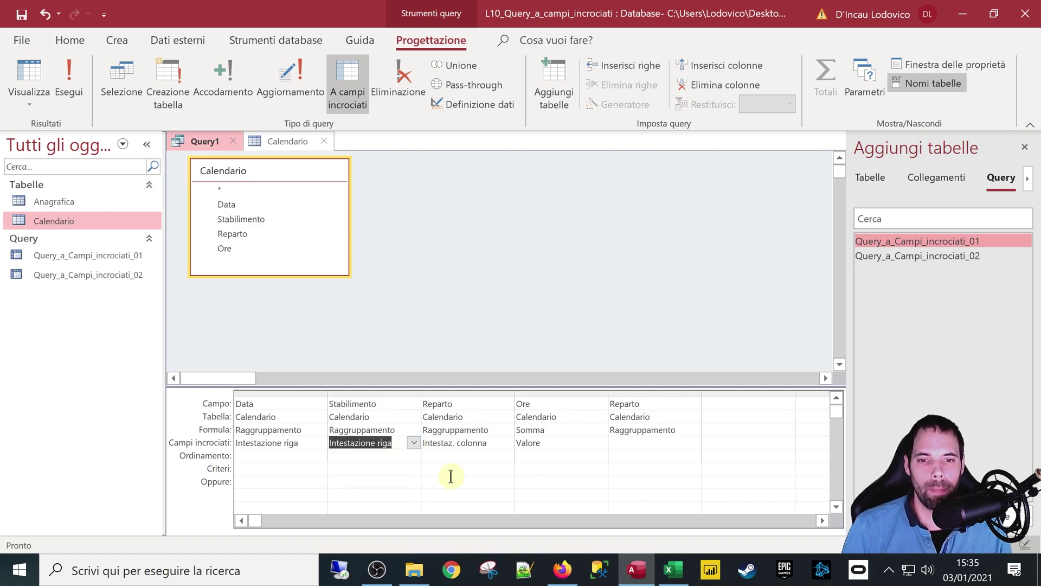
Set the second Reparto field's Formula to Dove and give it the criterion "Fini"
left_click(702, 428)
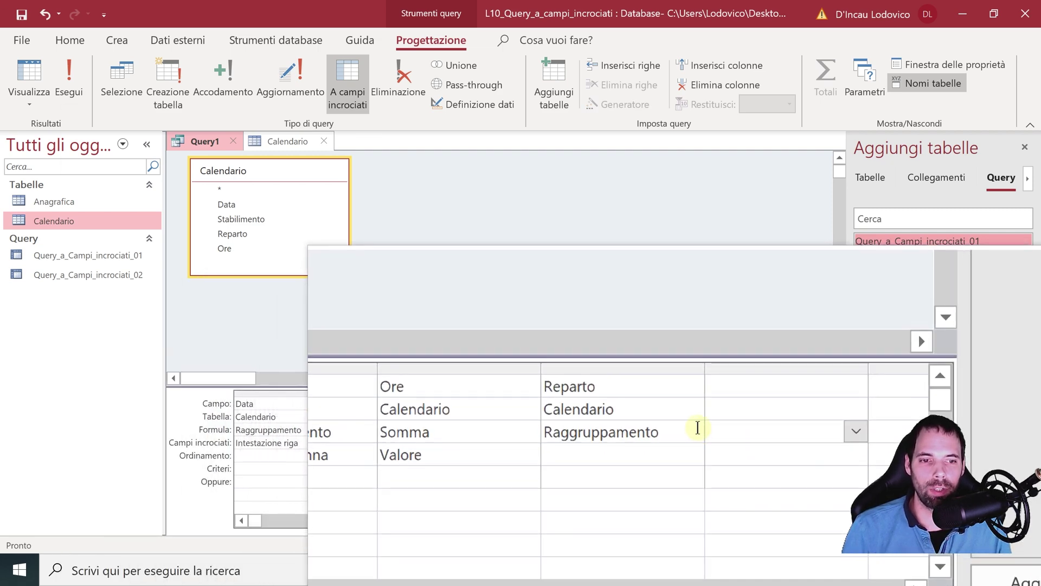
left_click(698, 428)
left_click(580, 405)
left_click(573, 454)
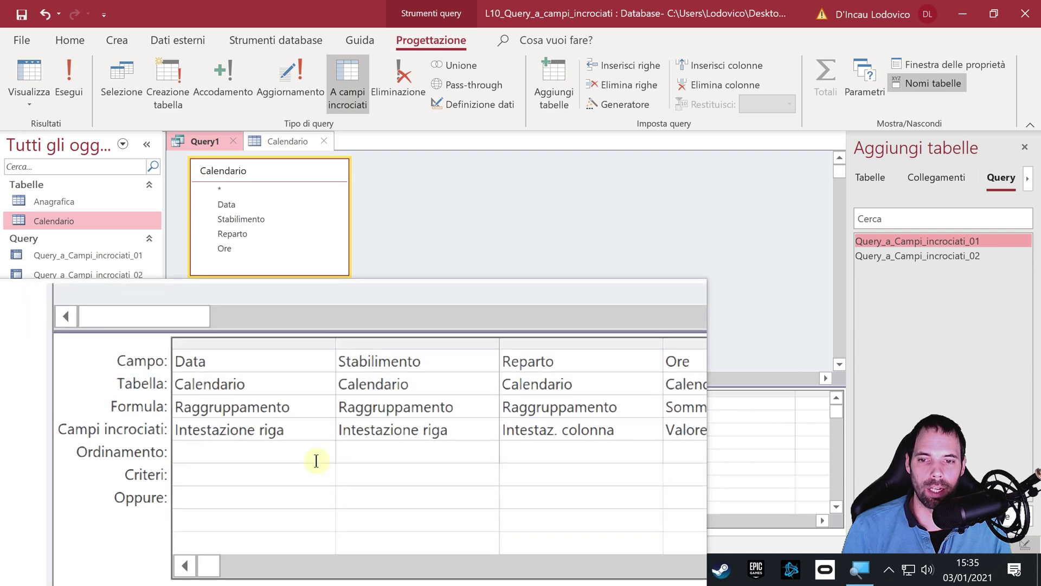
left_click(619, 468)
type("F")
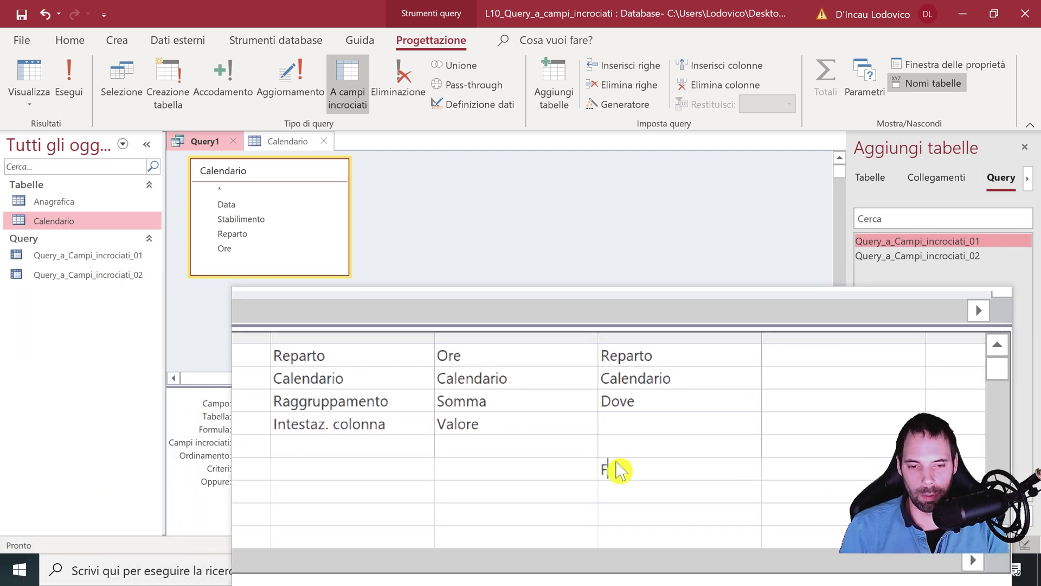
type("ini")
key("super+Escape")
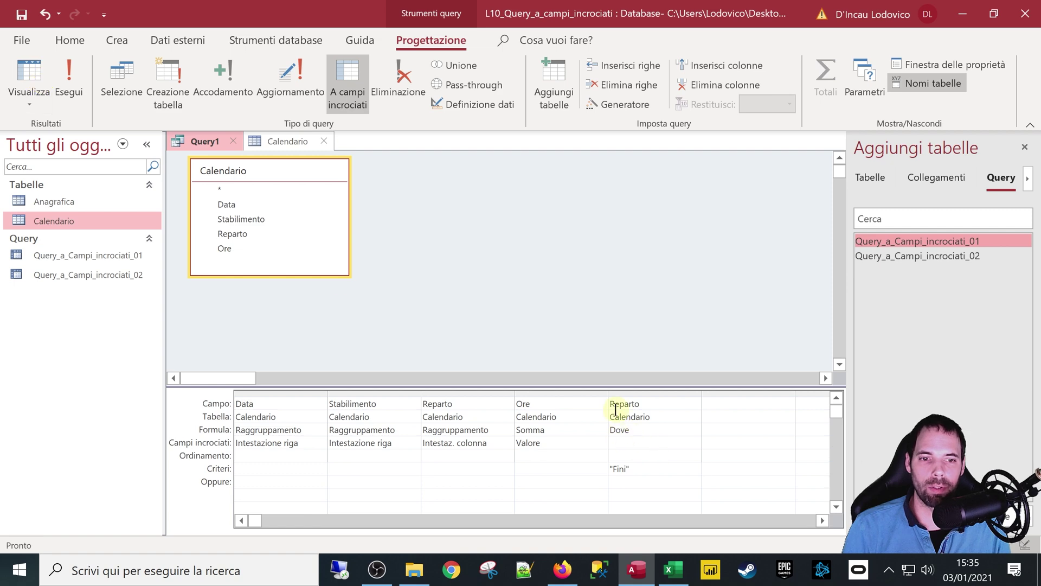
Open the query results and examine which Reparto columns appear beside Data and Stabilimento
left_click(627, 394)
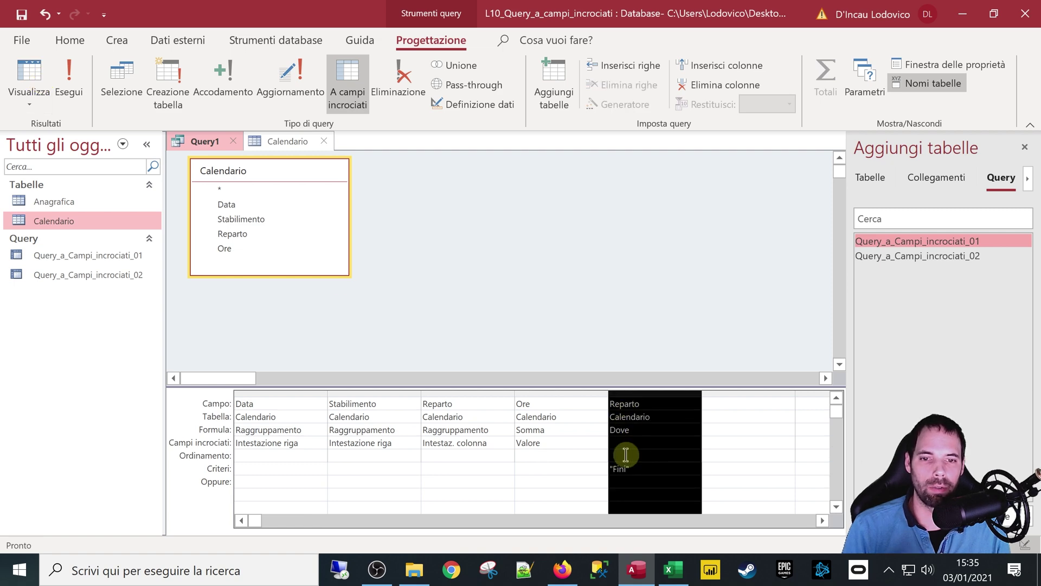
left_click(30, 79)
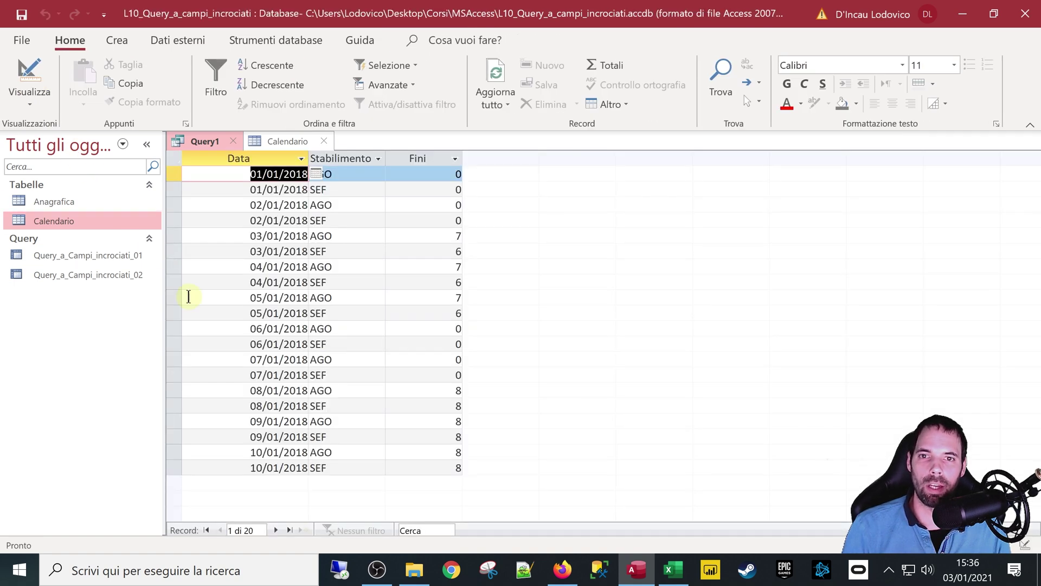
left_click(423, 189)
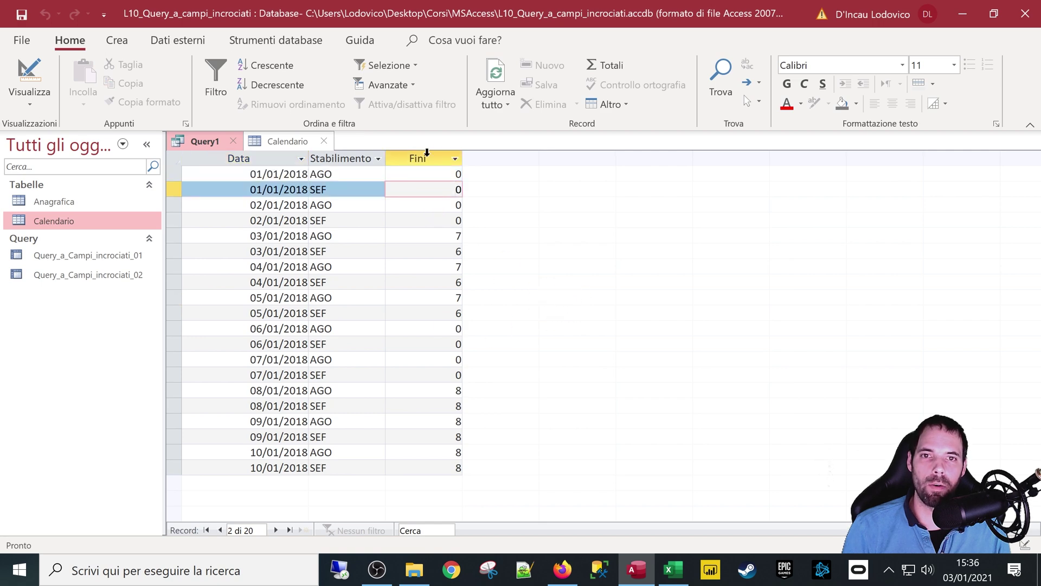
In the query design, delete the Reparto column-heading field and make Stabilimento the Intestaz. colonna
left_click(30, 71)
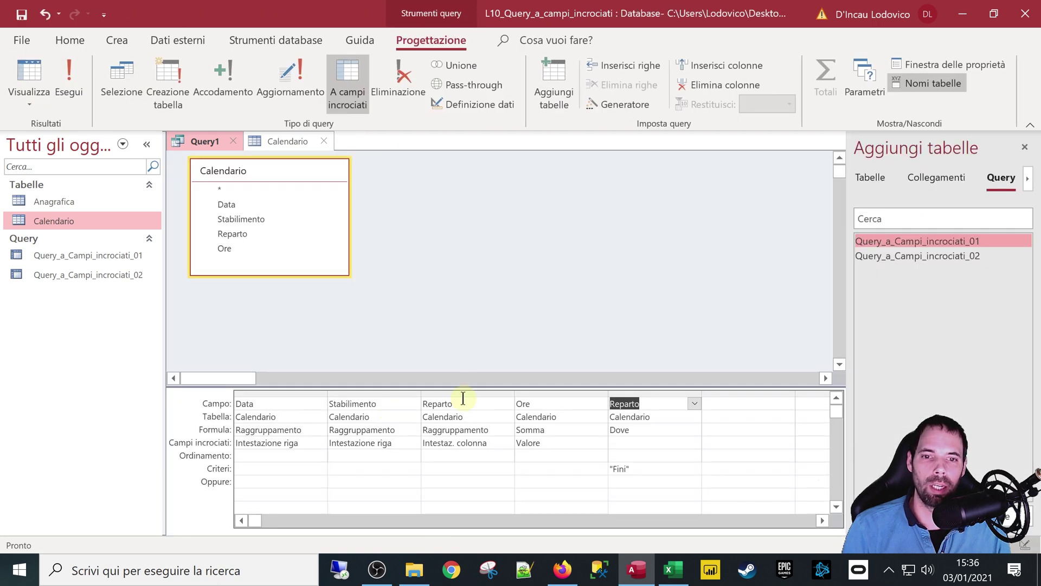
left_click(465, 391)
key("Delete")
left_click(413, 442)
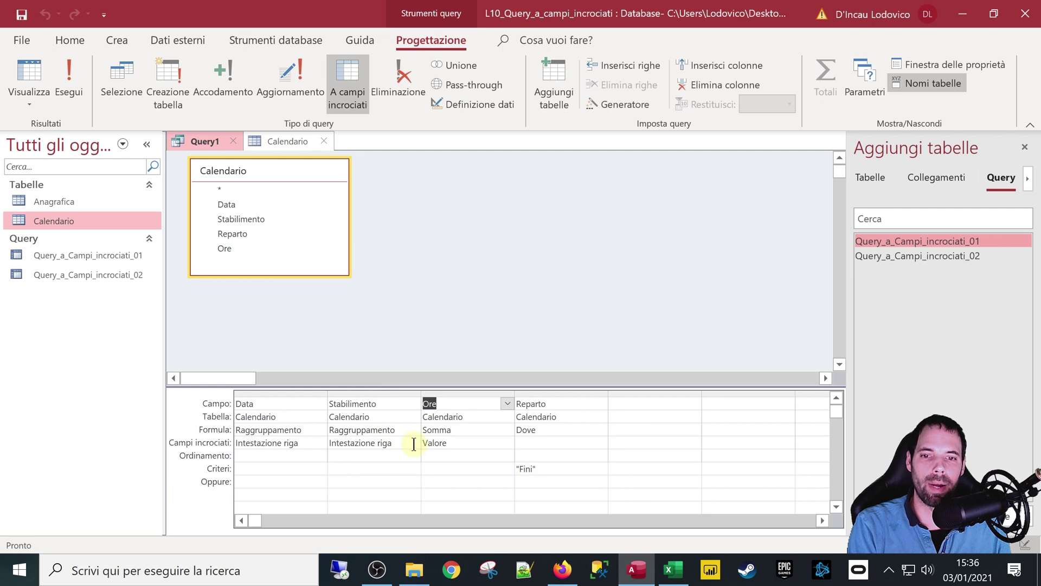
left_click(414, 443)
left_click(413, 468)
Open the query results and compare the AGO and SEF hours date by date
left_click(25, 77)
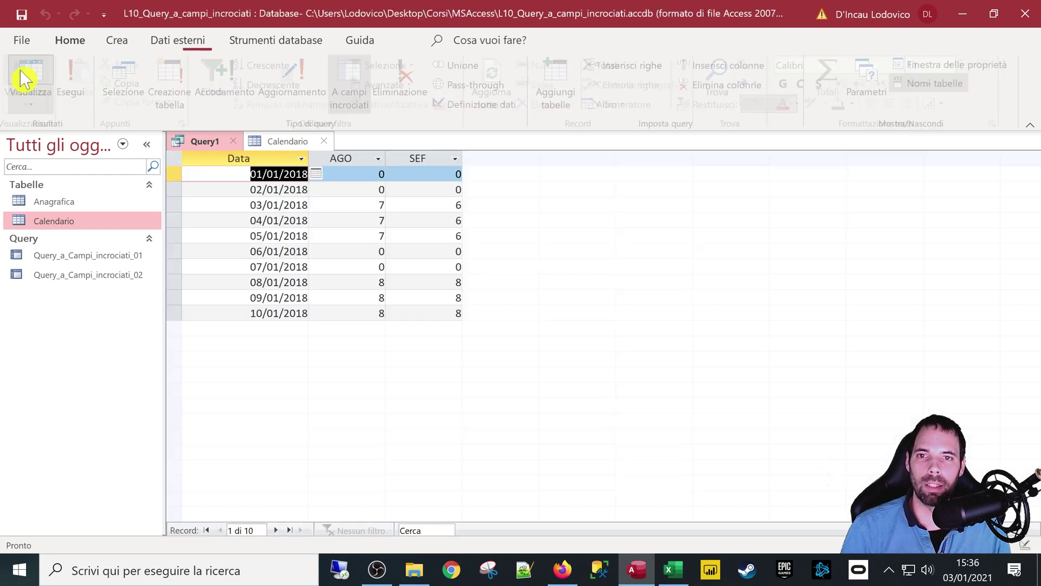
left_click_drag(345, 164, 402, 161)
left_click(362, 190)
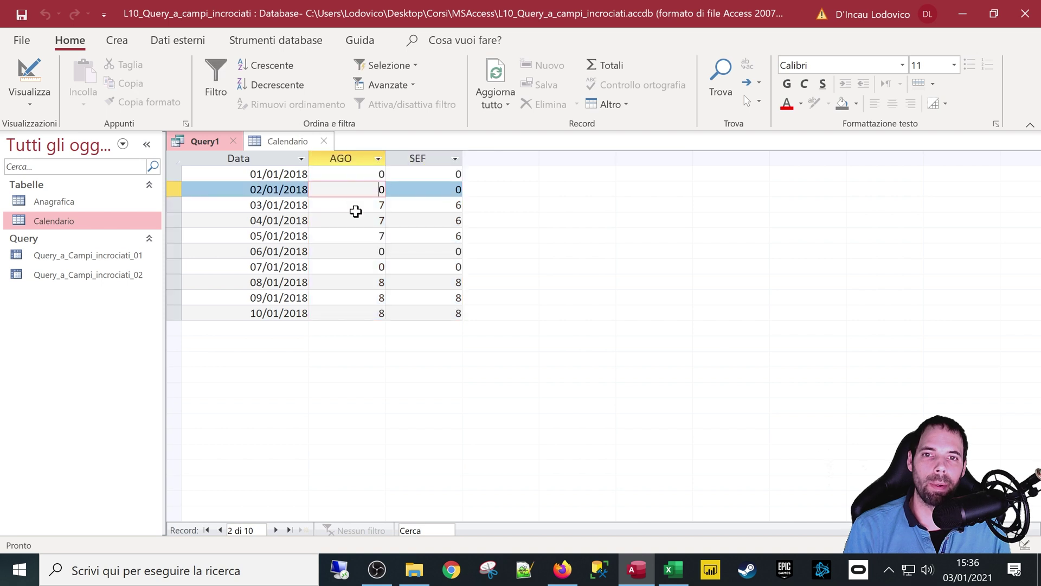
left_click(351, 220)
left_click(348, 251)
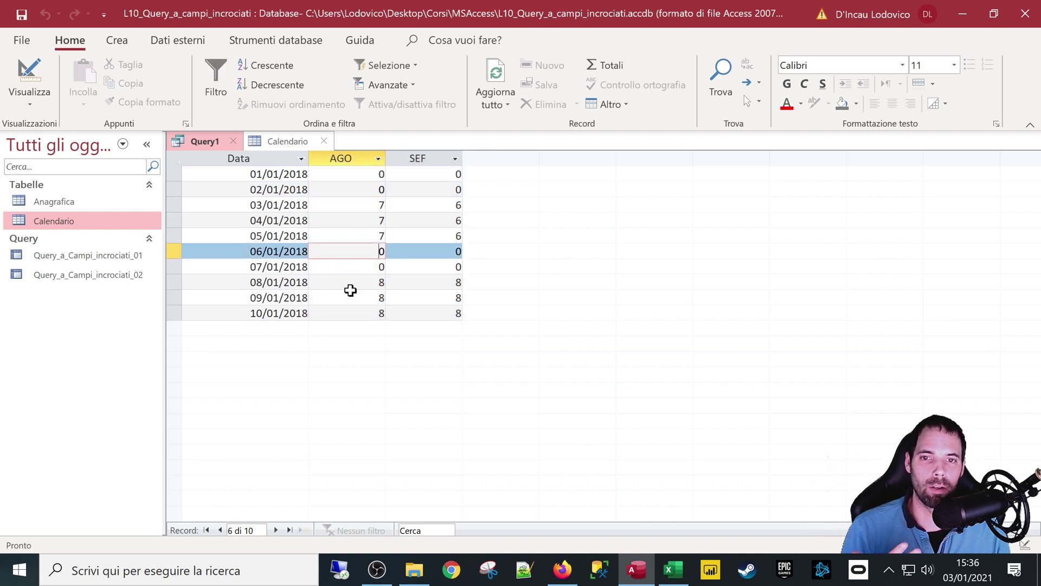
left_click(362, 233)
left_click(354, 189)
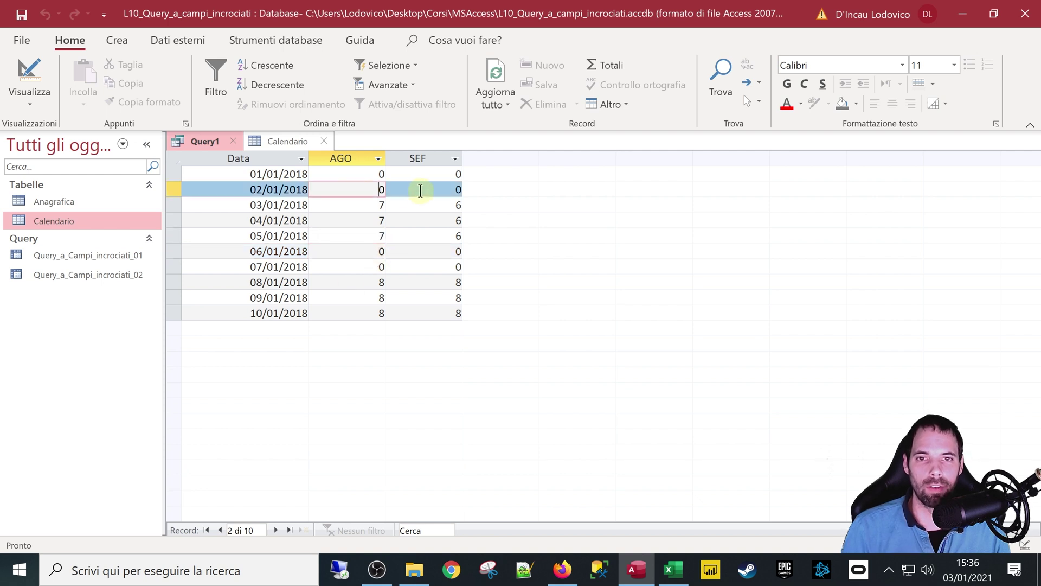
left_click(421, 189)
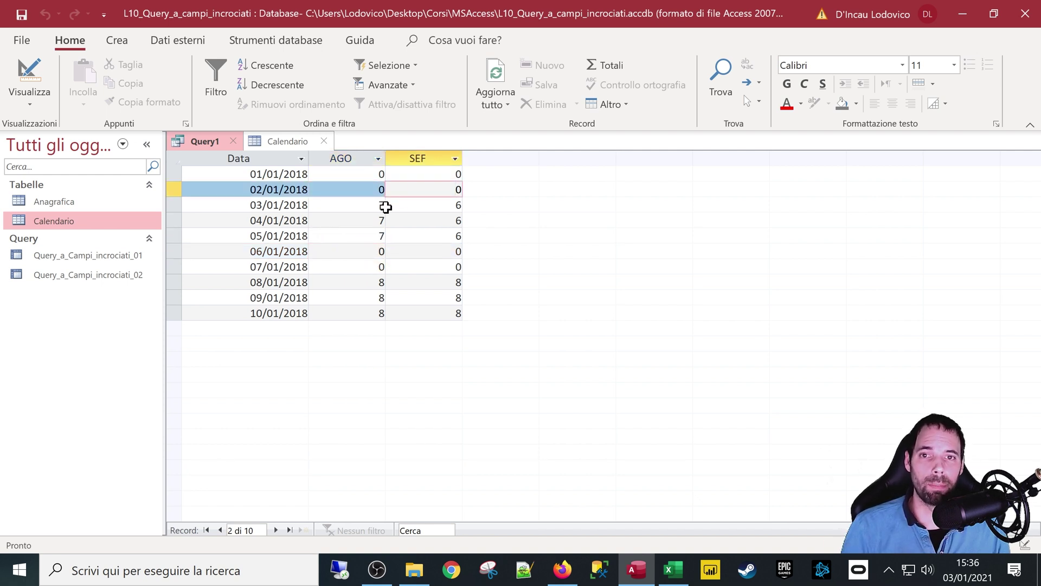
left_click_drag(401, 209, 402, 217)
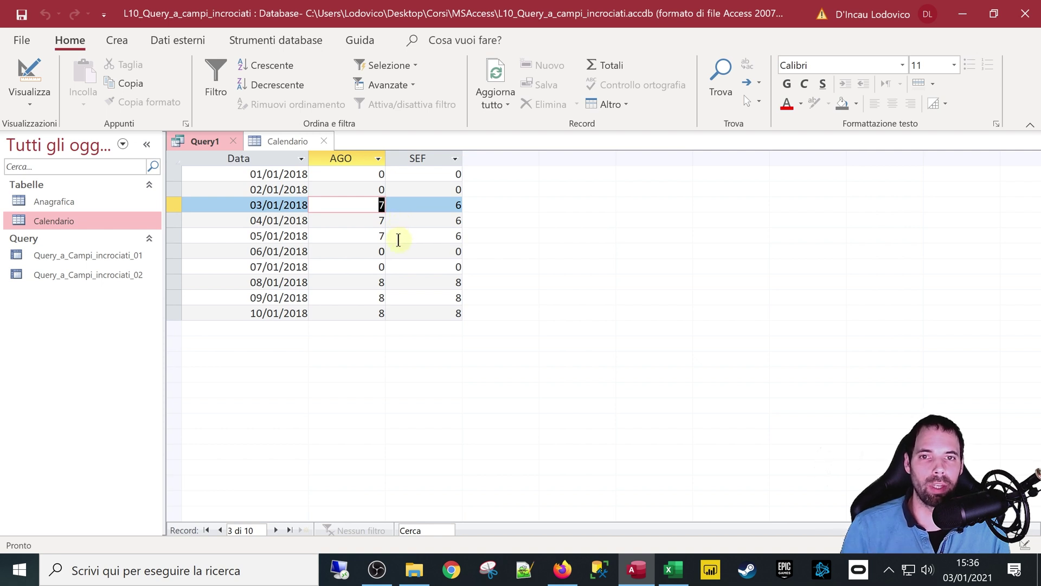
left_click(351, 232)
left_click(419, 235)
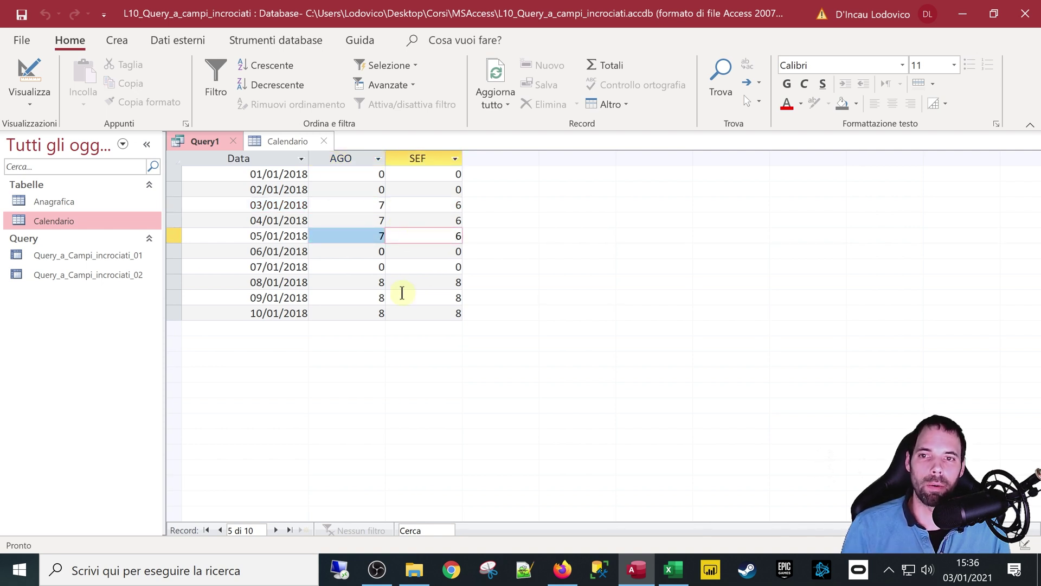
left_click(243, 217)
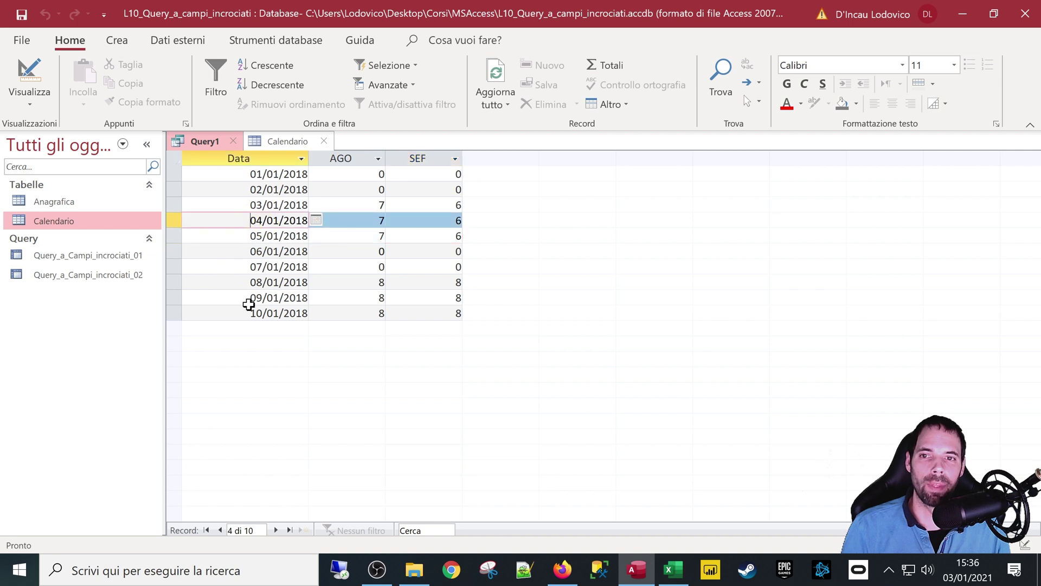
left_click(222, 193)
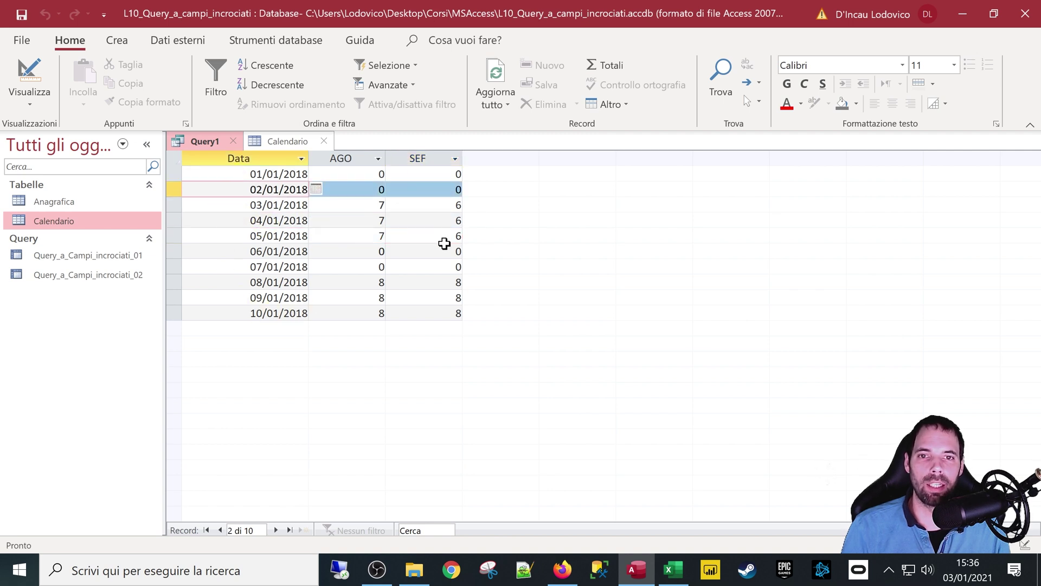
left_click_drag(443, 251, 434, 313)
left_click(389, 255)
left_click(383, 209)
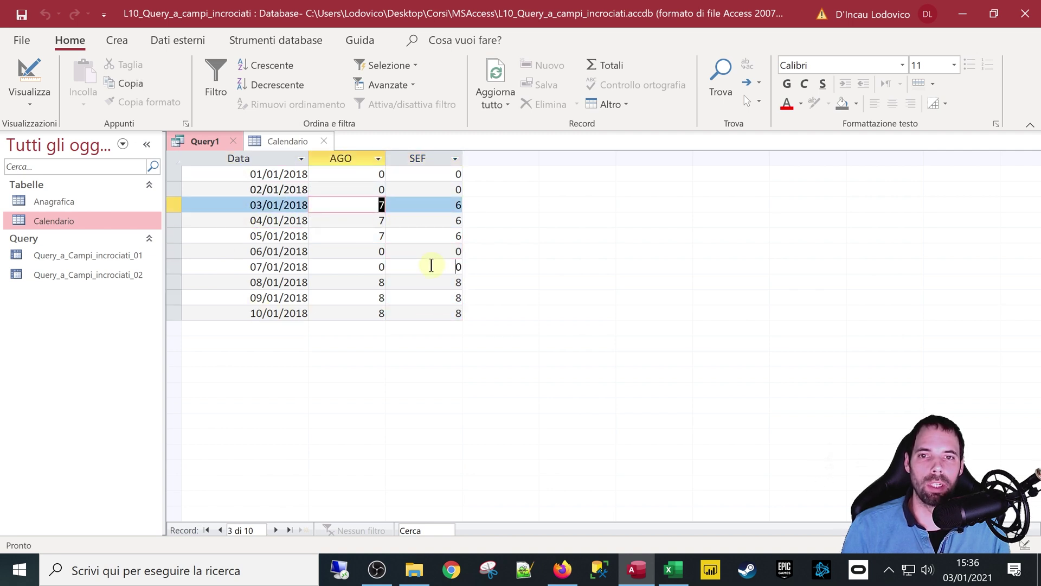
left_click(430, 266)
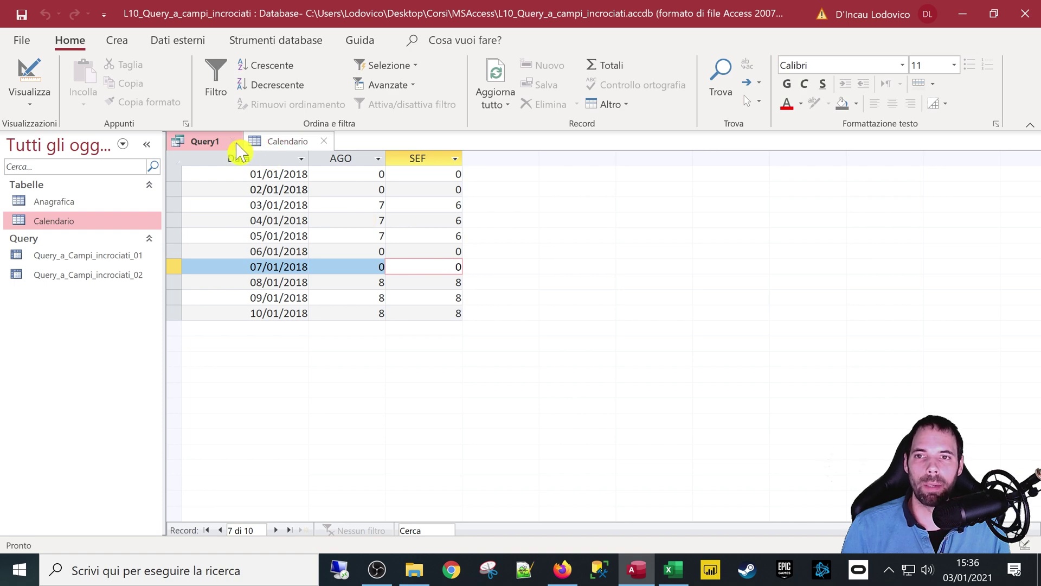
Close Query1 without saving it and close the Calendario table
left_click(235, 142)
left_click(522, 331)
left_click(261, 142)
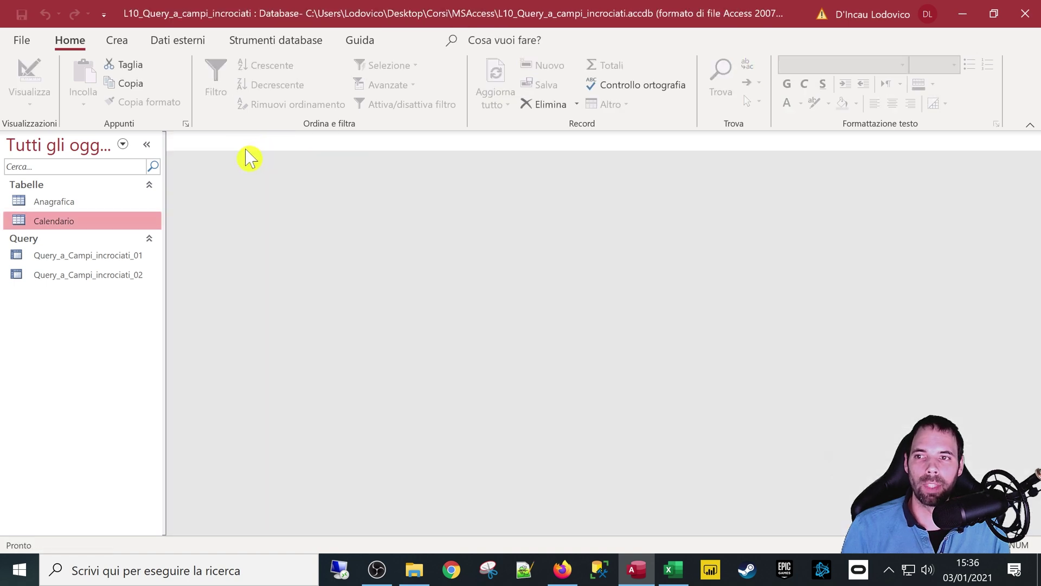
Copy all records of the Anagrafica table and paste them into Excel on sheet Foglio2 starting at cell E3
double_click(76, 203)
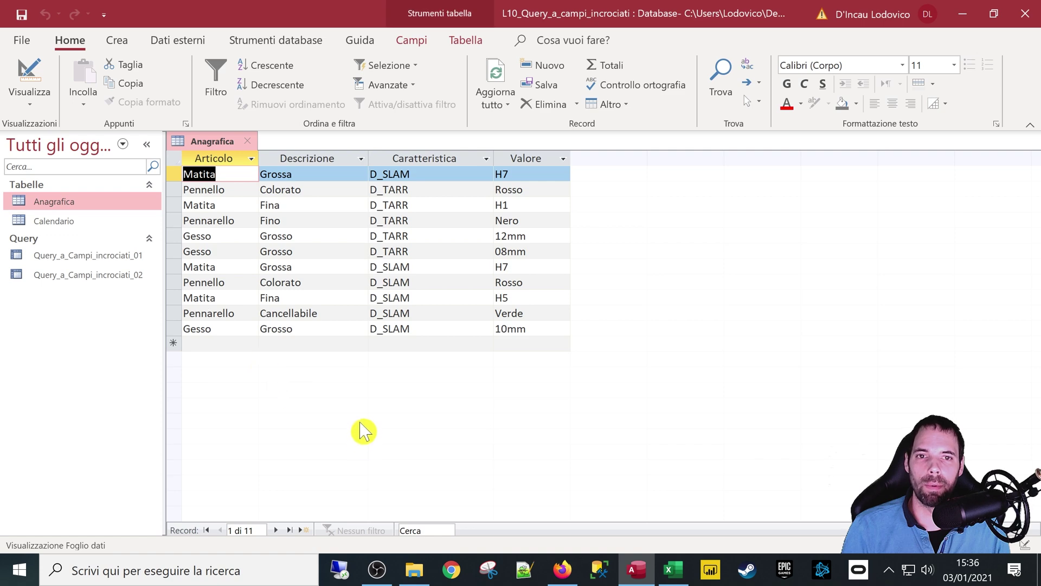
left_click(174, 157)
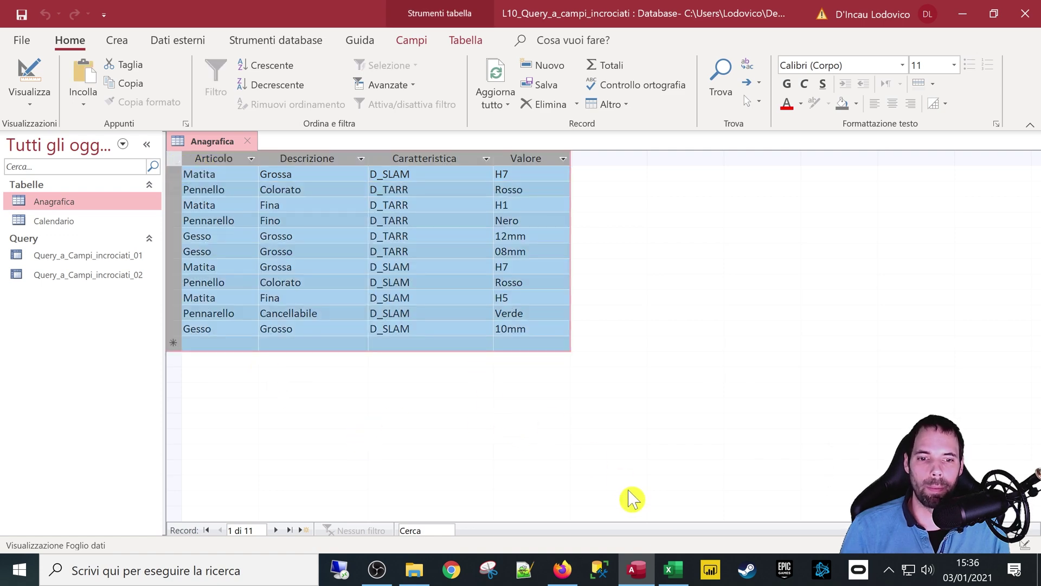
left_click(673, 570)
left_click(195, 160)
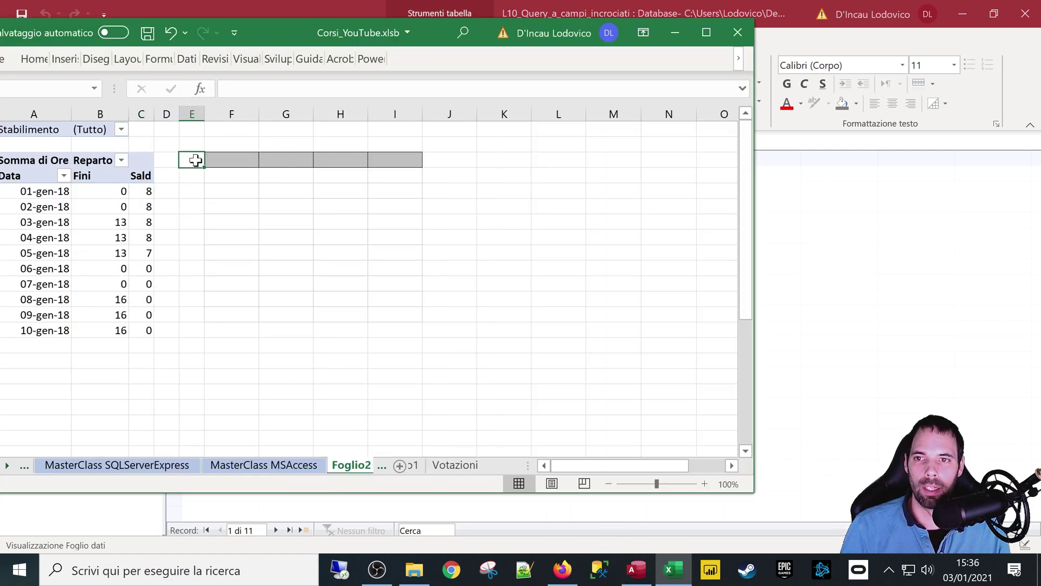
key("ctrl+v")
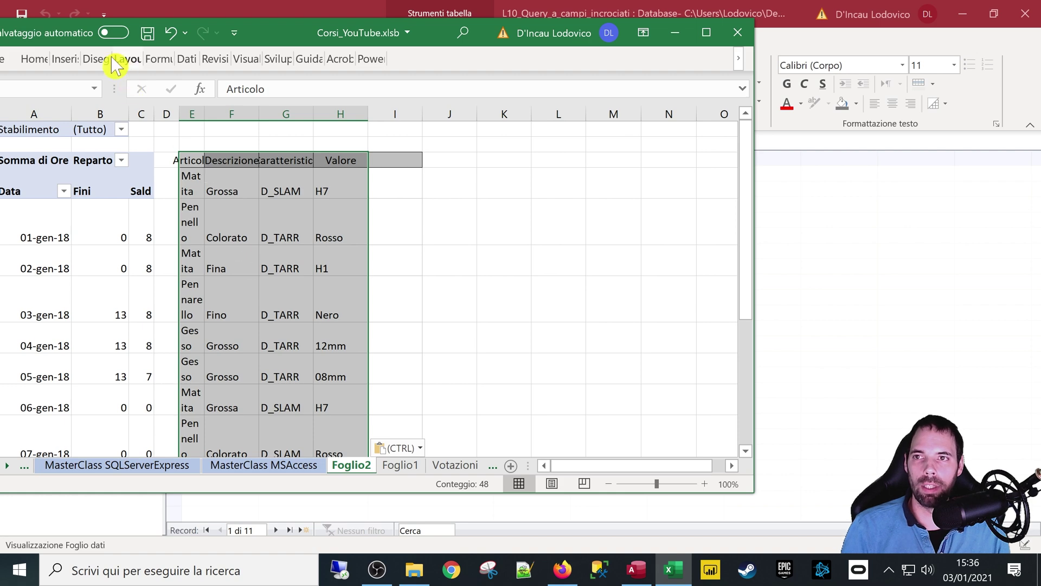
Create a pivot table on a new worksheet from the pasted range Foglio2!$E$3:$H$14
left_click(65, 59)
left_click(8, 109)
left_click(25, 170)
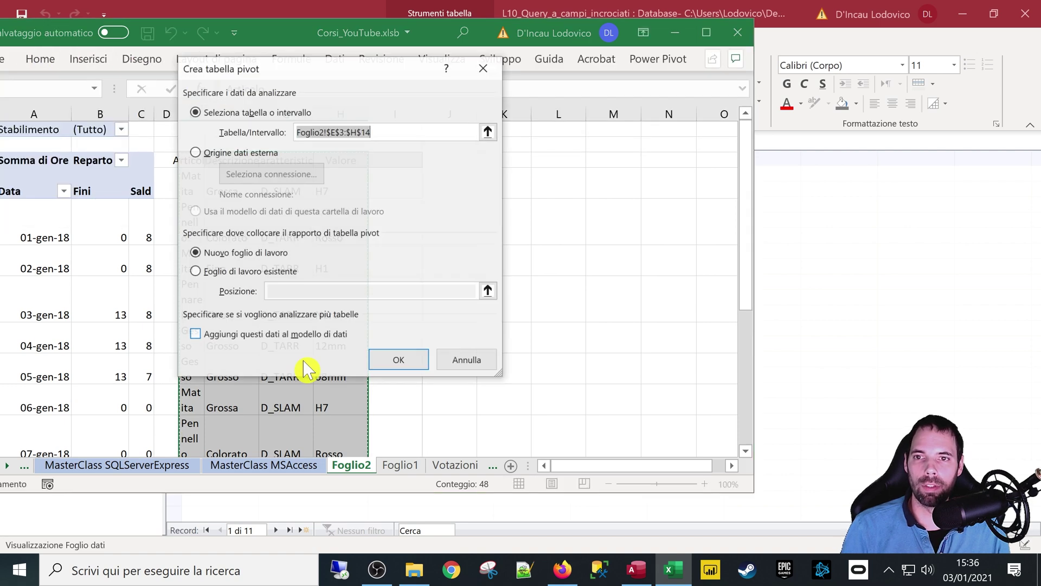
left_click(401, 361)
Add Articolo, Descrizione and Caratteristica to the pivot table's Righe area and Valore to its Valori area
left_click_drag(534, 212, 542, 393)
left_click_drag(516, 227, 550, 428)
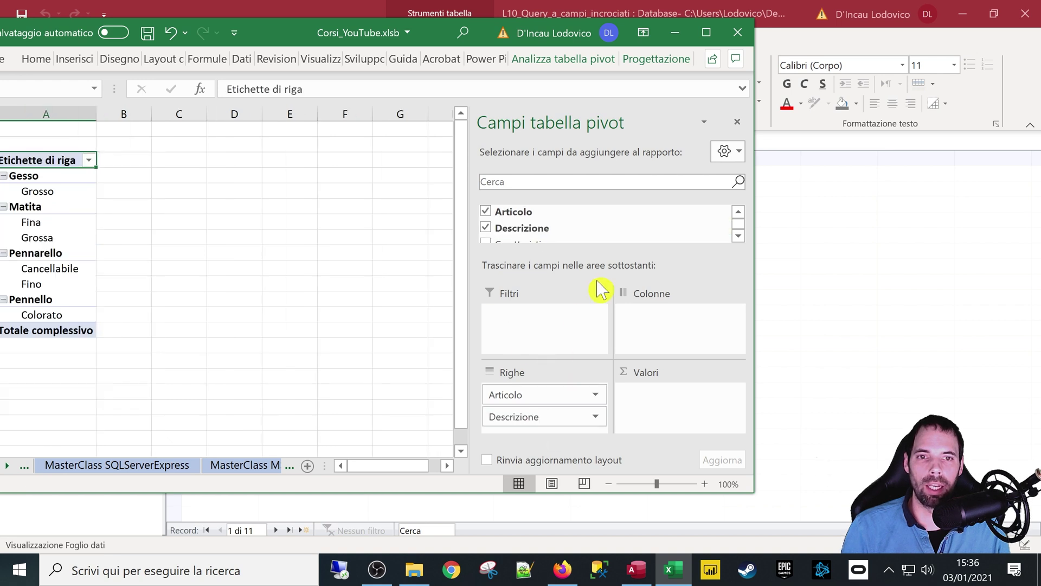
mouse_move(574, 253)
left_mouse_down()
mouse_move(577, 291)
mouse_move(576, 267)
left_mouse_up()
left_click_drag(544, 404, 542, 428)
scroll(528, 244, "down", 1)
left_click_drag(515, 226, 671, 434)
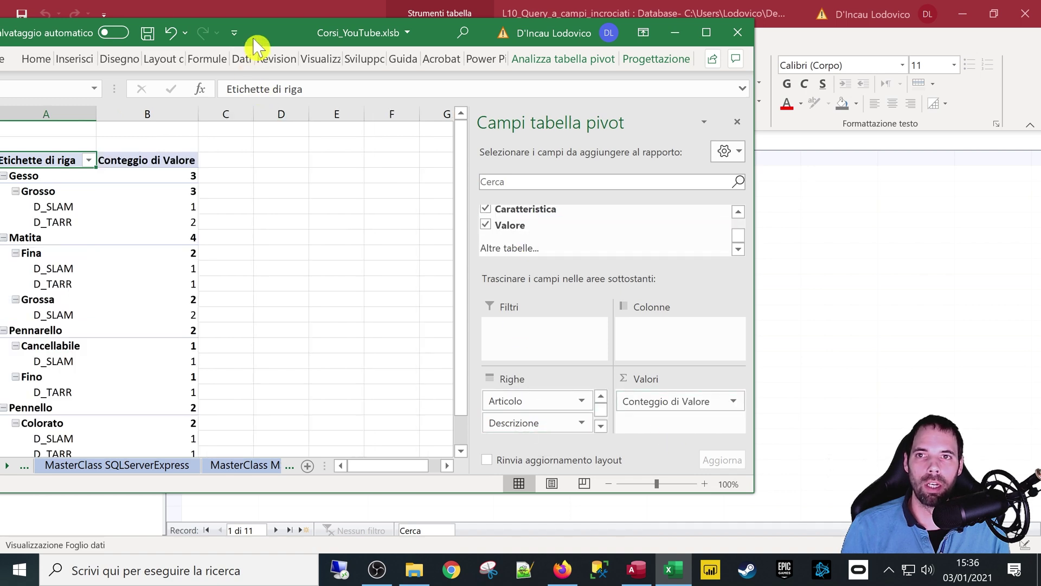
Move the Valore field from the Valori area to the Righe area, ahead of Articolo
left_click_drag(255, 46, 310, 48)
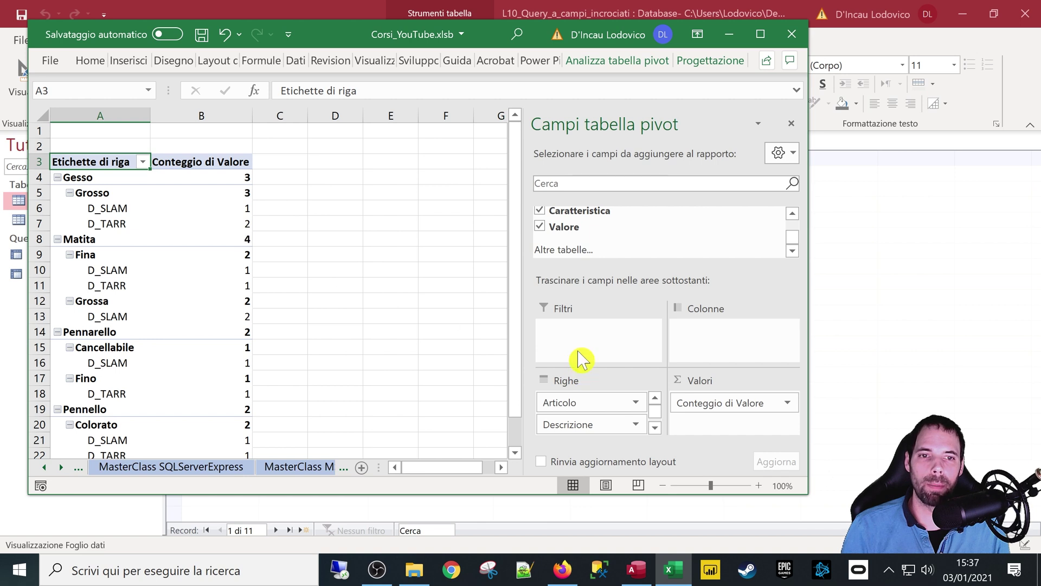
left_click_drag(706, 404, 640, 404)
left_click(89, 184)
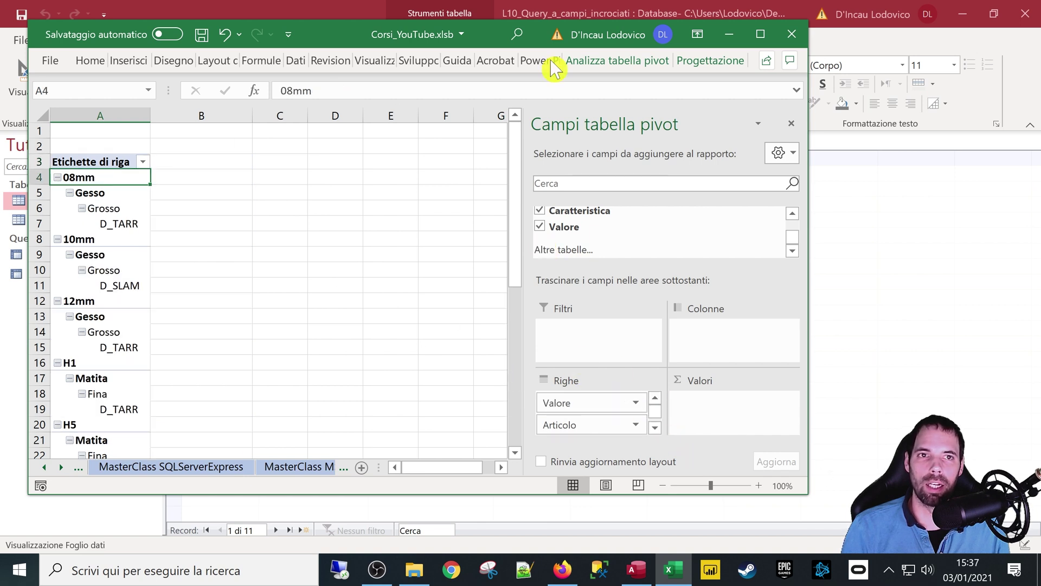
Set the pivot table's report layout to tabular form and repeat all item labels
left_click(708, 60)
left_click(167, 109)
left_click(204, 237)
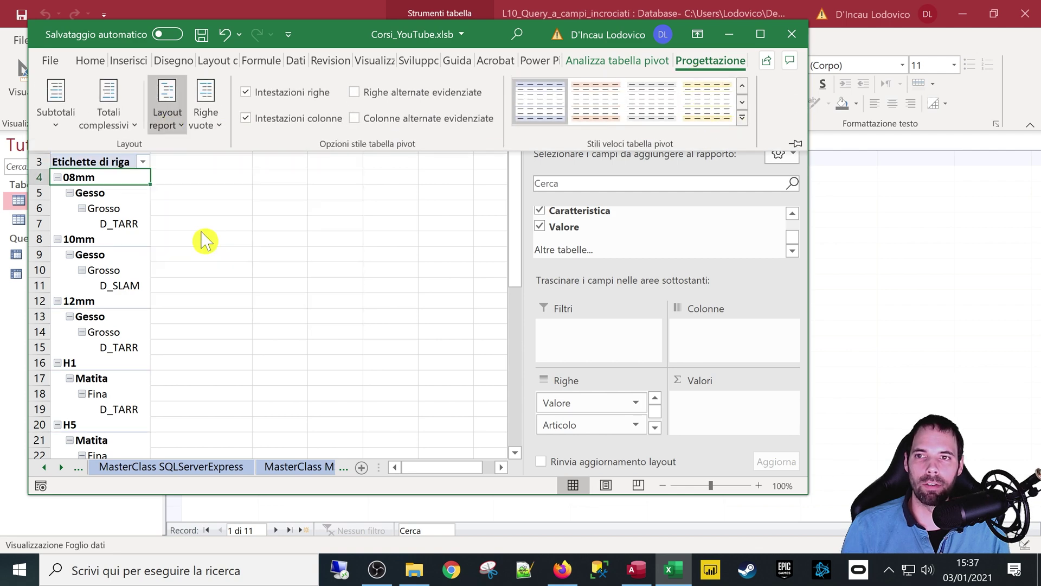
left_click(167, 109)
left_click(205, 278)
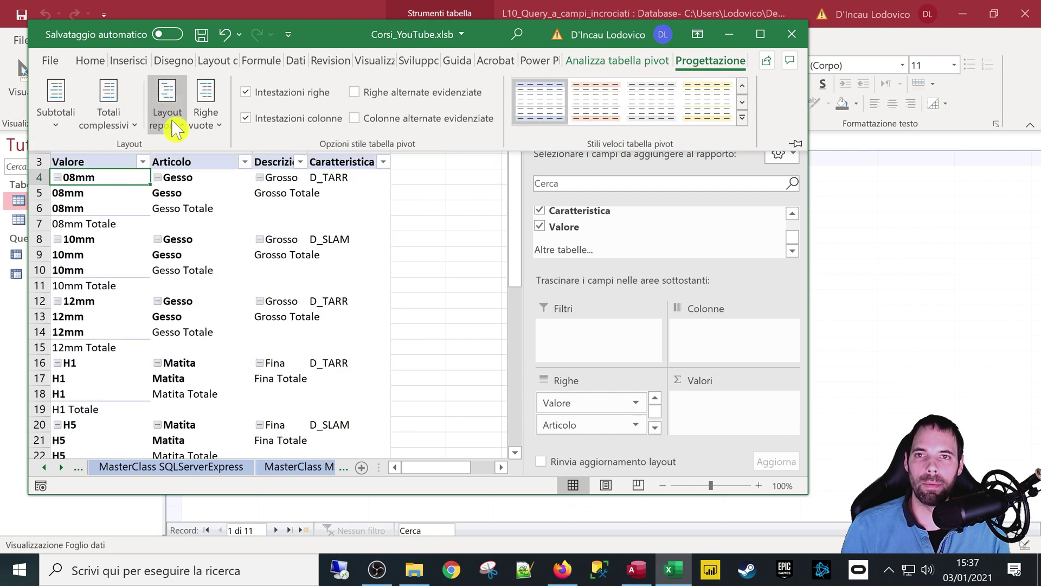
Hide the expand and collapse buttons in the pivot table
left_click(618, 60)
left_click(663, 106)
left_click(684, 187)
Remove the subtotals of the Articolo and Valore fields from the pivot table
left_click(177, 219)
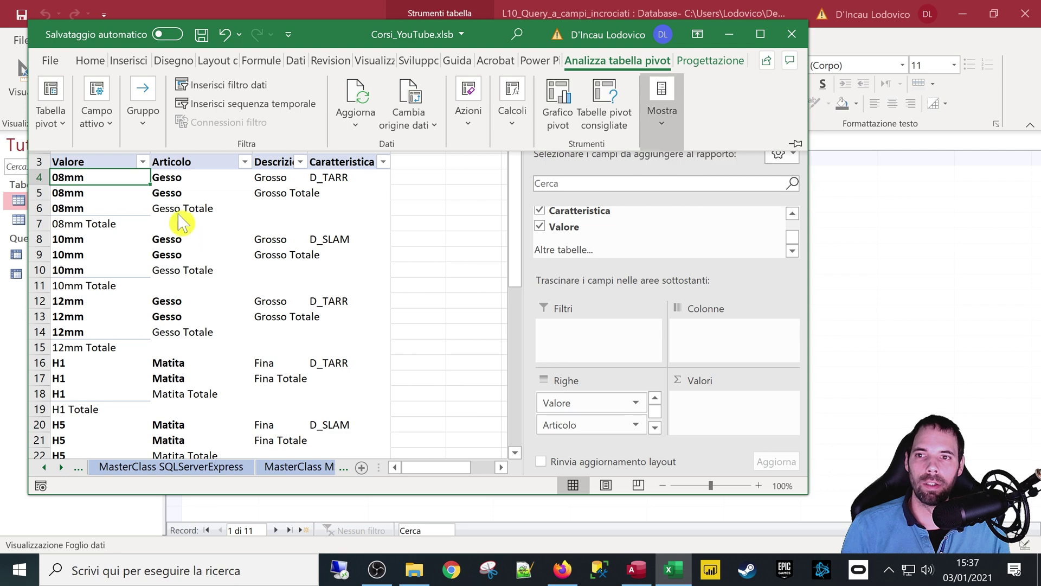
left_click(179, 211)
right_click(179, 209)
left_click(251, 339)
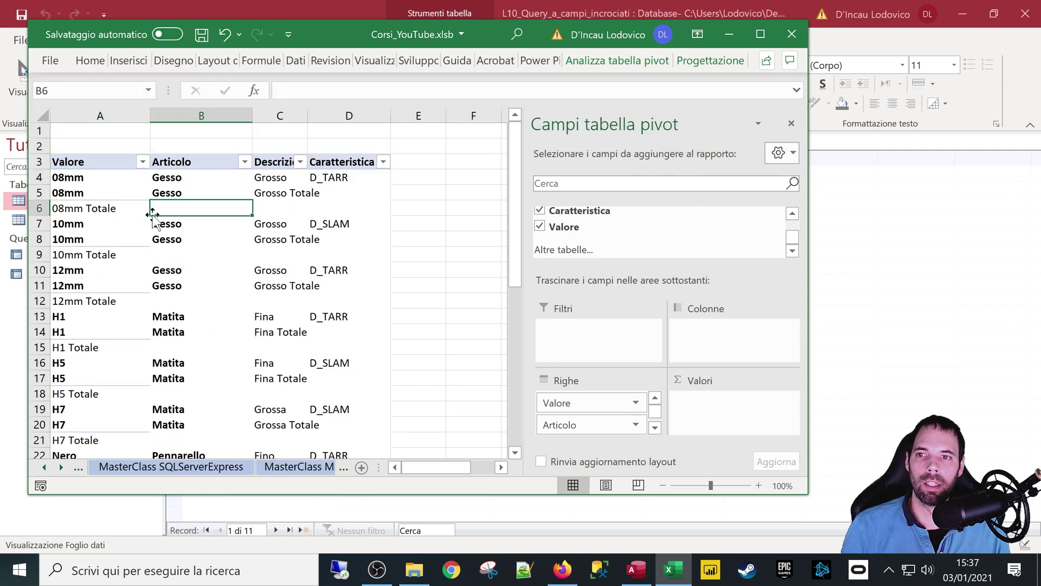
right_click(86, 209)
left_click(156, 340)
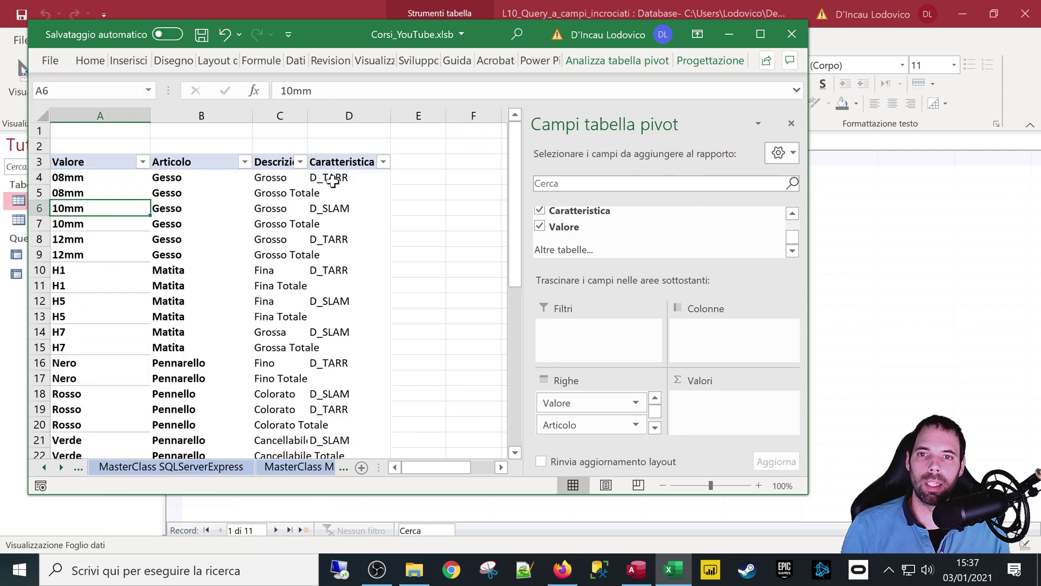
Remove the subtotals of the Descrizione field from the pivot table and select the entries of the Valore column
right_click(289, 192)
left_click(339, 330)
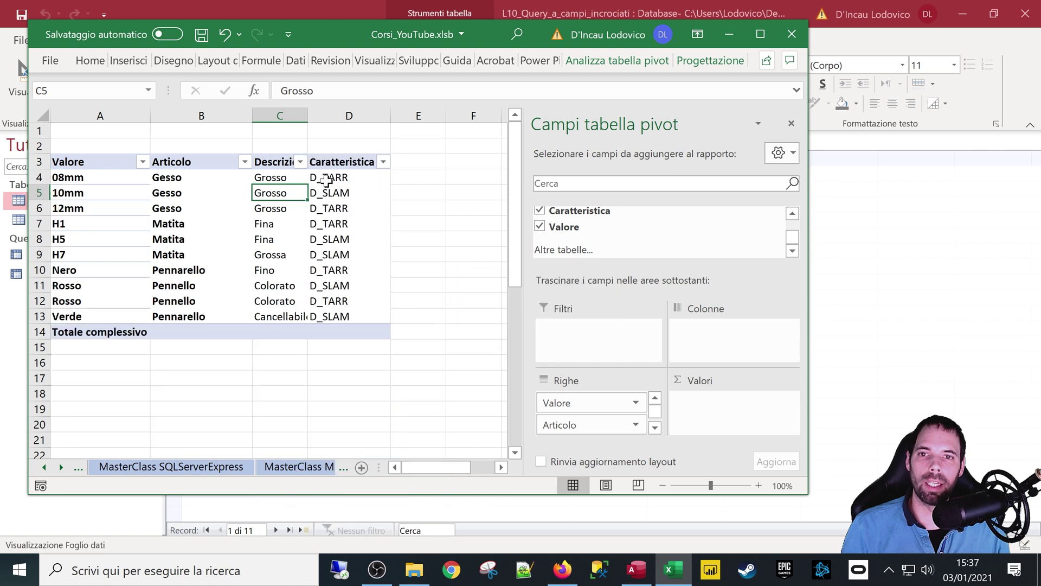
left_click_drag(329, 179, 342, 316)
left_click(75, 169)
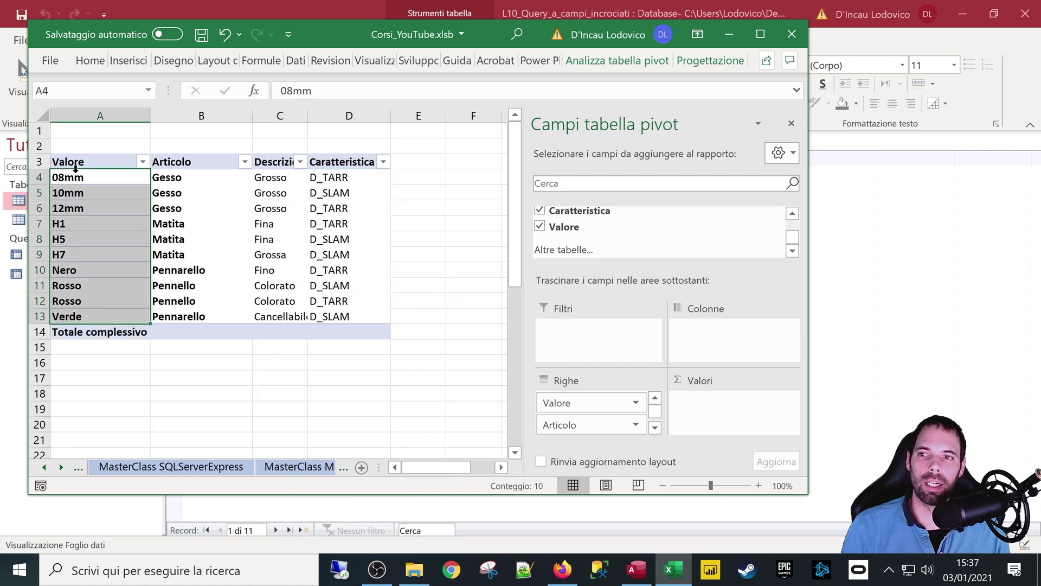
left_click_drag(77, 179, 102, 317)
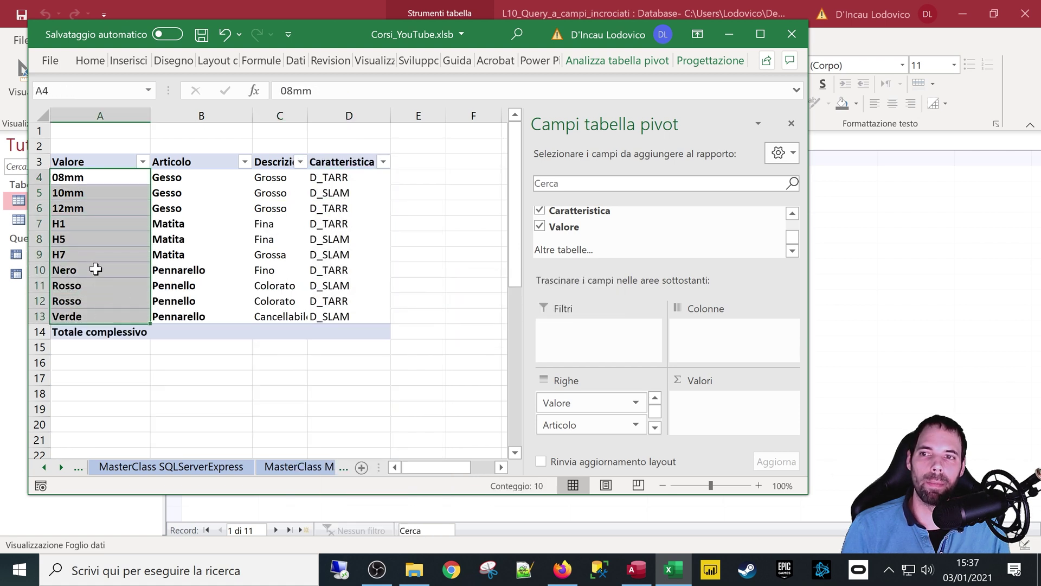
Move the Valore field from the Righe area to the Valori area and examine the counts per row
left_click_drag(598, 398, 727, 434)
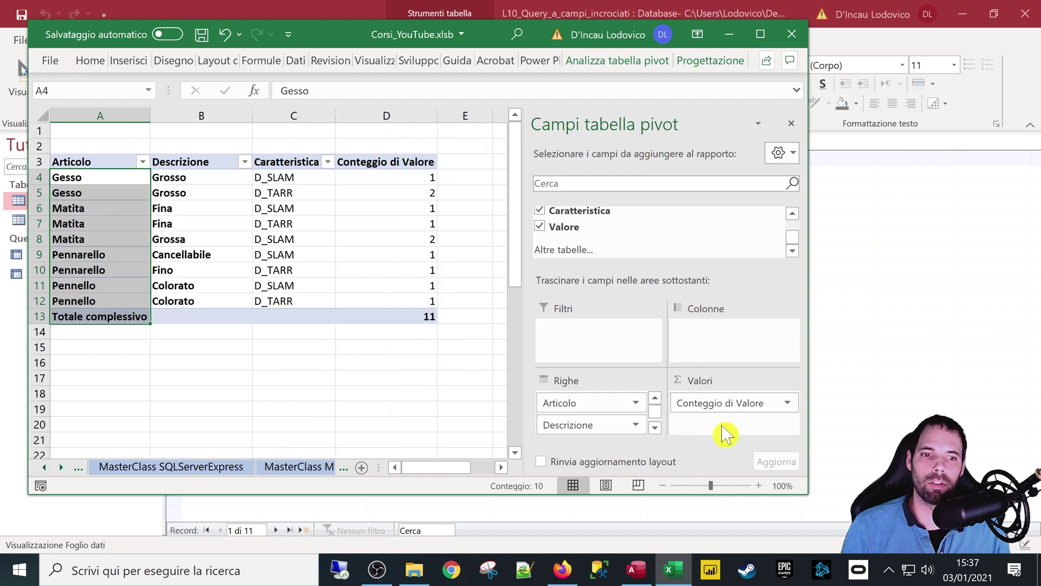
left_click_drag(386, 177, 406, 286)
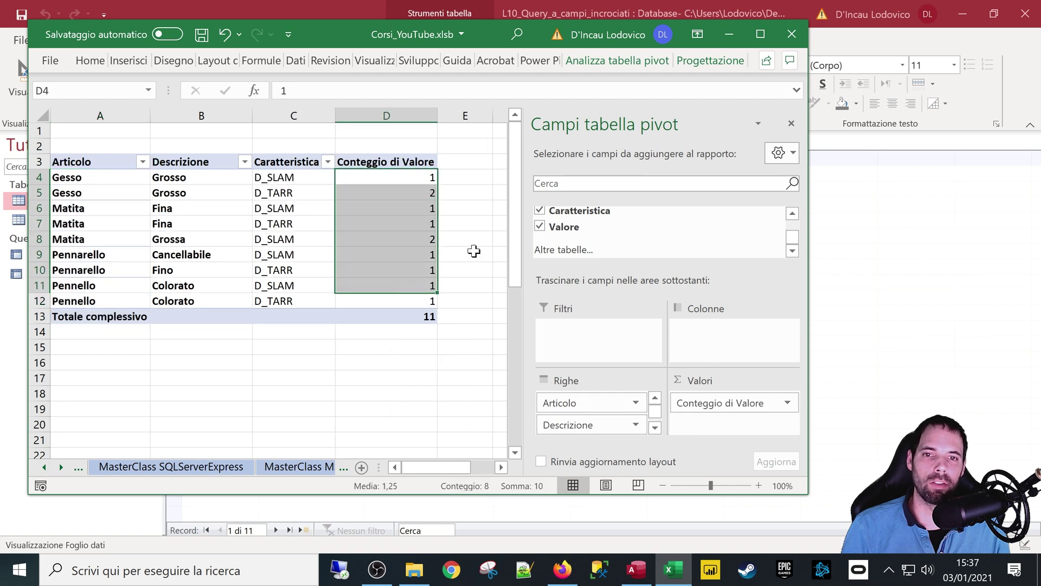
left_click(394, 251)
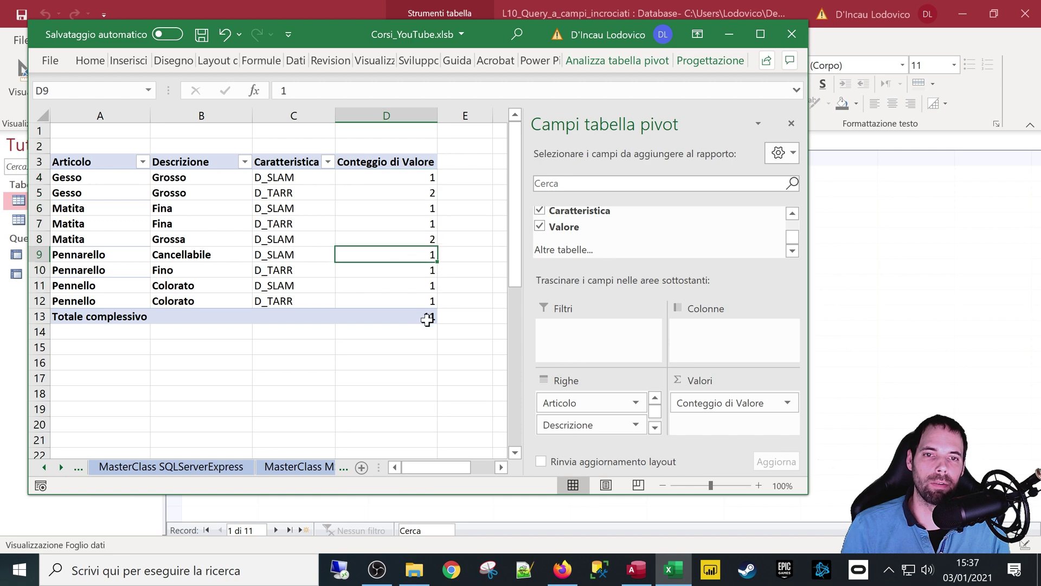
Switch to Access and examine the Caratteristica and Valore entries of the Anagrafica table
left_click(729, 35)
left_click(501, 237)
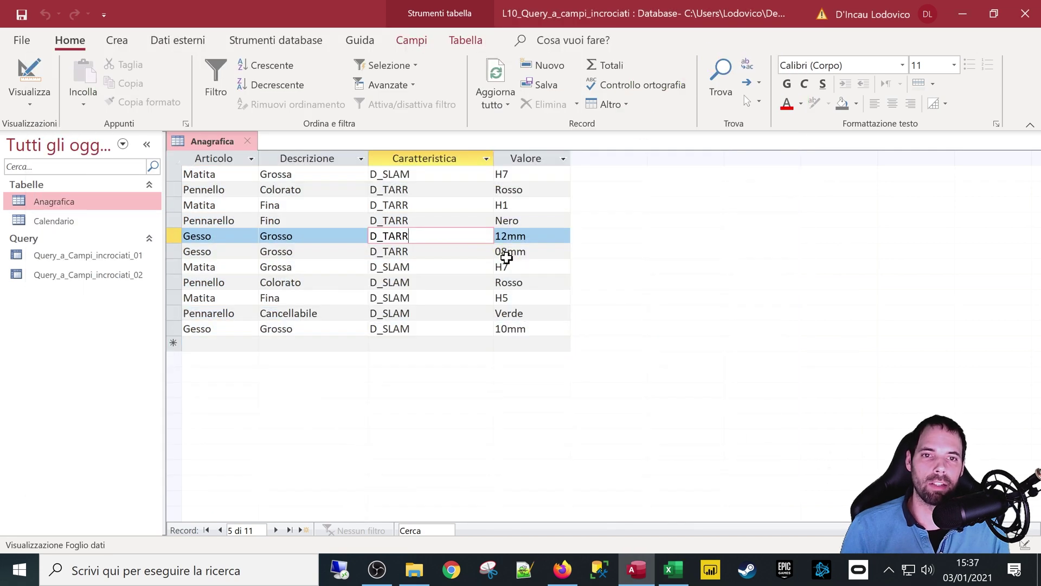
left_click(502, 251)
left_click(399, 267)
left_click(402, 296)
left_click(423, 233)
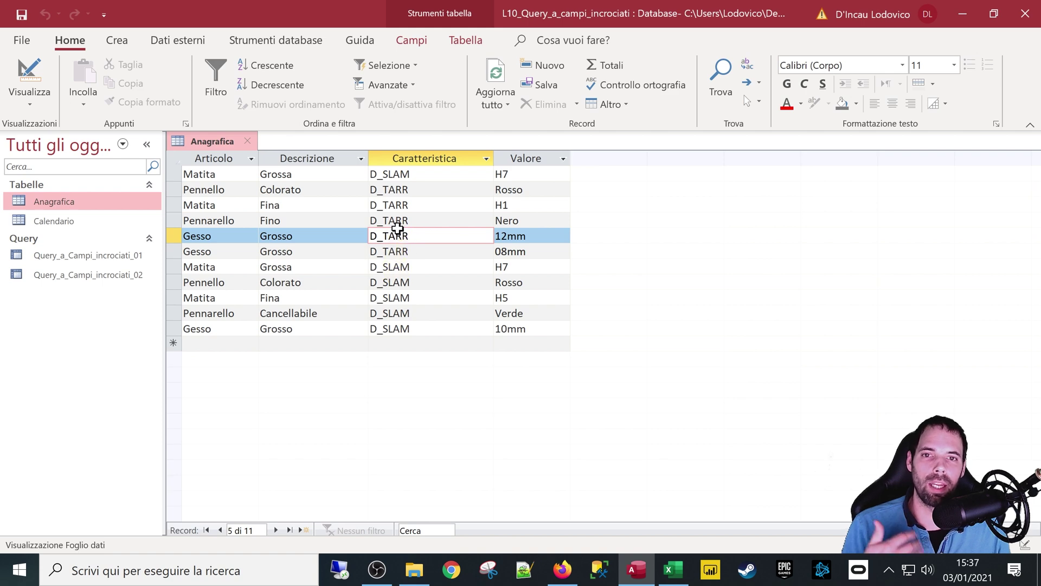
left_click(396, 158)
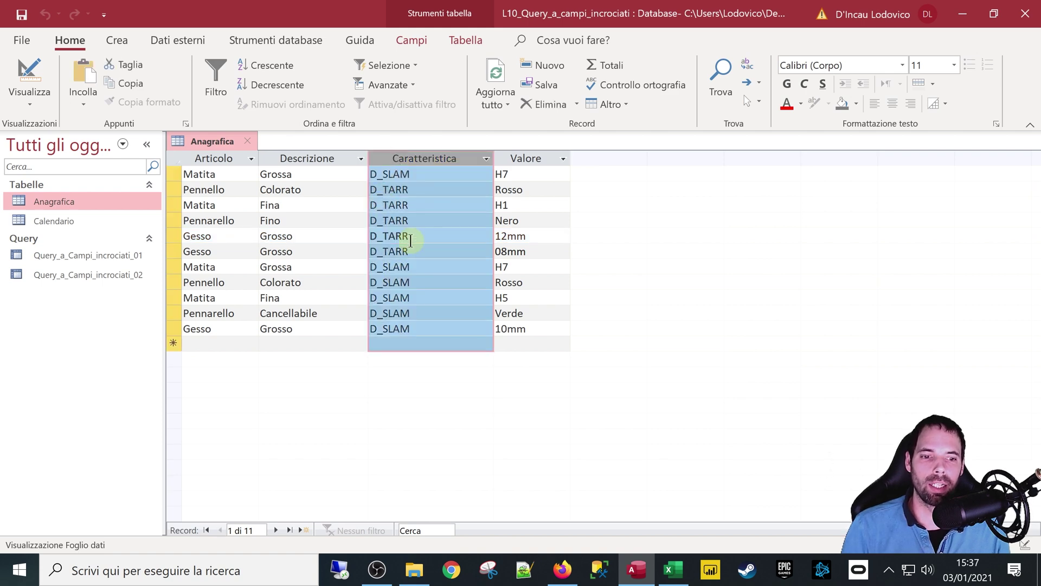
Switch to Excel, move the Valore field from Valori to Righe after Caratteristica, and remove the Caratteristica subtotals
left_click(673, 570)
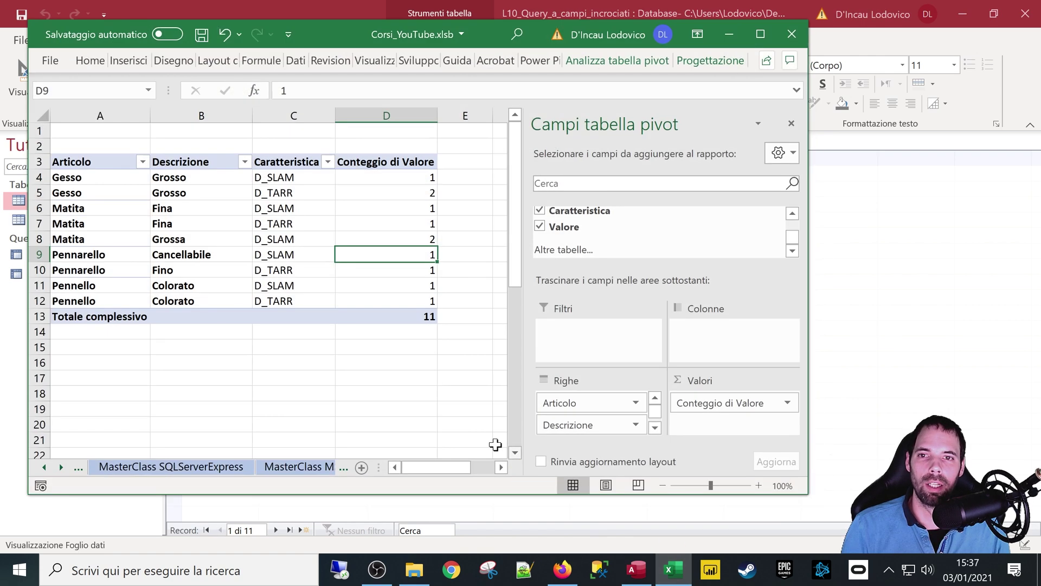
left_click(285, 215)
left_click_drag(721, 404, 586, 434)
right_click(292, 197)
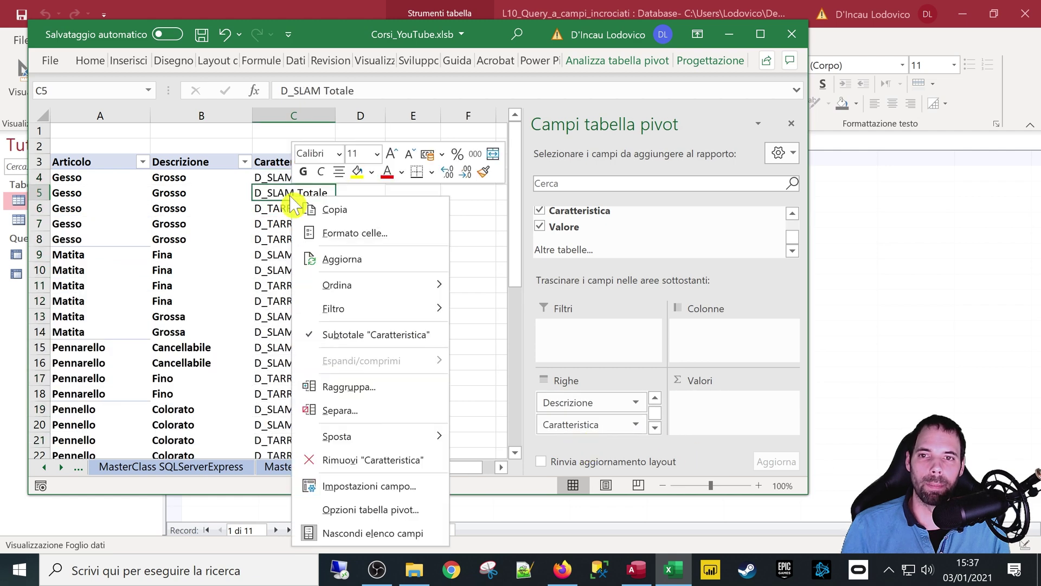
left_click(365, 338)
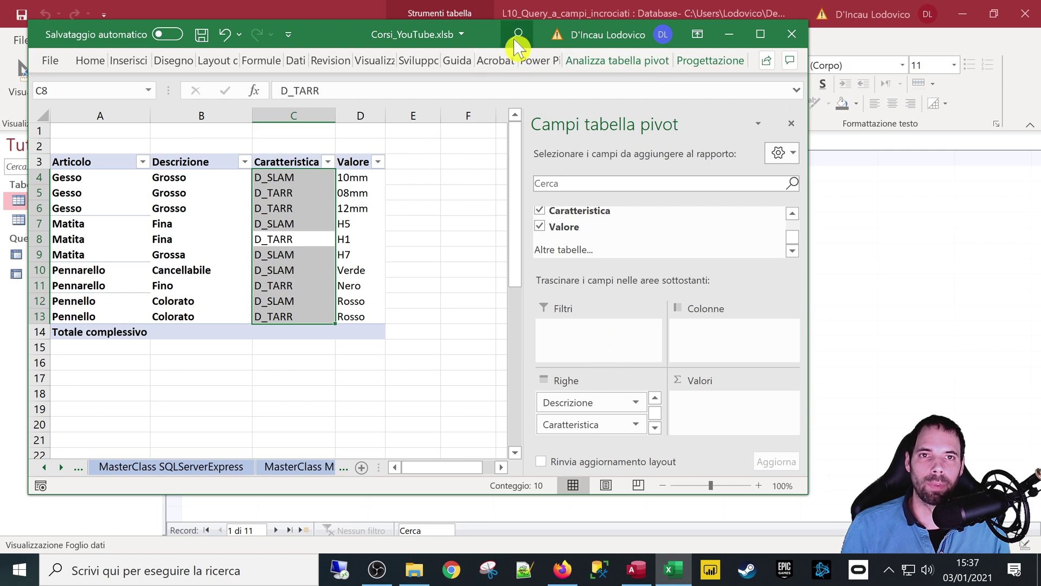
Maximize the workbook window and insert slicers for the pivot table's Caratteristica and Valore fields
left_click(467, 35)
double_click(336, 35)
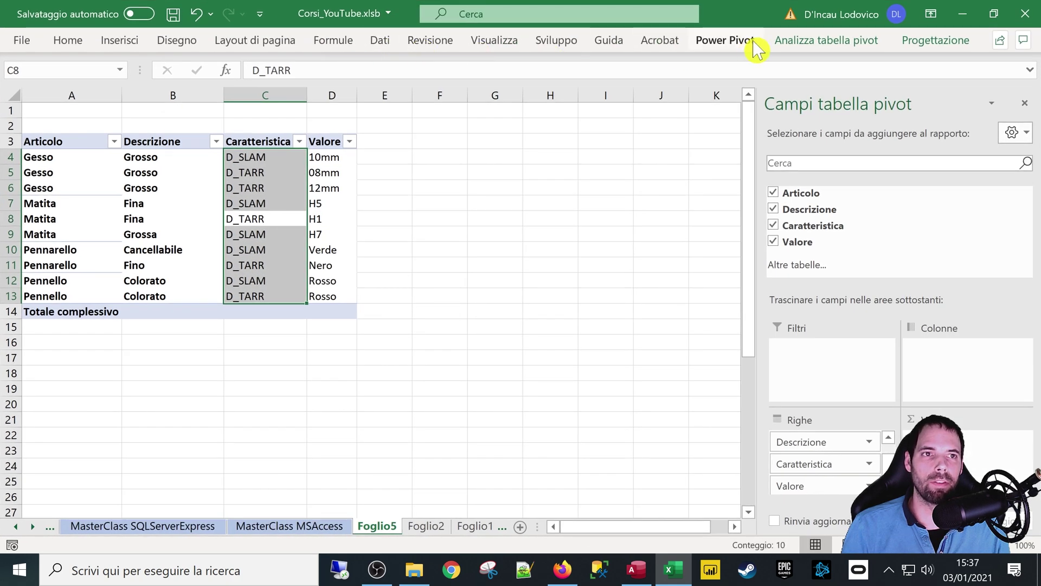
left_click(789, 41)
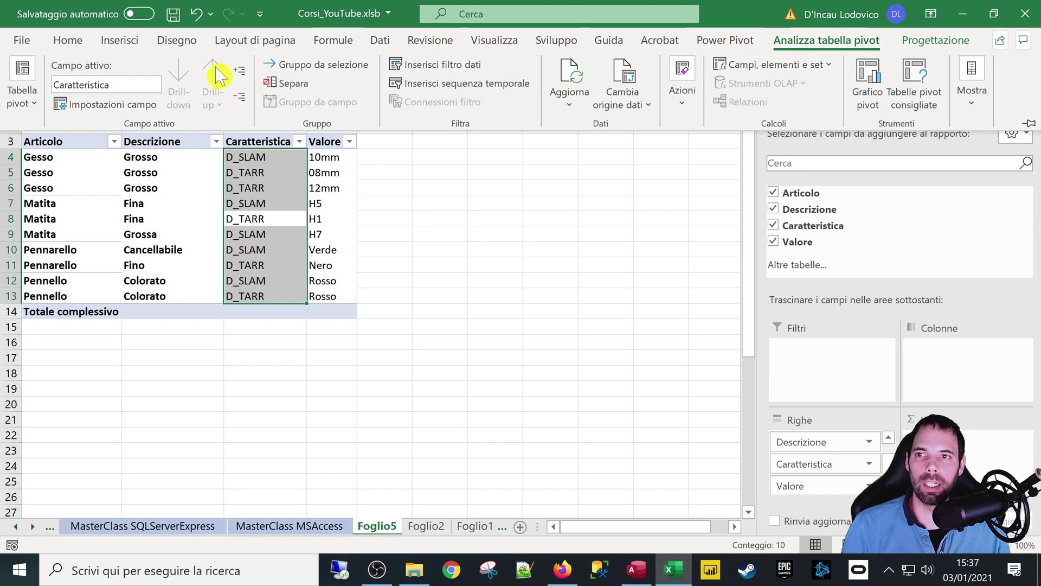
left_click(428, 65)
left_click(286, 127)
left_click(286, 144)
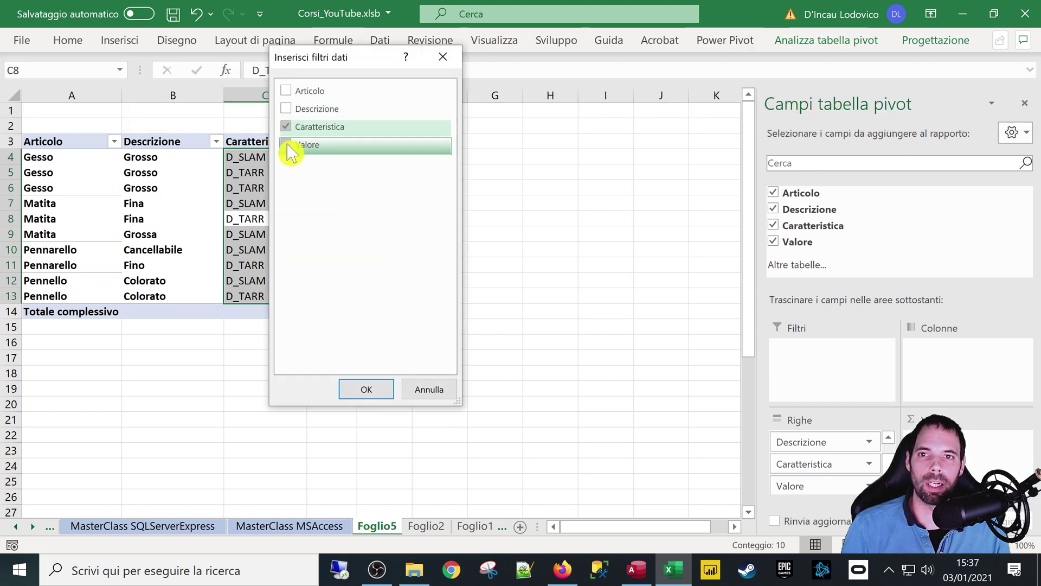
left_click(385, 391)
Place the Valore slicer beside the pivot table and the Caratteristica slicer beneath it
left_click_drag(379, 243, 521, 171)
left_click_drag(339, 196, 301, 343)
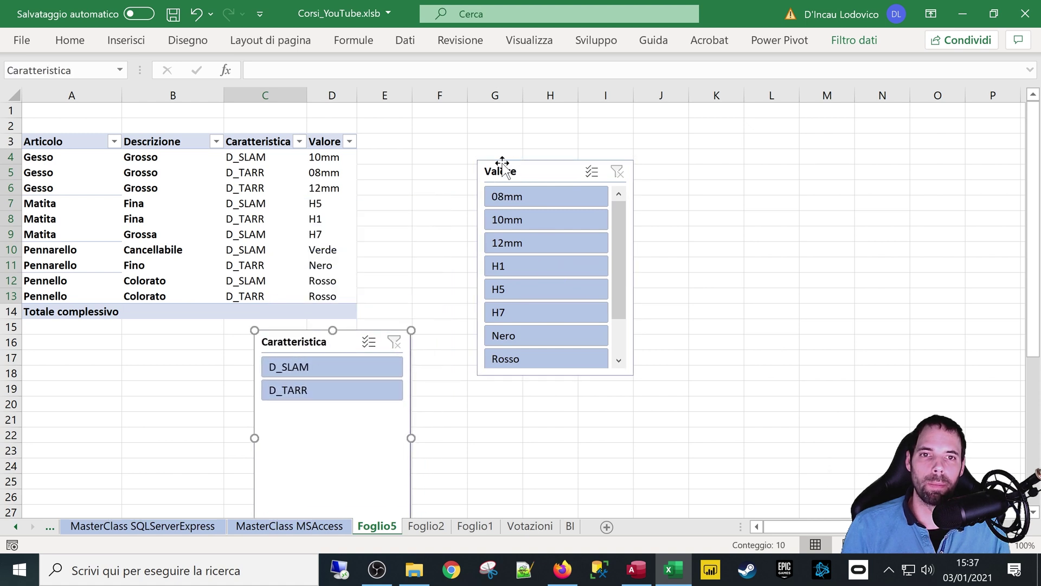
left_click_drag(499, 168, 491, 160)
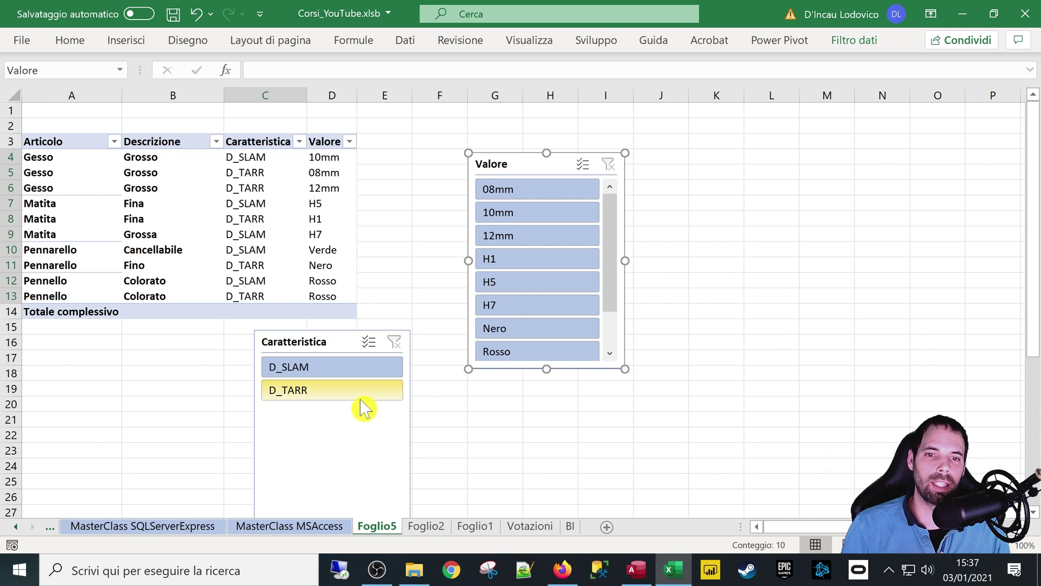
mouse_move(613, 255)
left_mouse_down()
mouse_move(616, 291)
mouse_move(613, 256)
left_mouse_up()
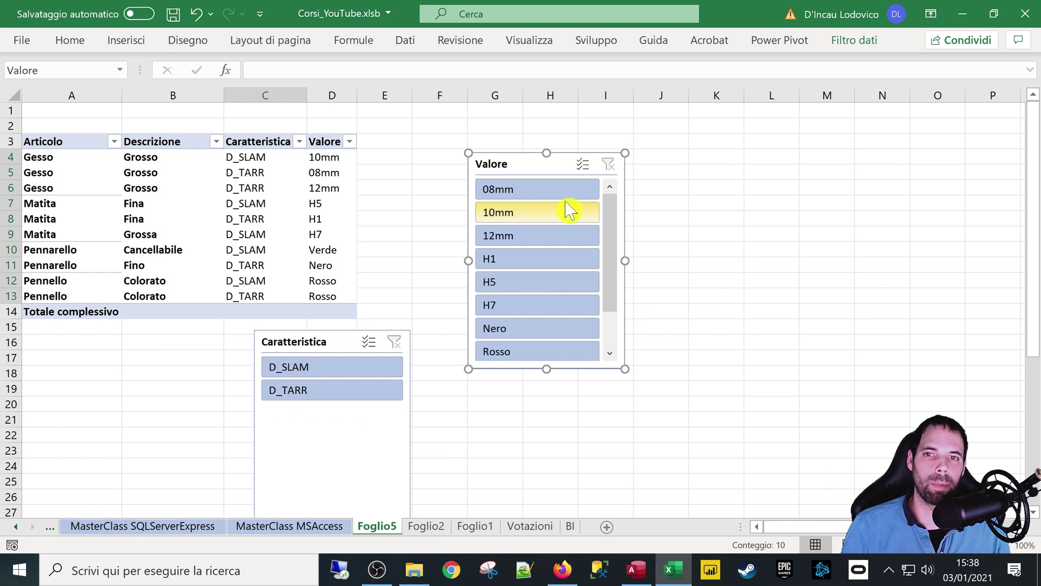
left_click_drag(509, 163, 514, 181)
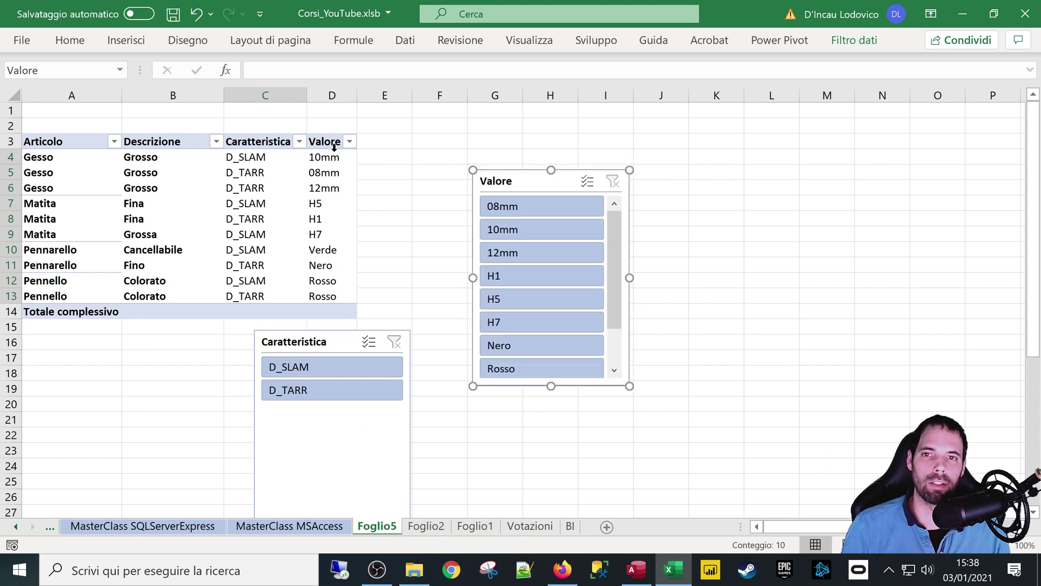
left_click_drag(618, 271, 616, 238)
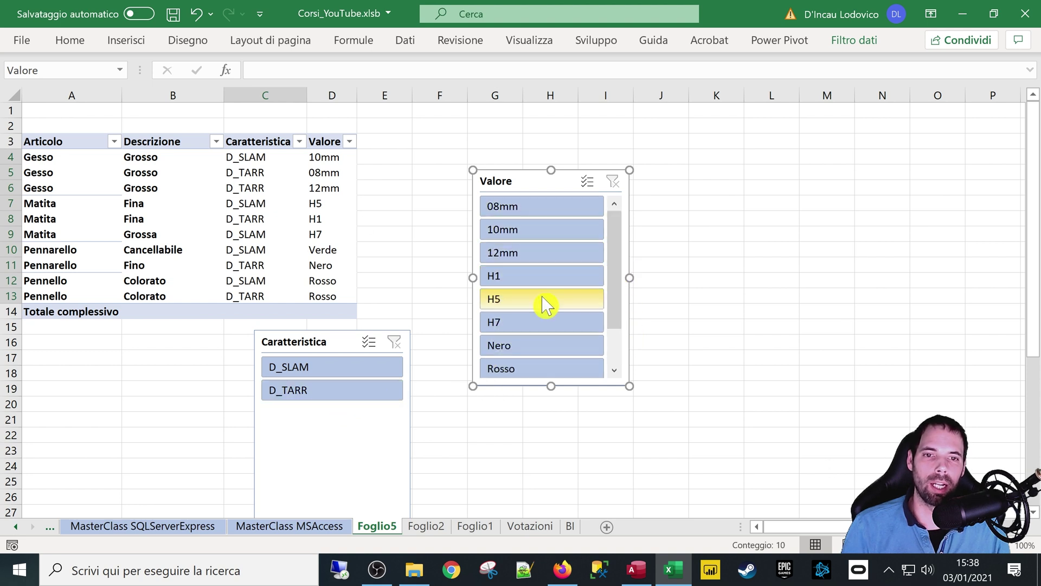
Filter the pivot table with the Valore slicer by H1, 12mm and 10mm in turn
left_click(521, 276)
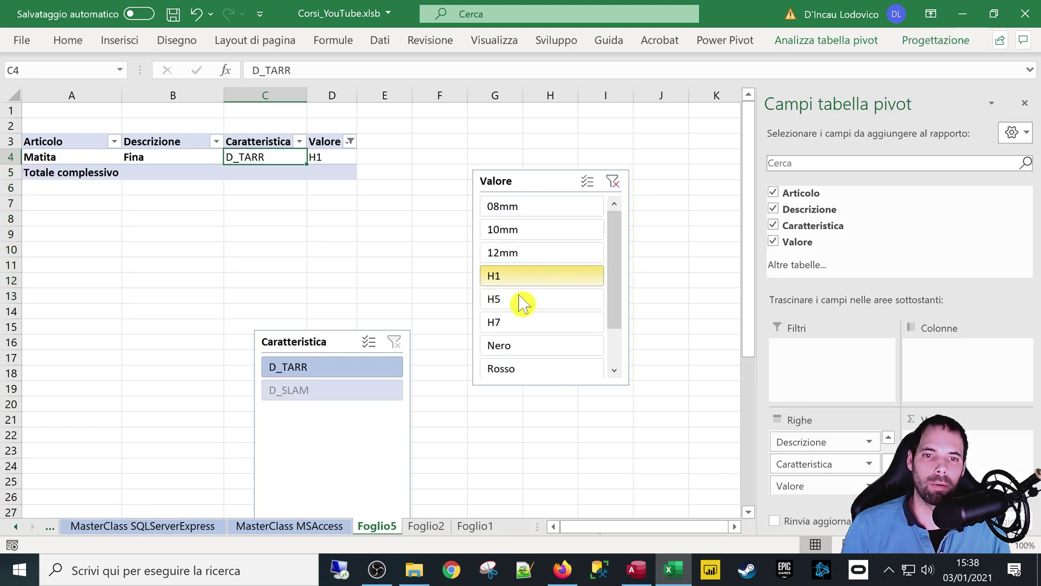
left_click(496, 256)
left_click(507, 229)
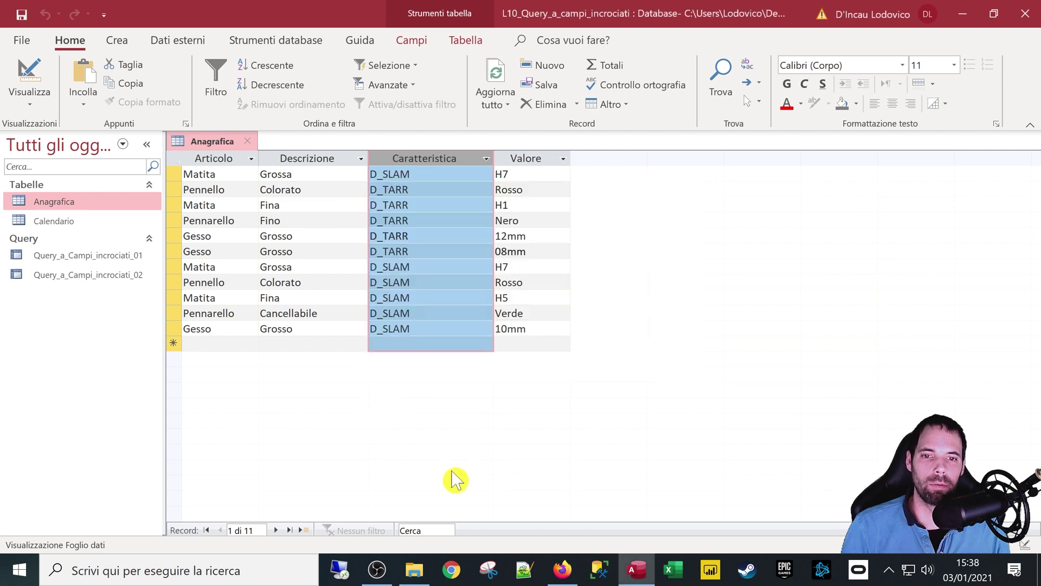
Switch to Access and examine the D_TARR and D_SLAM entries in the Anagrafica table's Caratteristica column
left_click(406, 251)
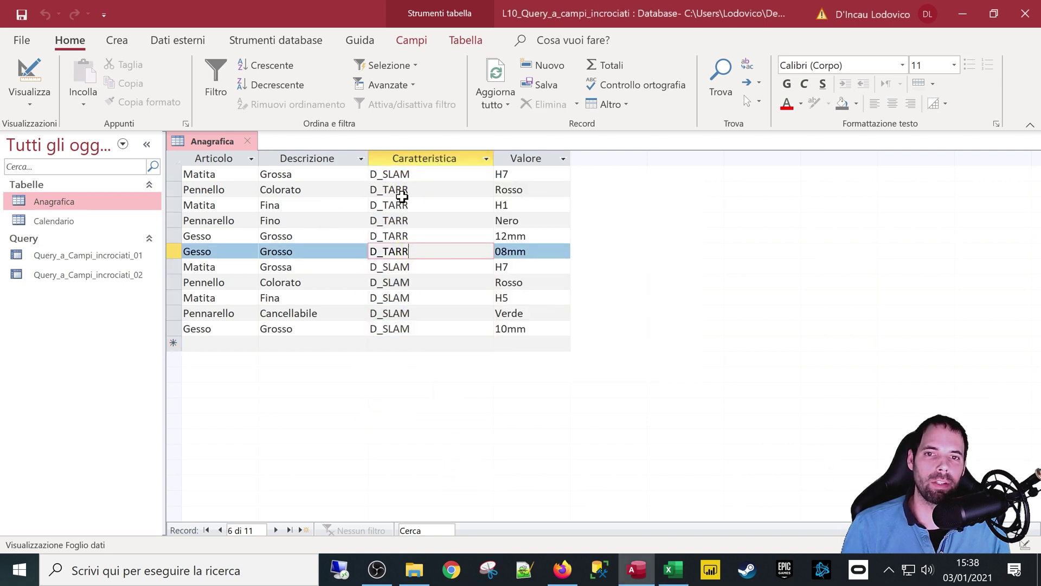
double_click(423, 185)
double_click(442, 295)
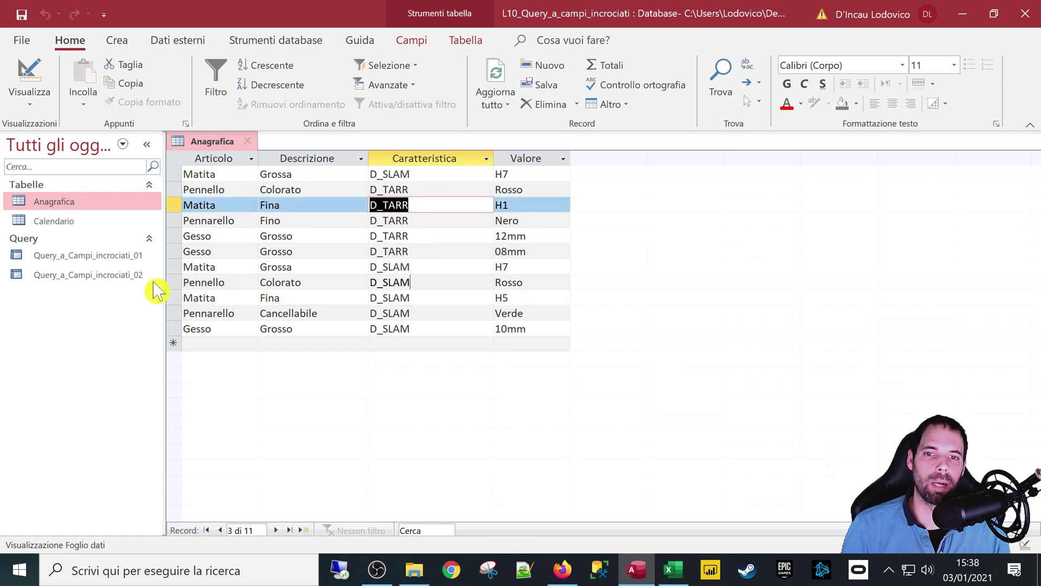
double_click(402, 282)
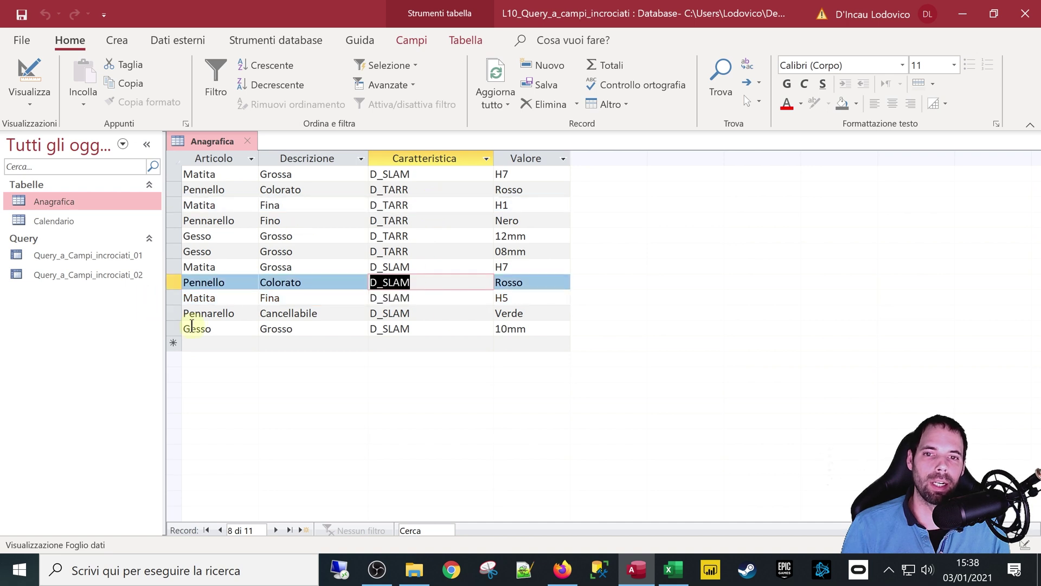
Open Query_a_Campi_incrociati_02 in design view and enlarge the Anagrafica field list
left_click(93, 277)
right_click(101, 280)
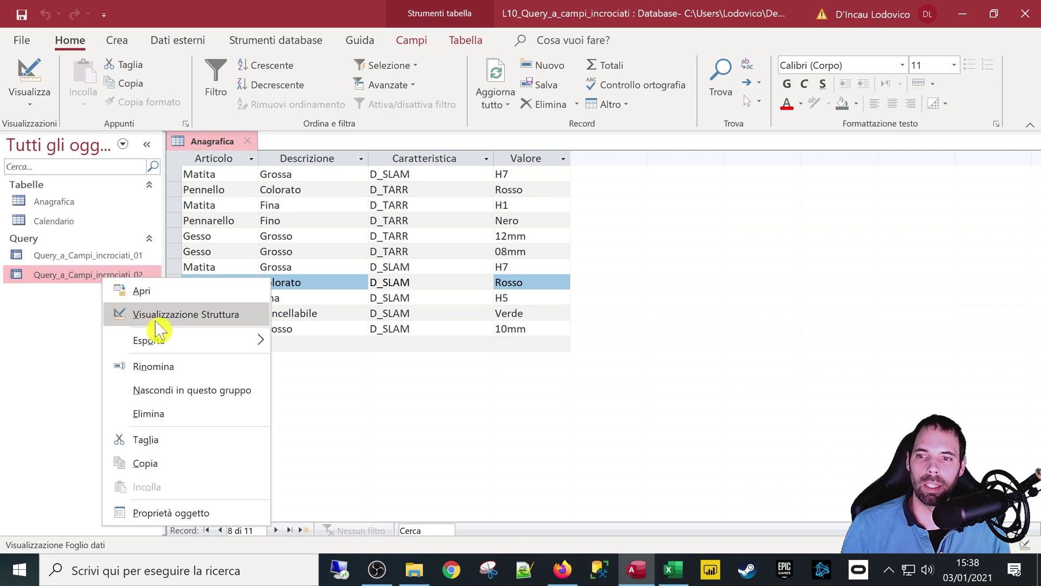
left_click(145, 313)
left_click_drag(249, 230, 388, 342)
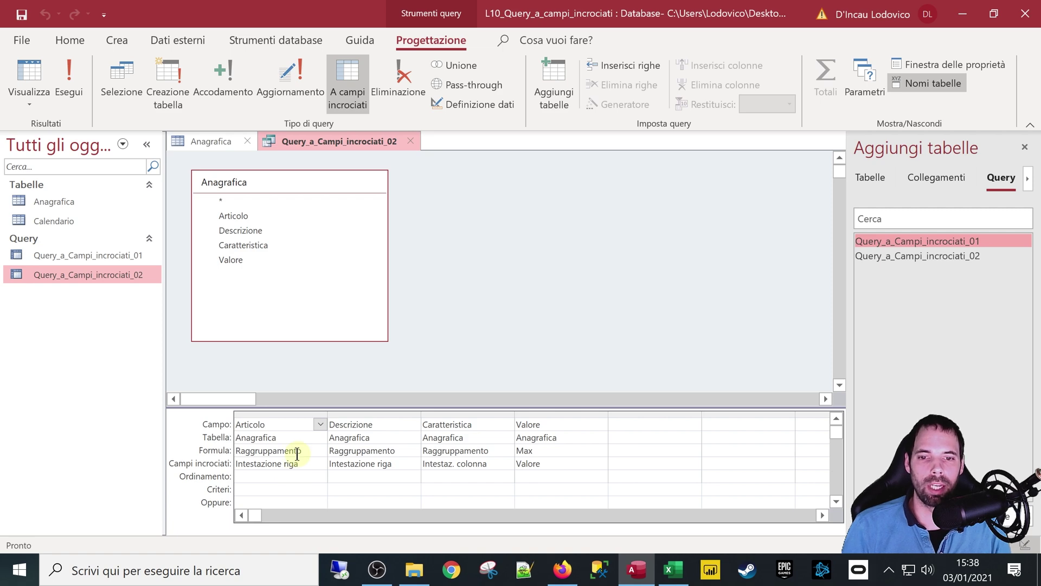
Examine the crosstab roles assigned to Articolo, Descrizione, Caratteristica and Valore in the query's design grid
left_click(283, 421)
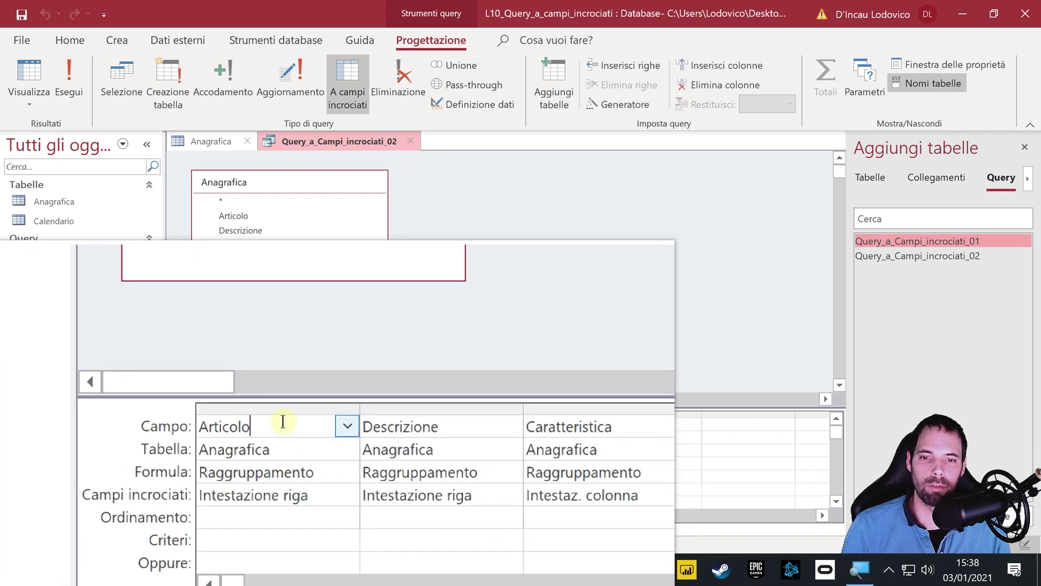
left_click(385, 421)
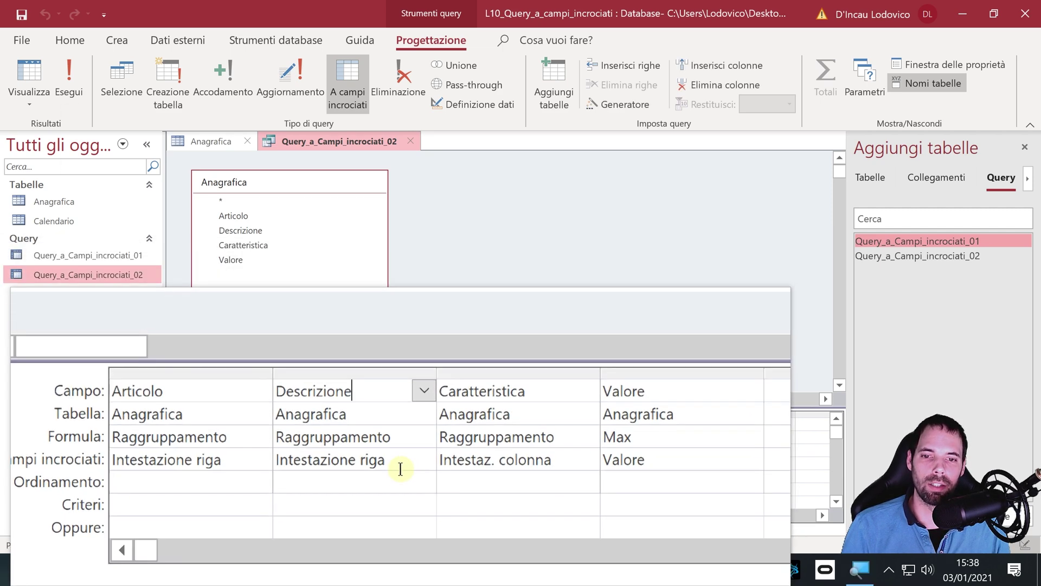
left_click(400, 467)
double_click(521, 390)
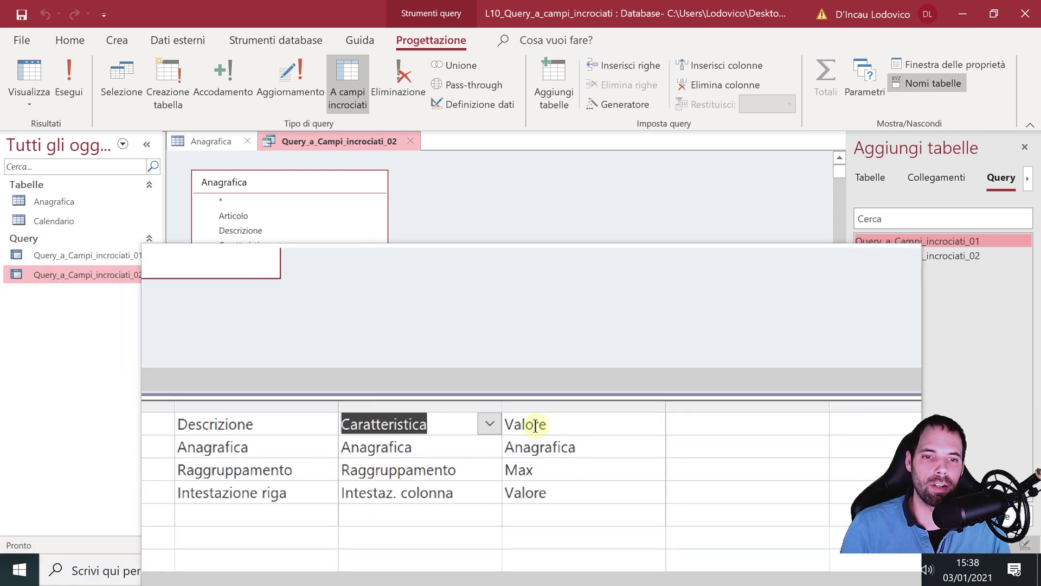
double_click(535, 425)
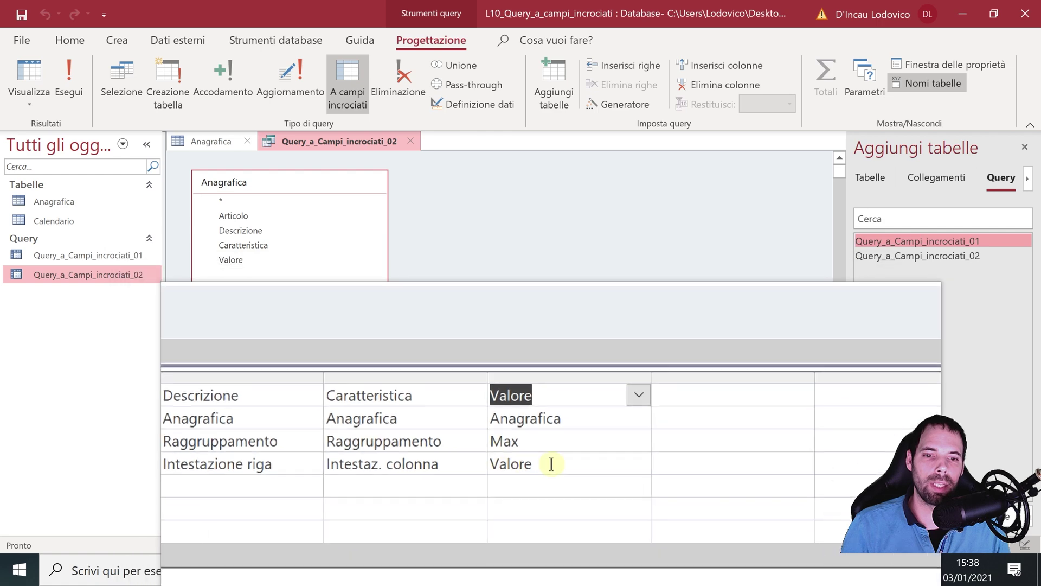
double_click(551, 464)
Set the Valore field's Formula to Raggruppamento and try to display the crosstab query's results
left_click(575, 442)
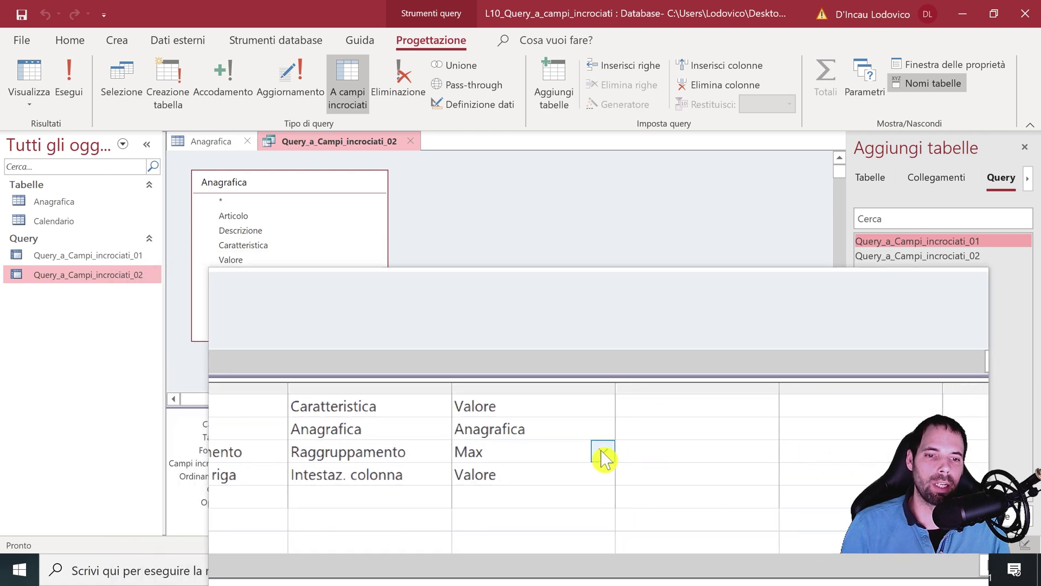
left_click(603, 456)
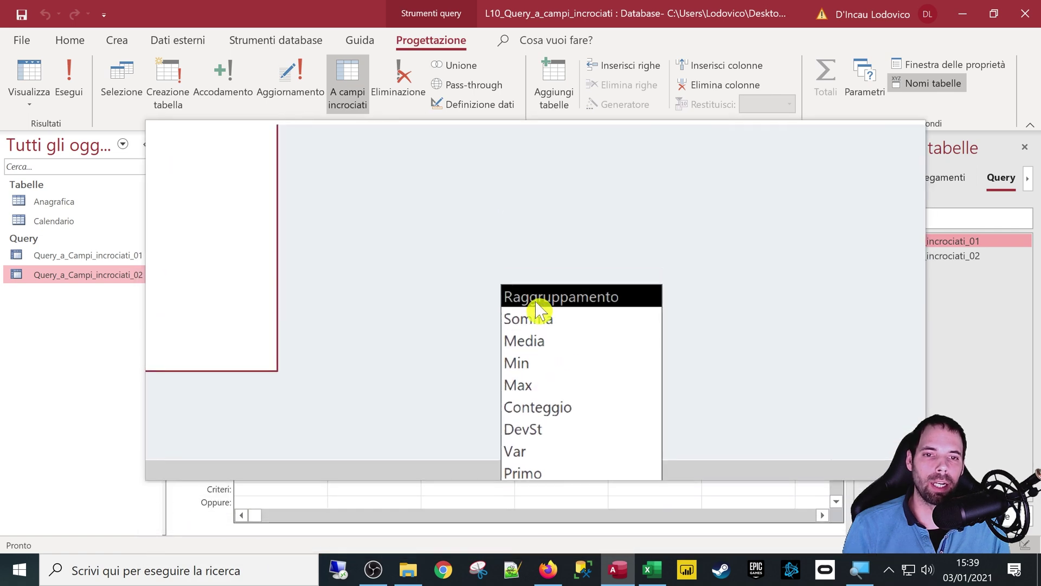
left_click(532, 461)
key("super+Escape")
left_click(38, 72)
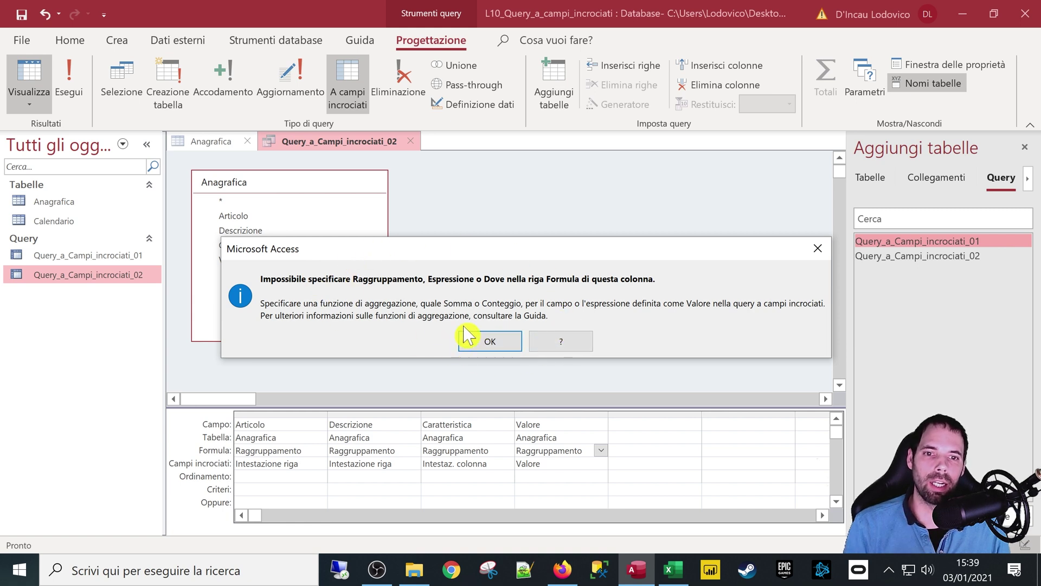
left_click(488, 347)
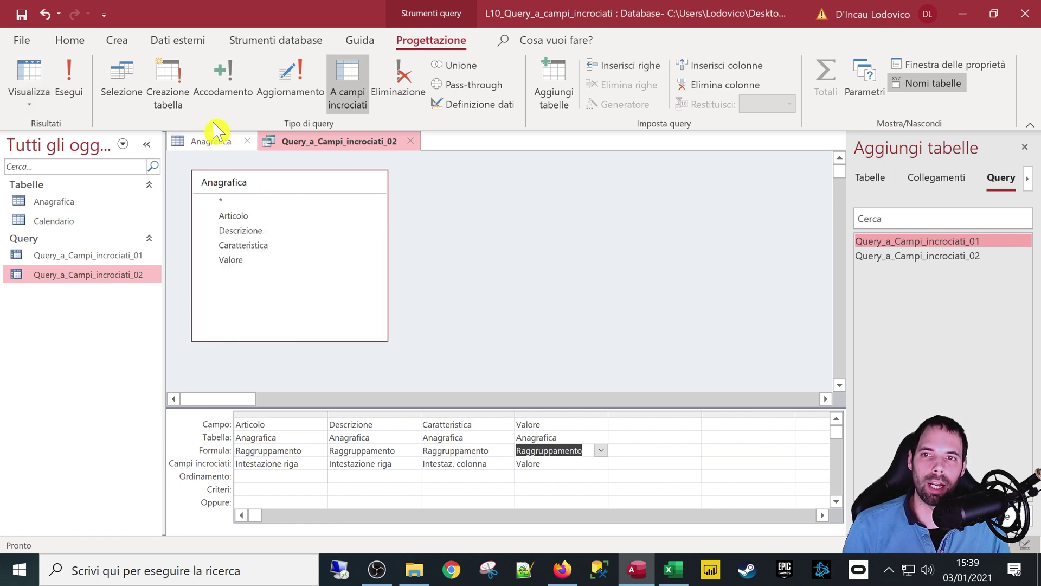
Duplicate the first Matita Grossa D_SLAM H7 record of the Anagrafica table as a new record at the end
left_click(210, 142)
left_click(171, 175)
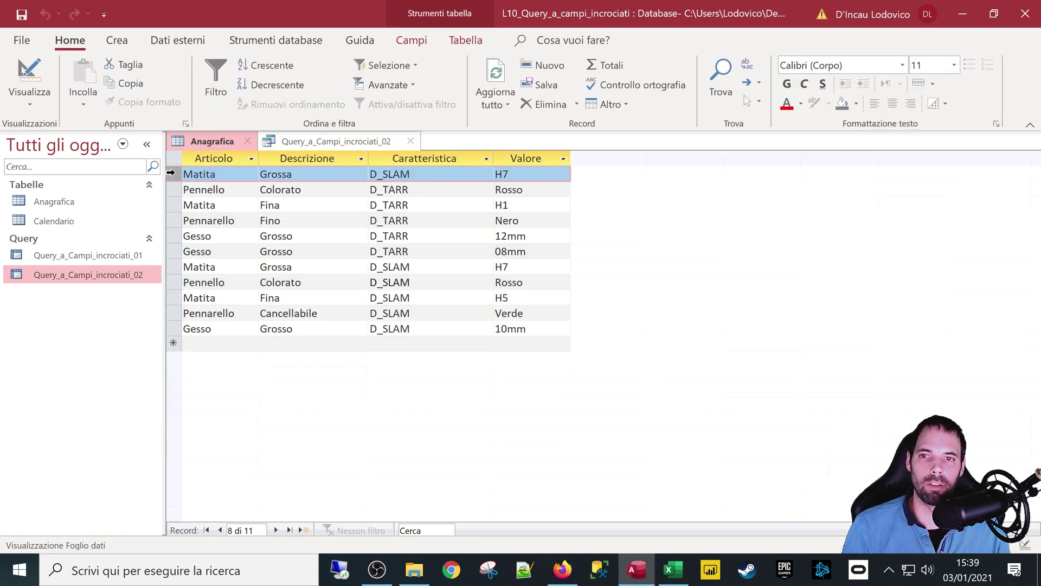
left_click(173, 343)
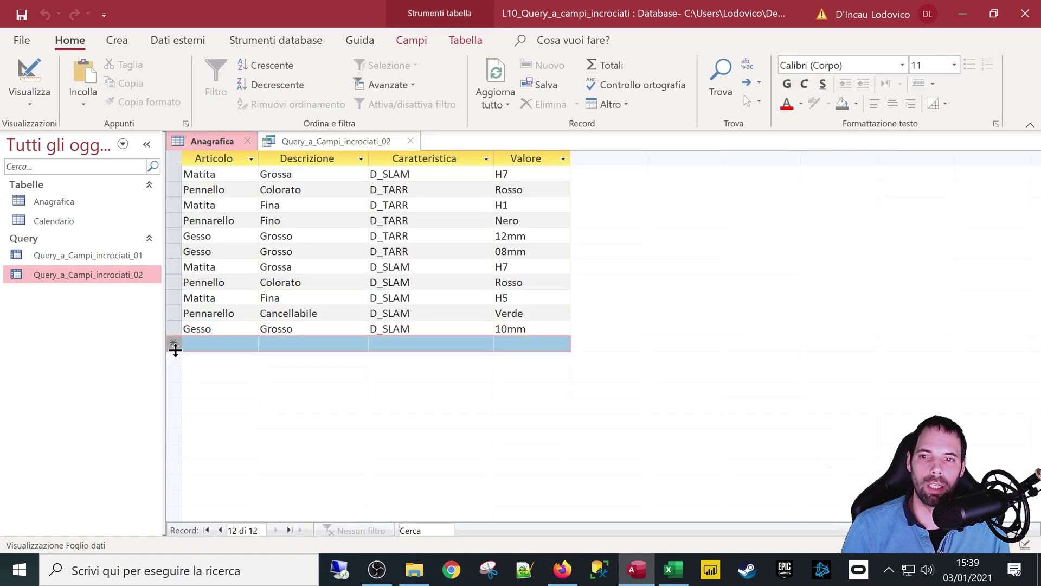
key("ctrl+v")
left_click(496, 346)
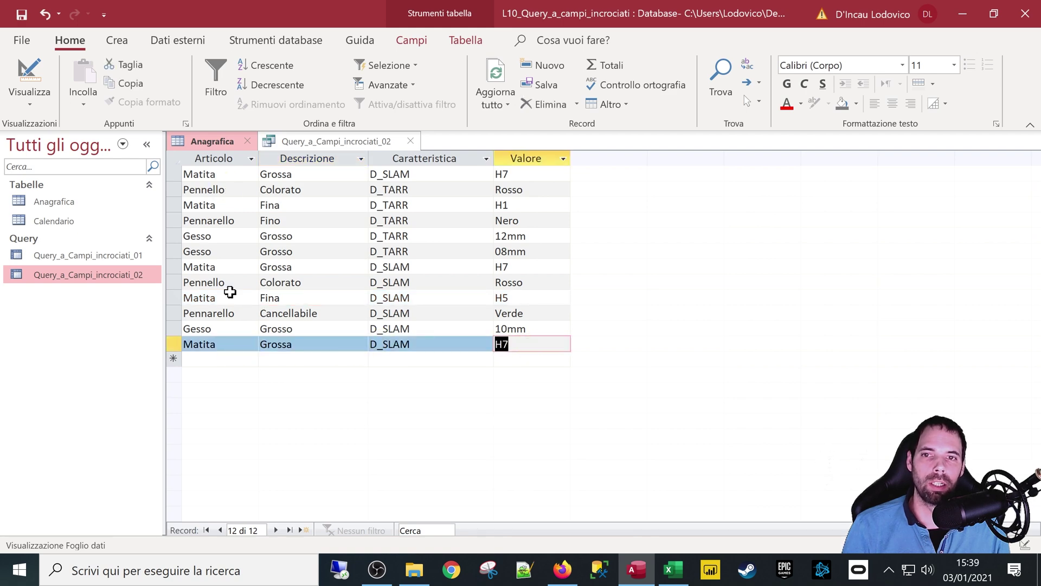
In Query_a_Campi_incrociati_02's design, set the Valore field's Formula to Max
left_click(300, 142)
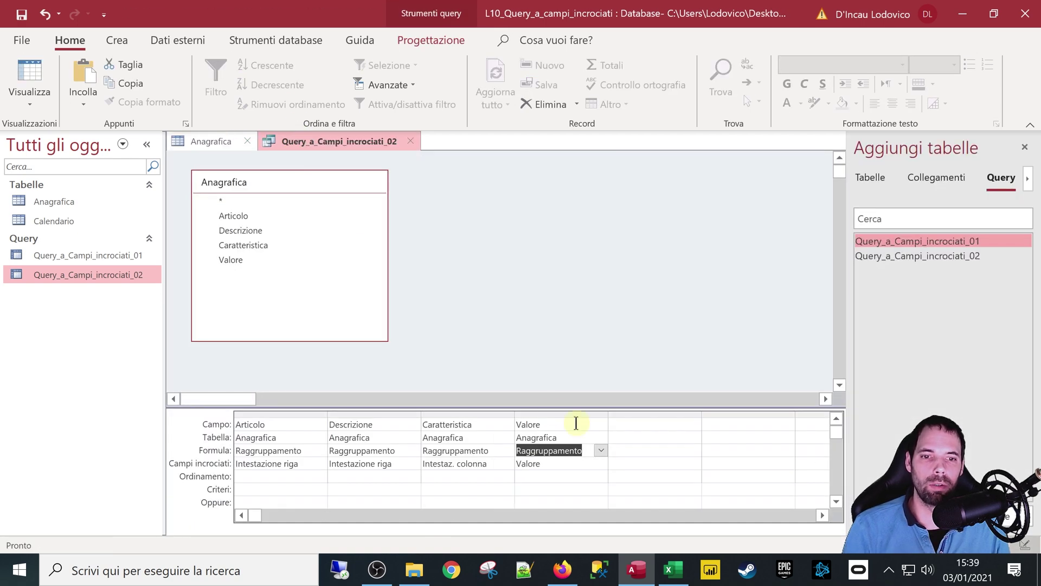
left_click(601, 451)
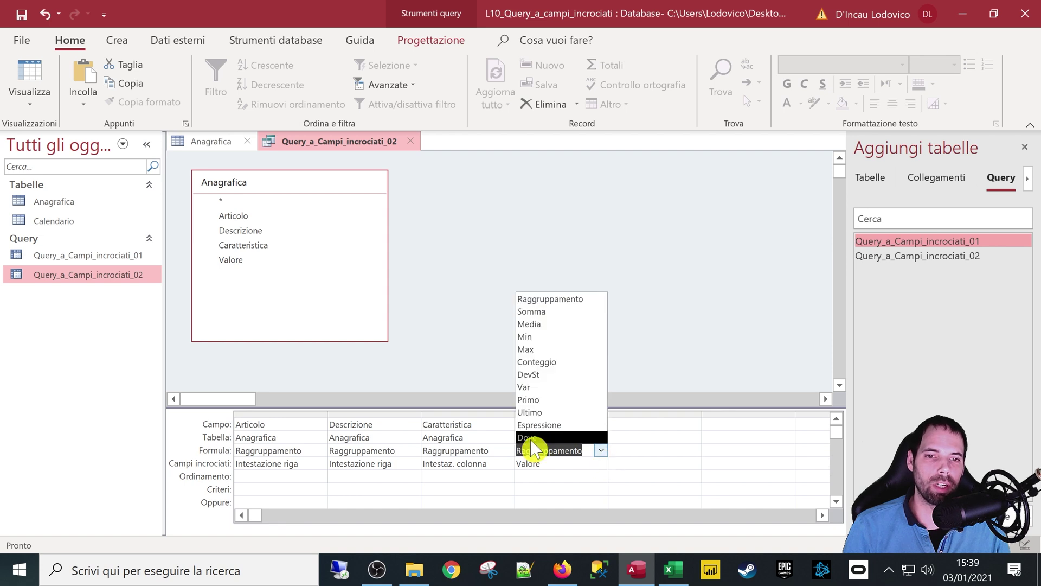
left_click(535, 350)
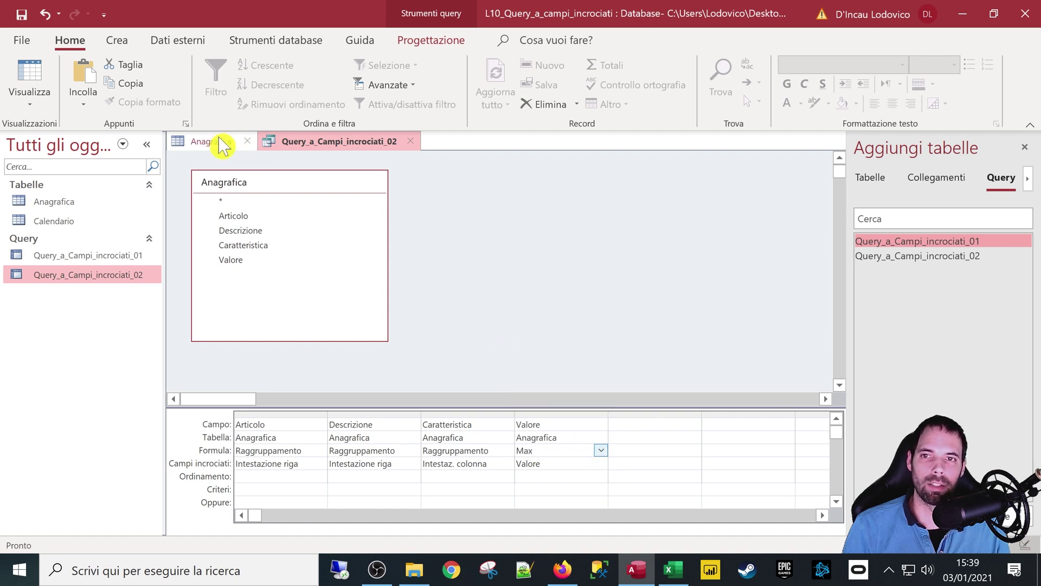
In the Anagrafica table, change the Valore of the last Matita Grossa D_SLAM record to H6
left_click(212, 142)
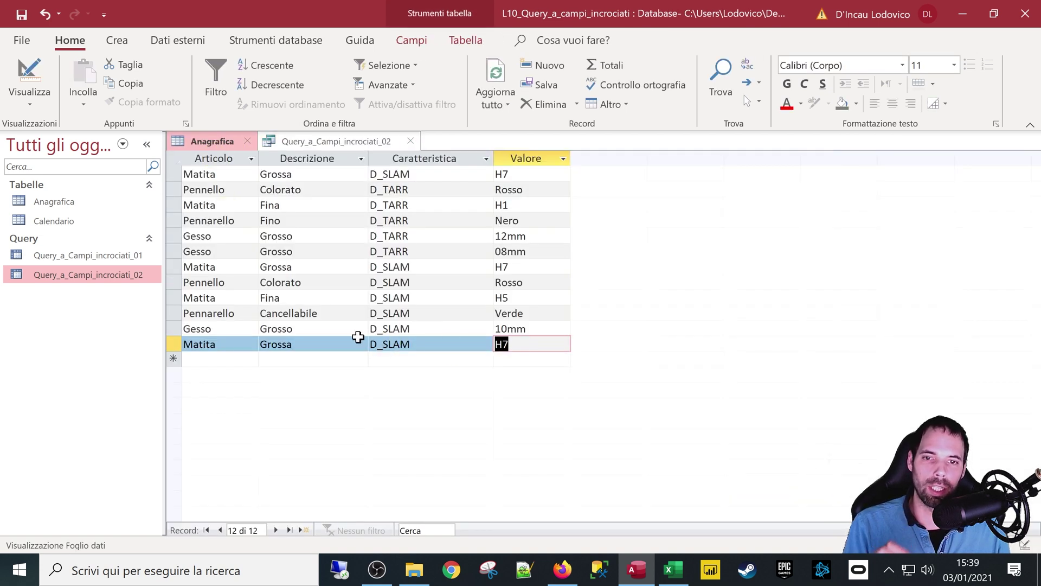
left_click(505, 174)
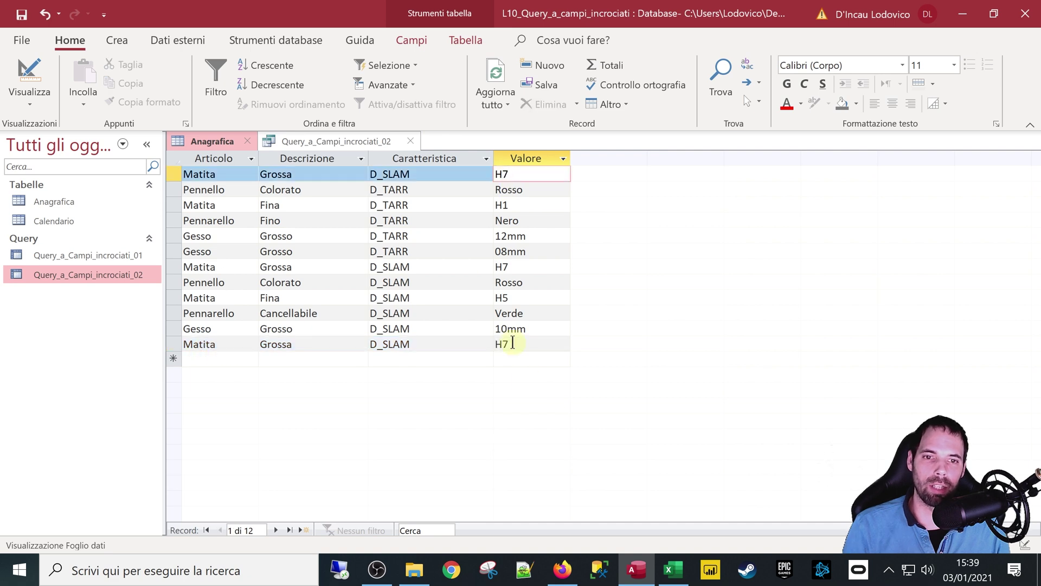
type("6")
left_click(505, 315)
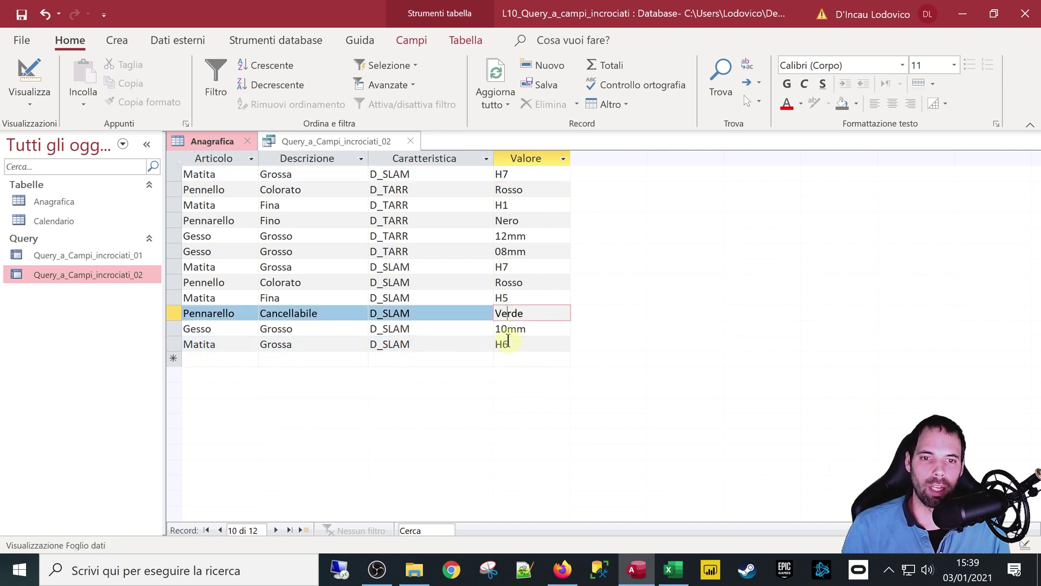
left_click(515, 347)
left_click(511, 175)
left_click(521, 350)
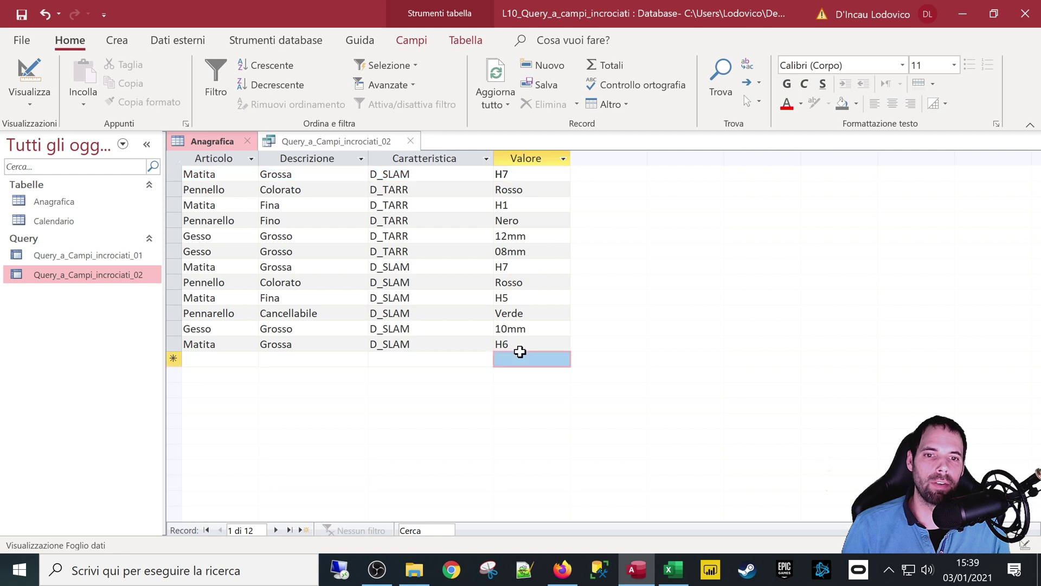
left_click(516, 346)
Examine the first record's D_SLAM characteristic and value together with the Articolo and Descrizione columns that group the crosstab rows
left_click(451, 173)
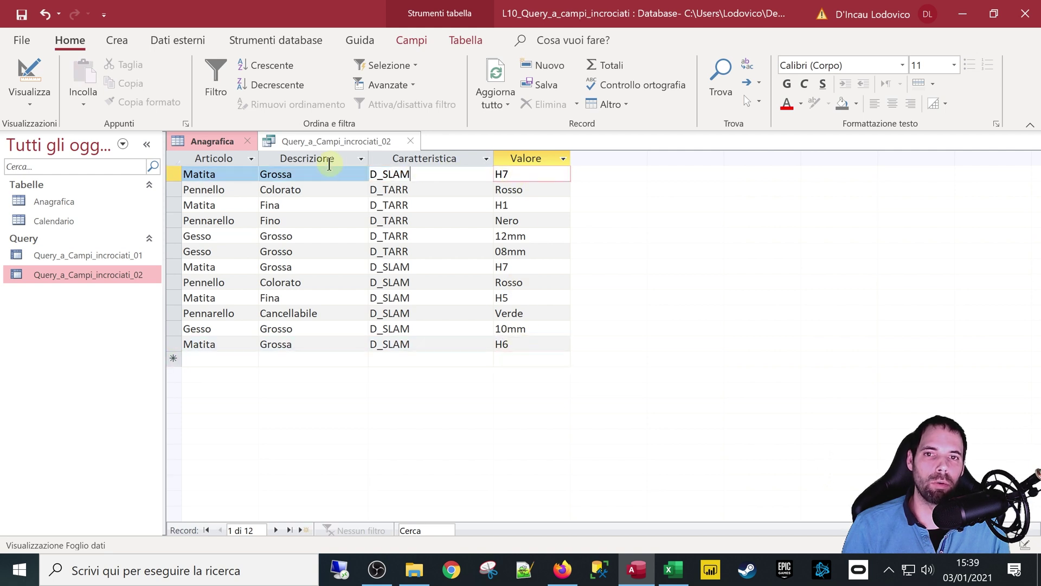
left_click(516, 172)
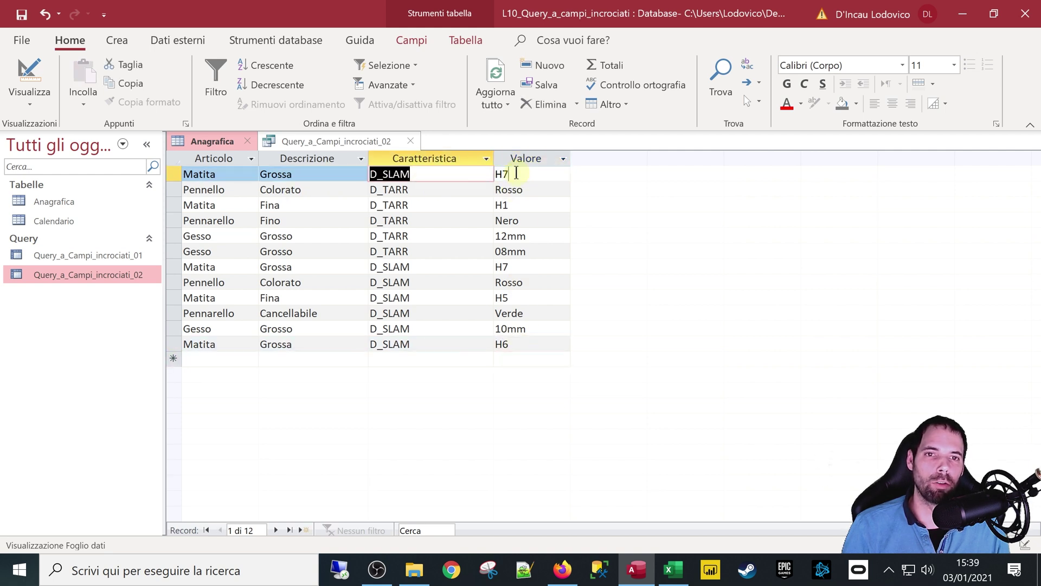
left_click(416, 172)
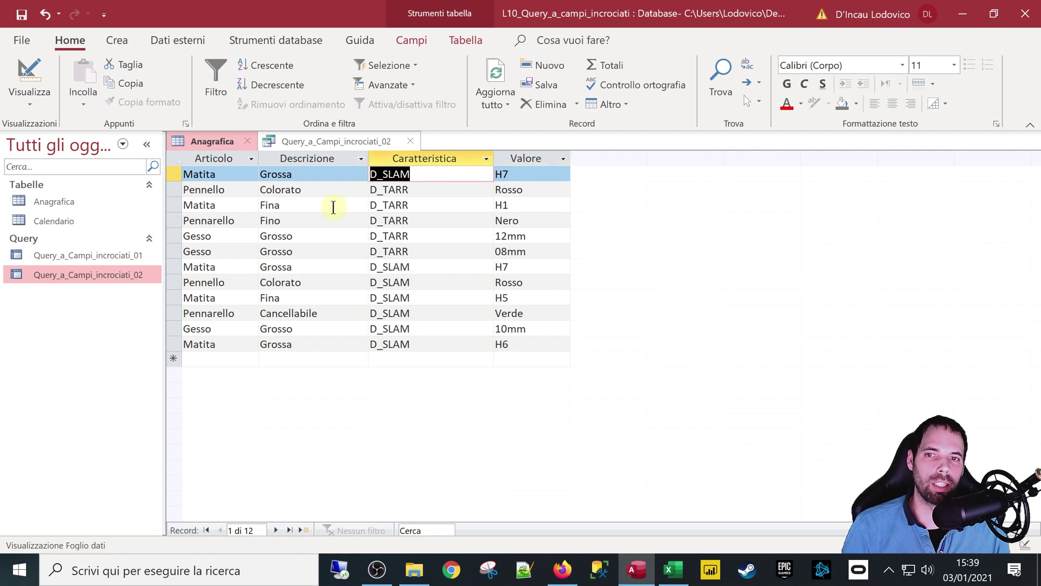
left_click(217, 158)
left_click(283, 158, "shift")
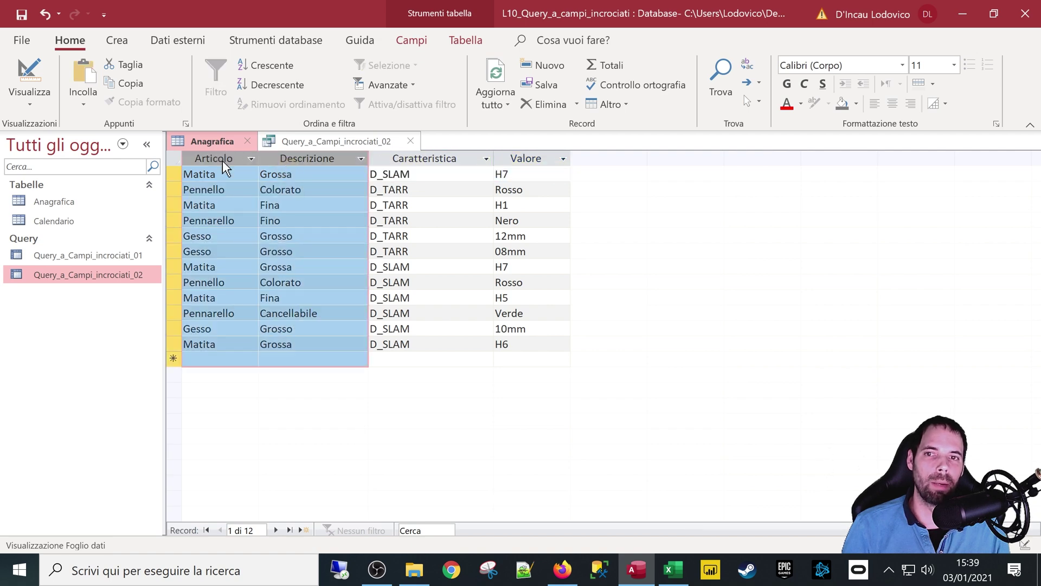
left_click(279, 174)
Display the results of Query_a_Campi_incrociati_02 and check the D_SLAM value for Matita Grossa
left_click(308, 142)
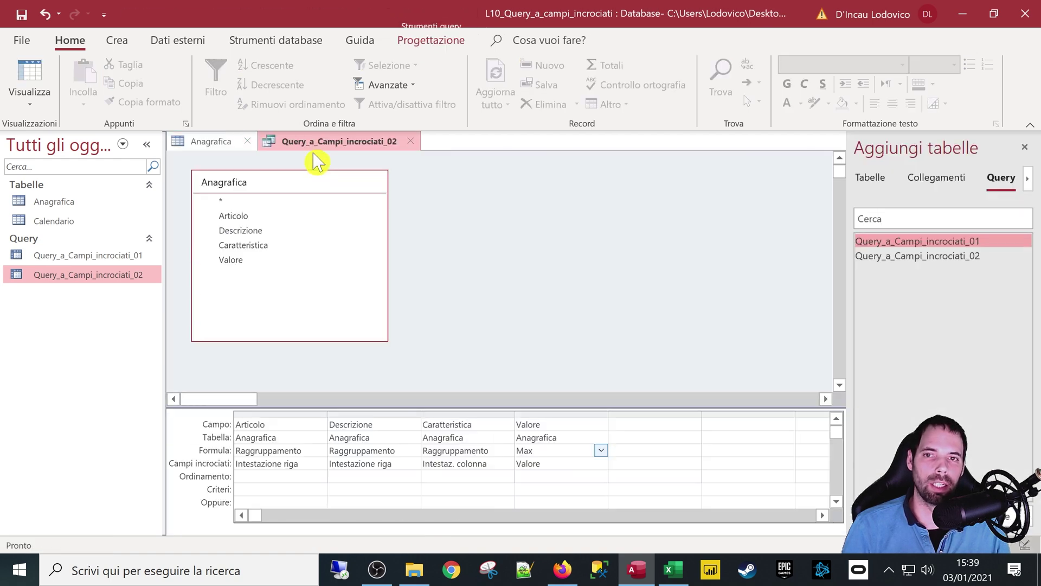
left_click(29, 76)
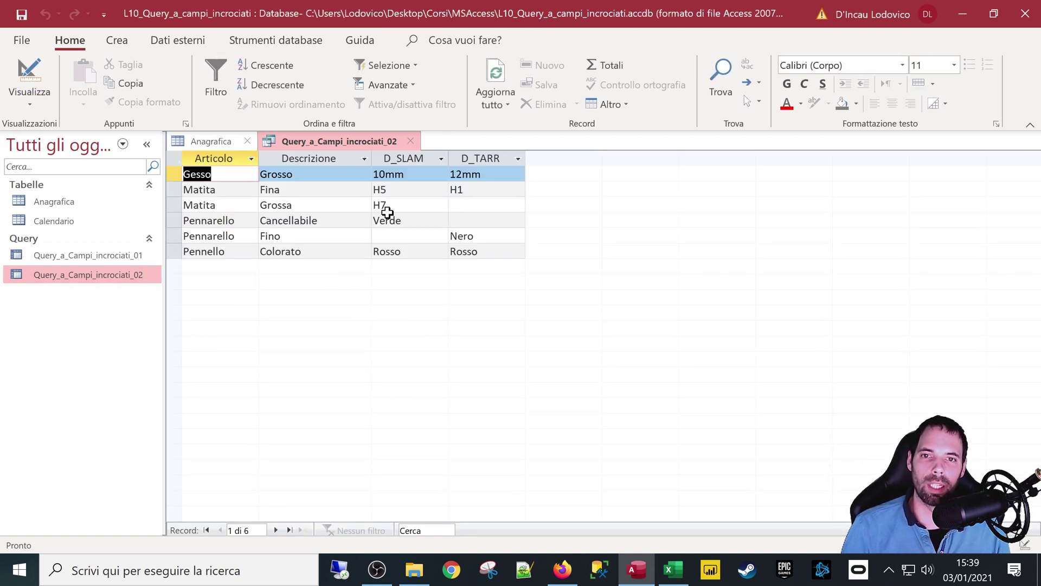
left_click(223, 211)
Change the Valore field's Formula to Min in the crosstab query and display its results
left_click(28, 74)
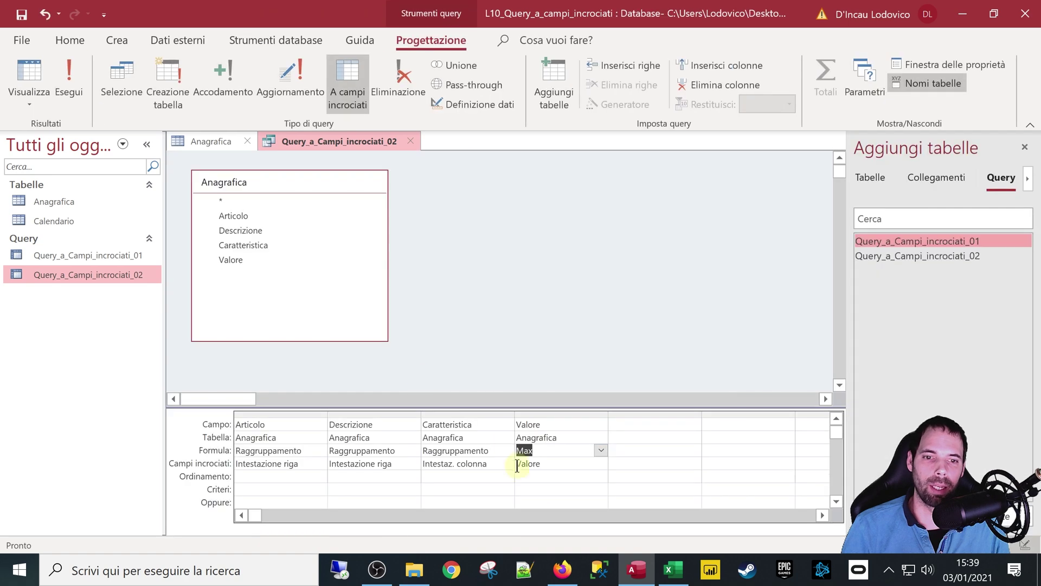
left_click(602, 451)
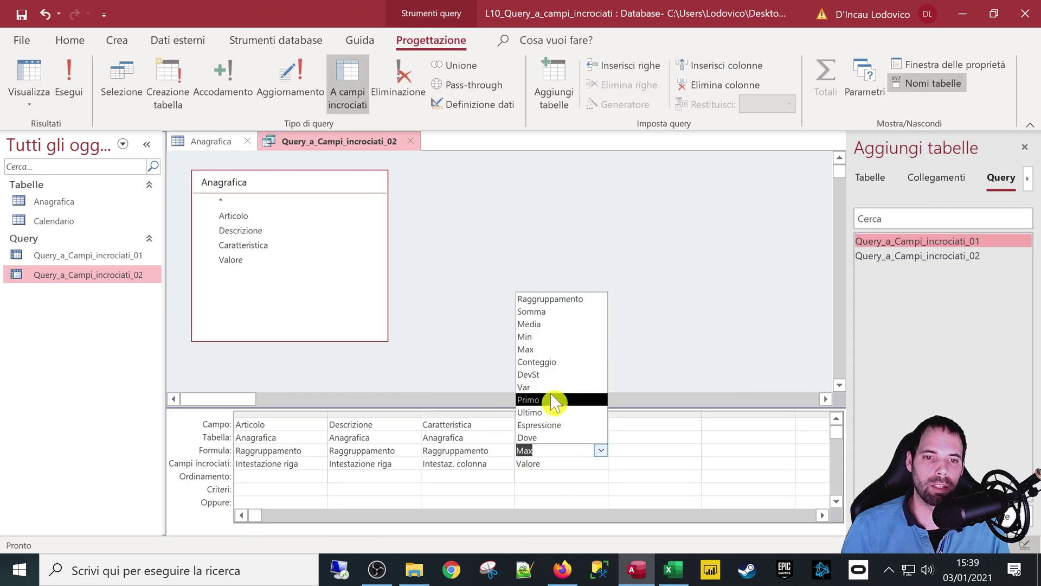
left_click(541, 339)
left_click(29, 73)
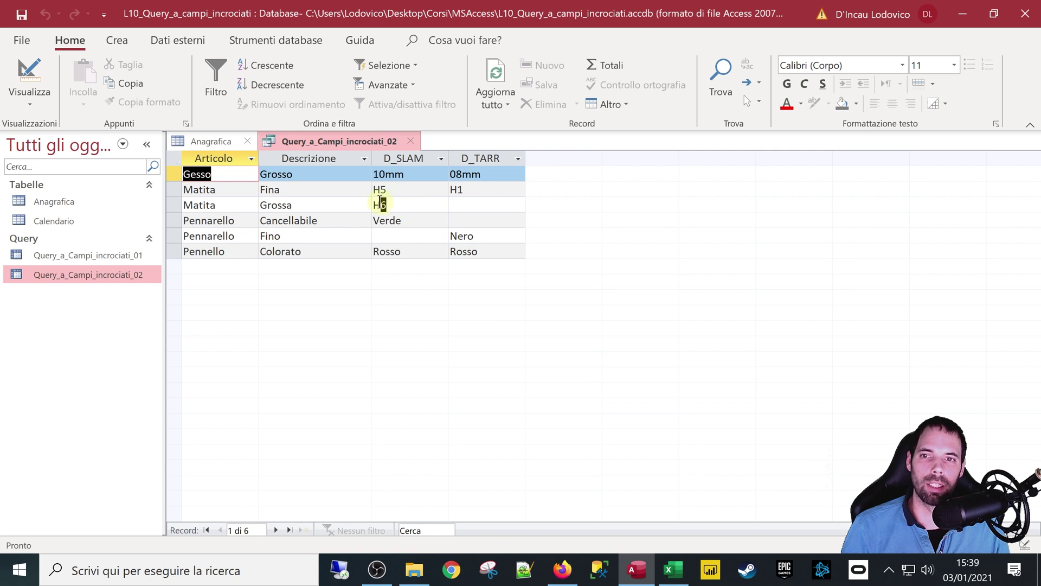
Examine the D_SLAM and D_TARR values in the crosstab results, including the Matita and Pennarello rows
left_click(380, 204)
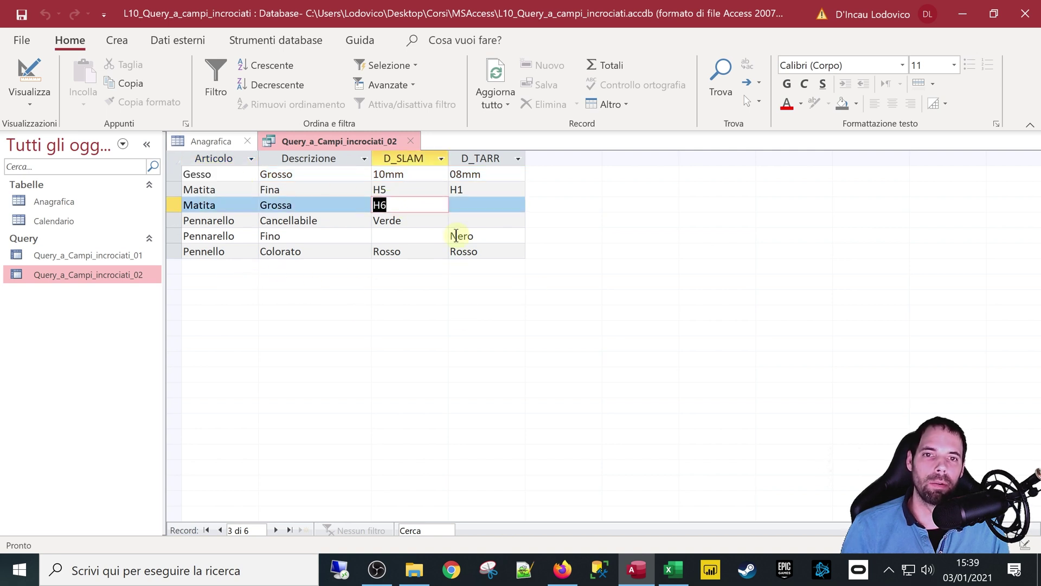
key("Down")
left_click(388, 249)
left_click(386, 205)
left_click(397, 190)
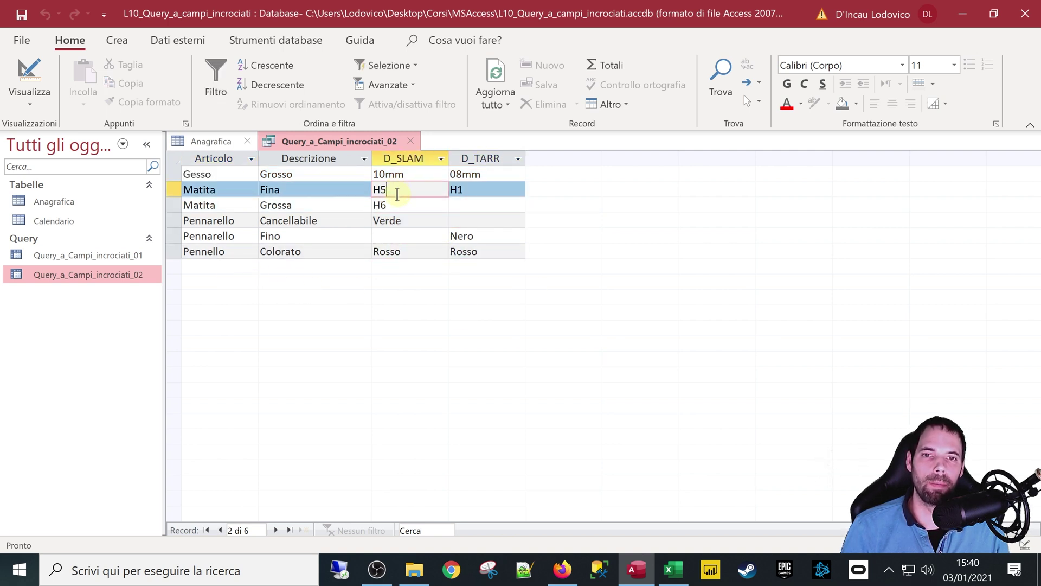
left_click(446, 223)
left_click(288, 236)
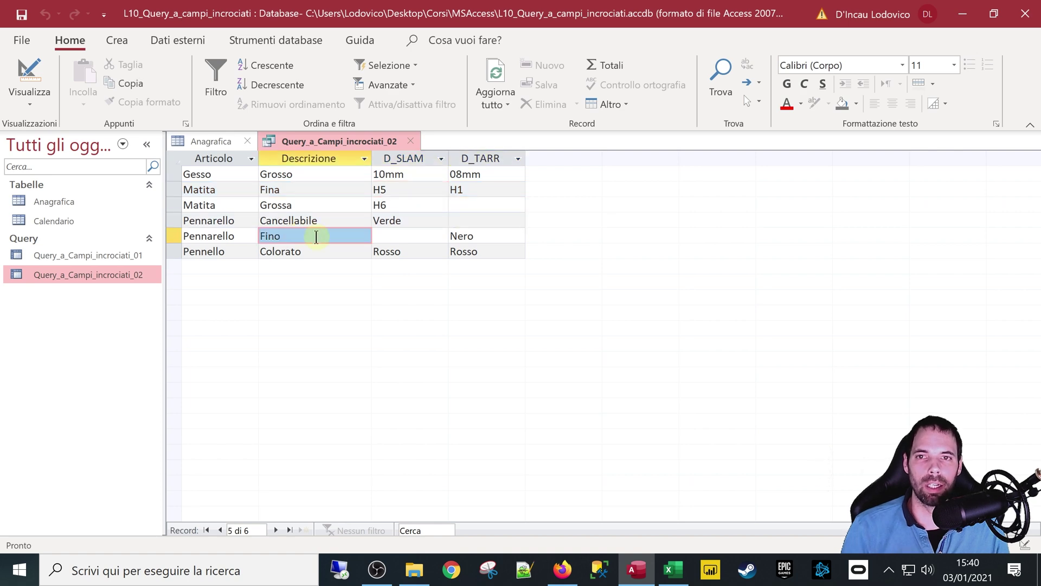
Close Query_a_Campi_incrociati_02 without saving its changes and close the Anagrafica table
left_click(416, 142)
left_click(530, 328)
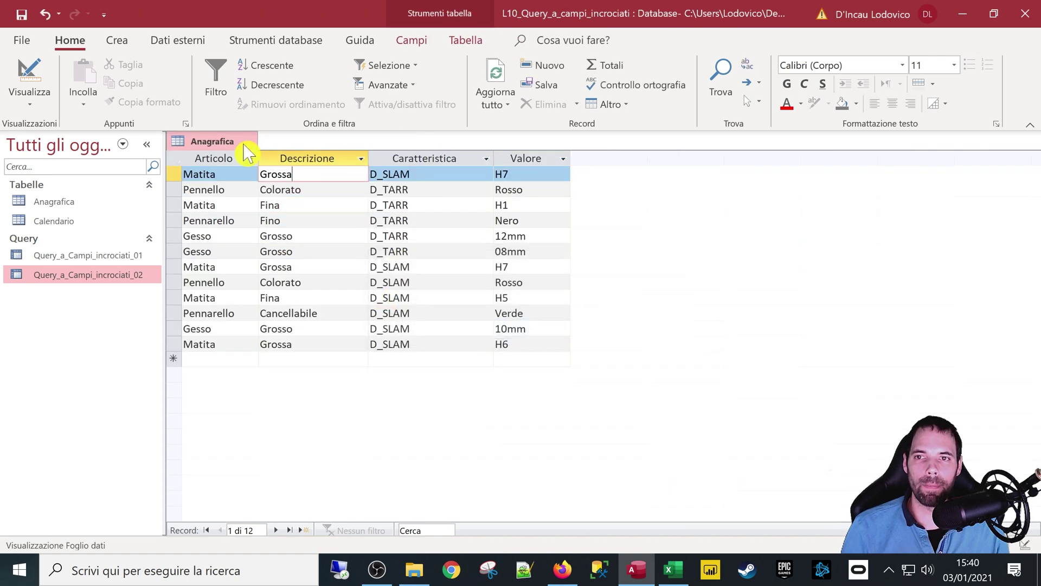
left_click(247, 142)
Reopen Query_a_Campi_incrociati_02 to check the D_TARR cell for Pennarello Cancellabile, and close it
double_click(92, 280)
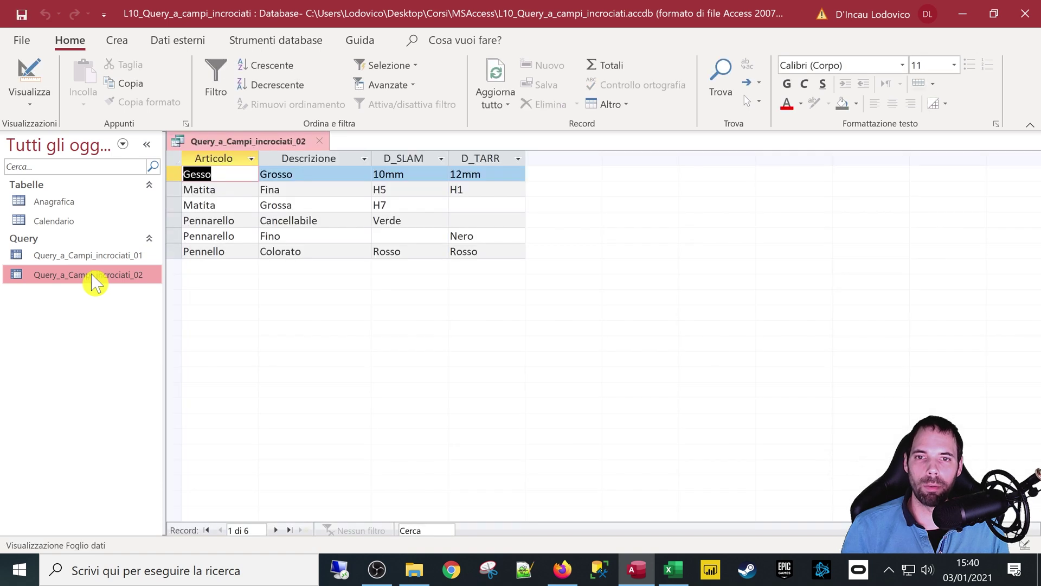
left_click(464, 221)
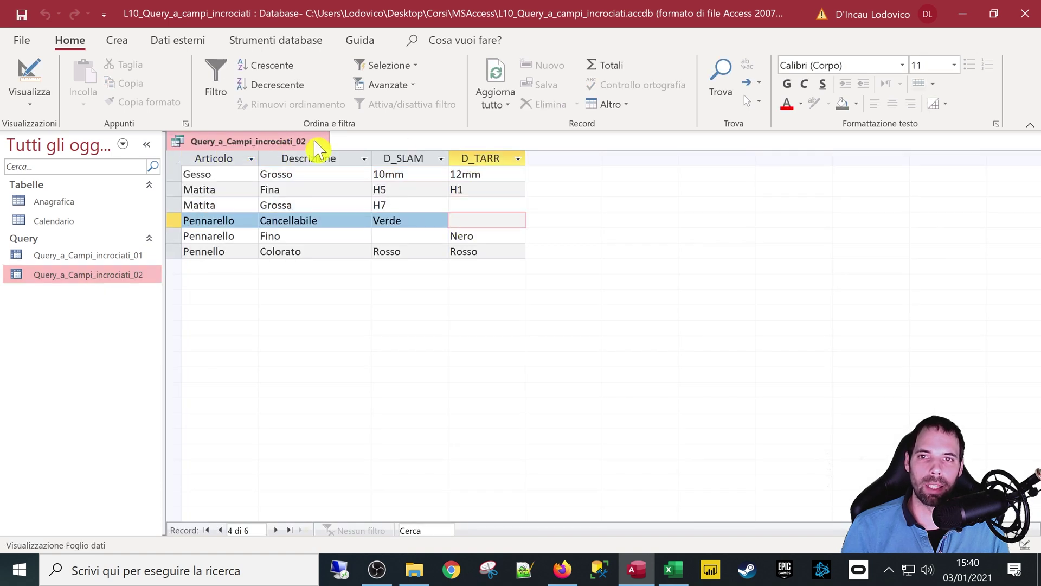
left_click(319, 142)
Open Query_a_Campi_incrociati_01 and inspect the Sald cell of the SEF row for 01/01/2018
double_click(88, 256)
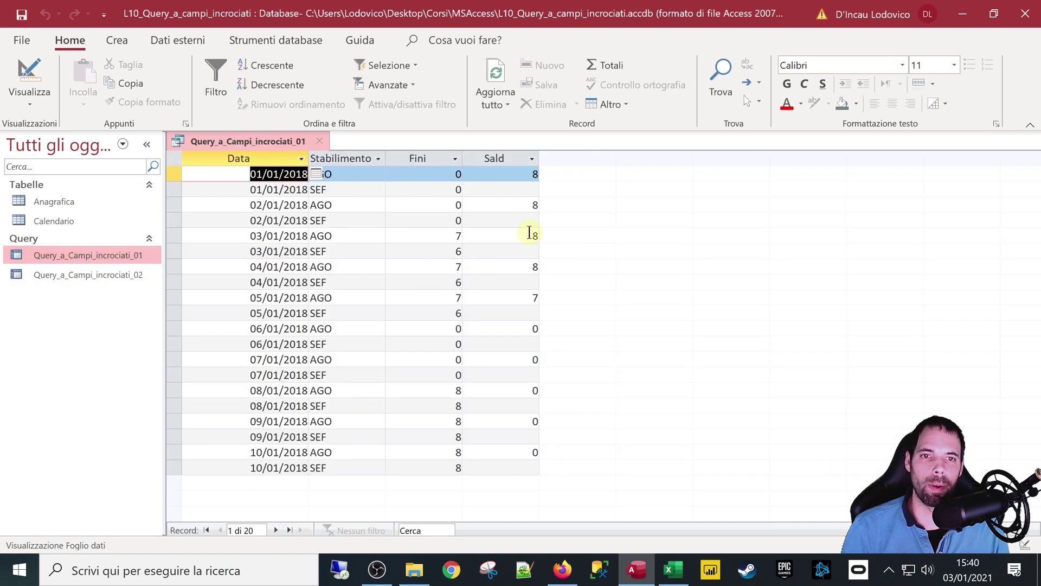
left_click(514, 189)
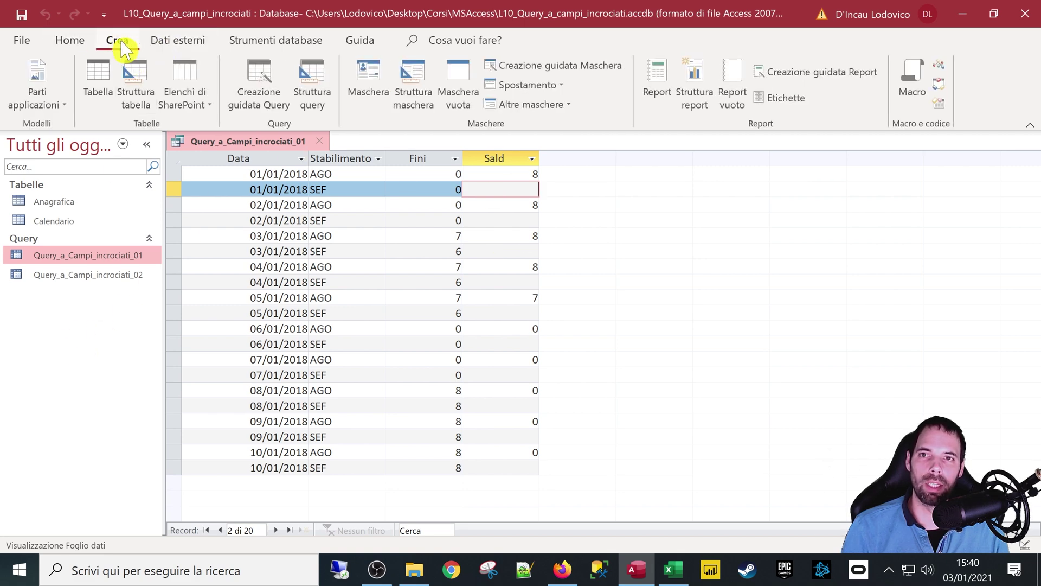
Create a new design-view query based on Query_a_Campi_incrociati_01 and add the fields Data, Stabilimento, Fini and Sald
left_click(312, 82)
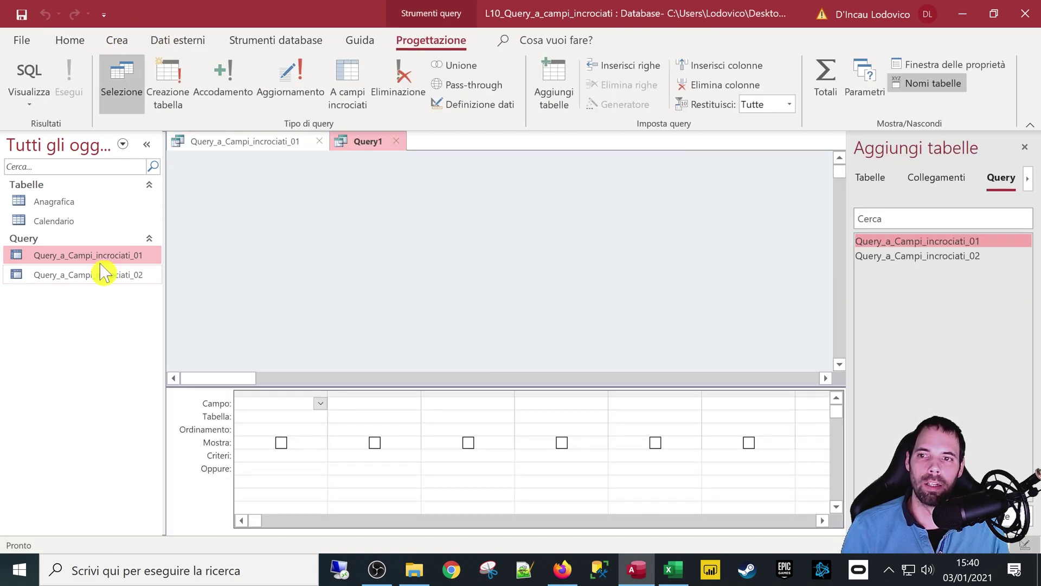
left_click_drag(103, 255, 228, 181)
left_click(253, 214)
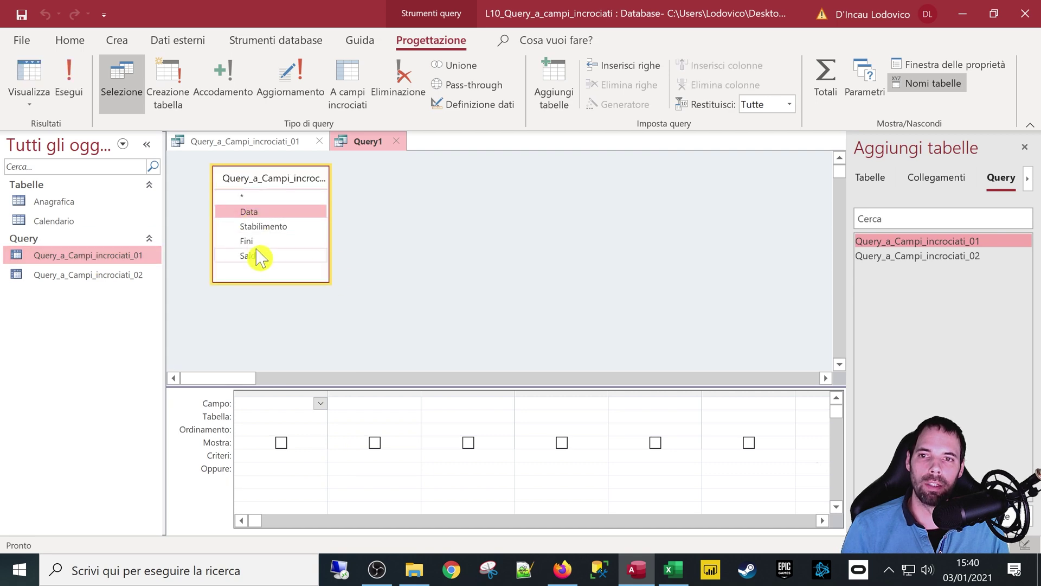
left_click(255, 255, "shift")
left_click_drag(260, 216, 266, 480)
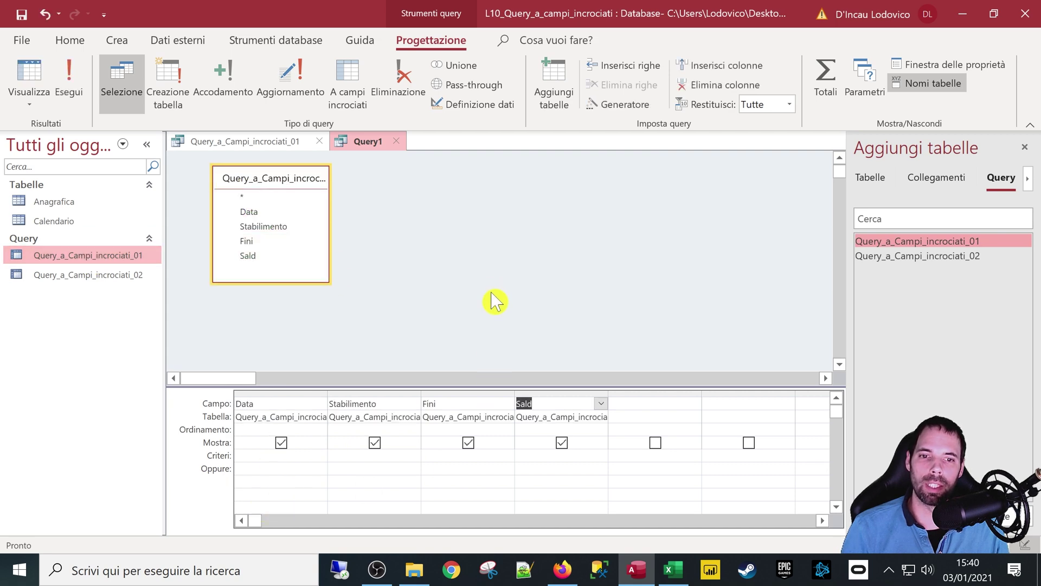
Review the blank cells in the Sald column of Query_a_Campi_incrociati_01
left_click(235, 142)
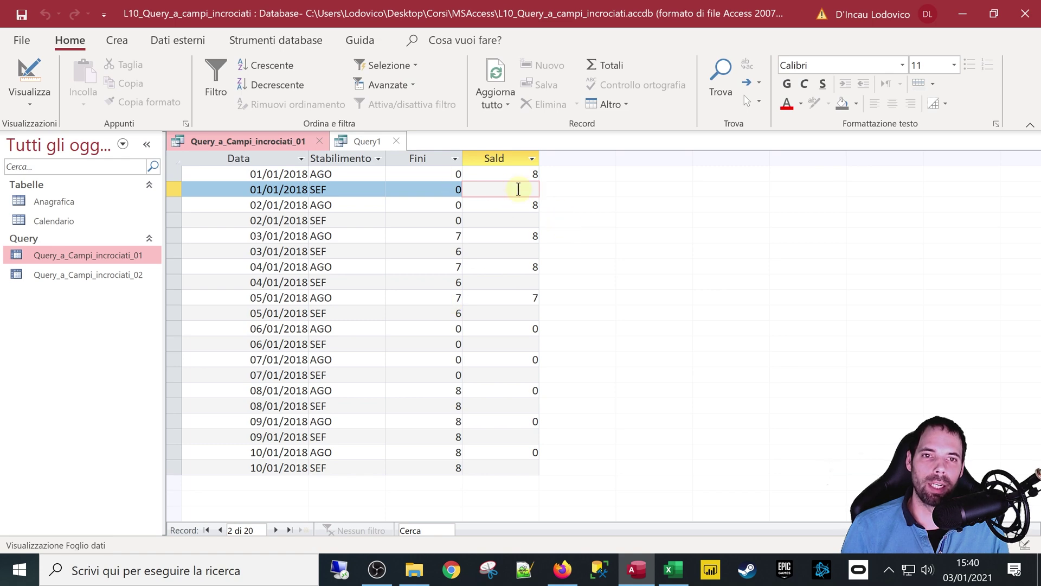
left_click(493, 158)
left_click(488, 189)
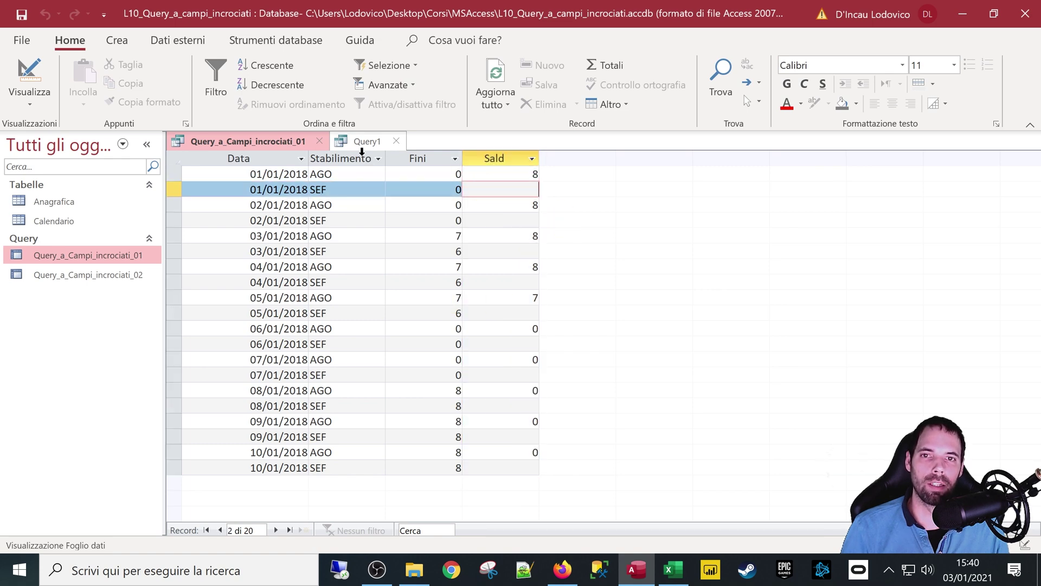
Replace Query1's Sald field with the expression Sald: IIf([Sald]="";0;[Sald]) and widen its column to show it in full
left_click(364, 142)
left_click(539, 402)
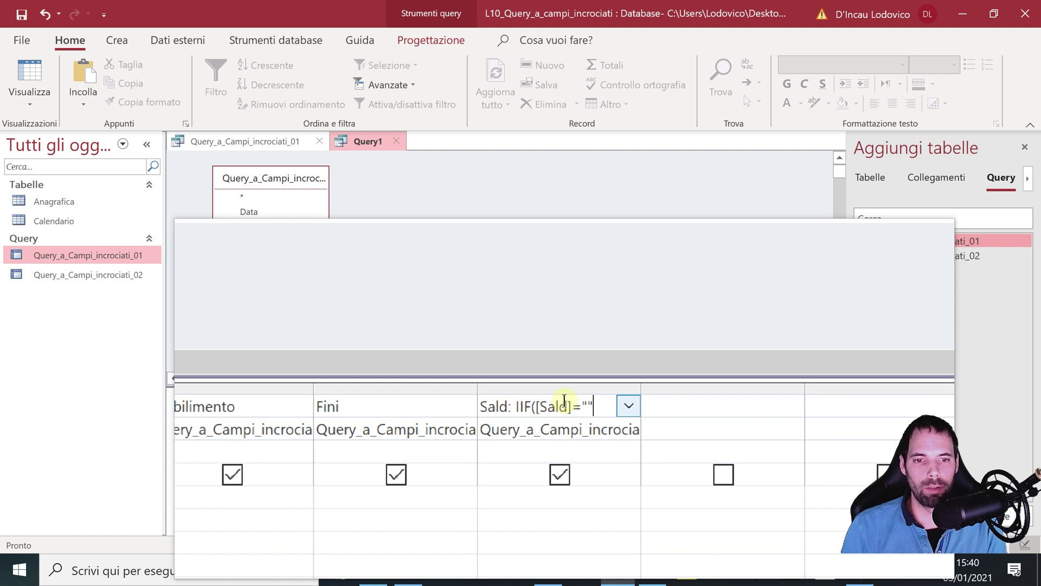
type(";")
key("BackSpace")
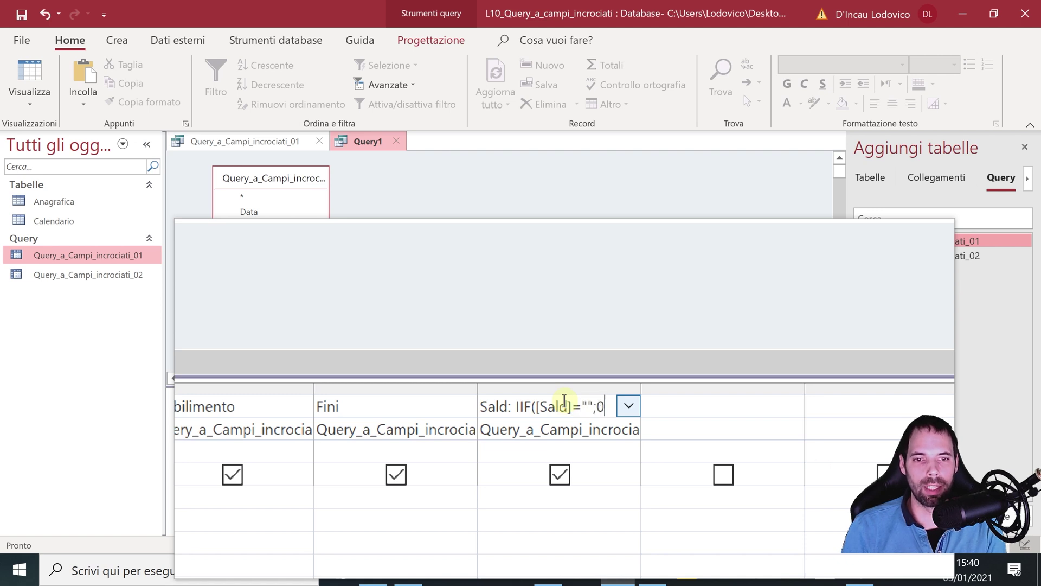
type(";0;[")
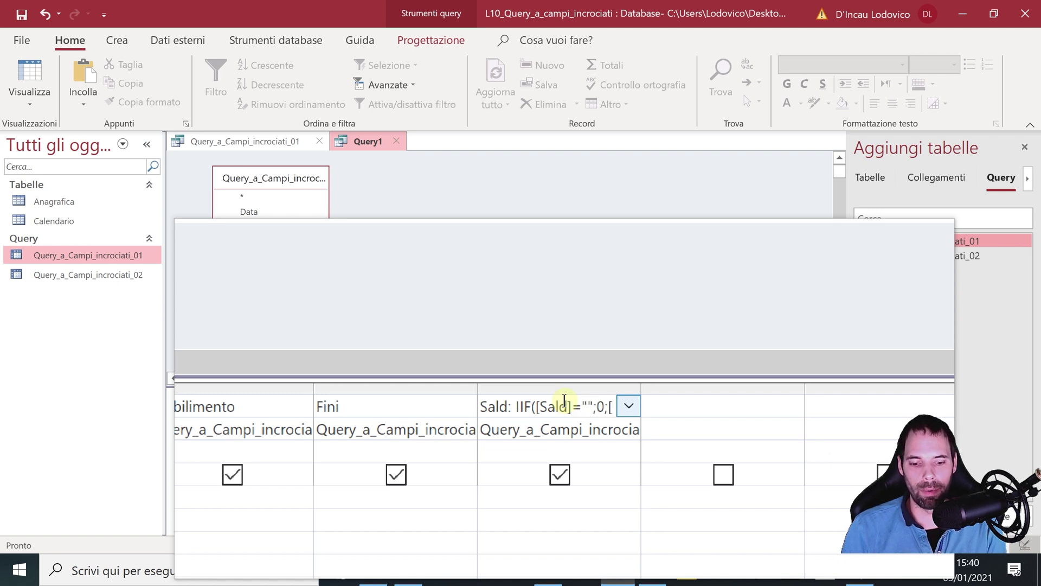
type("Sald")
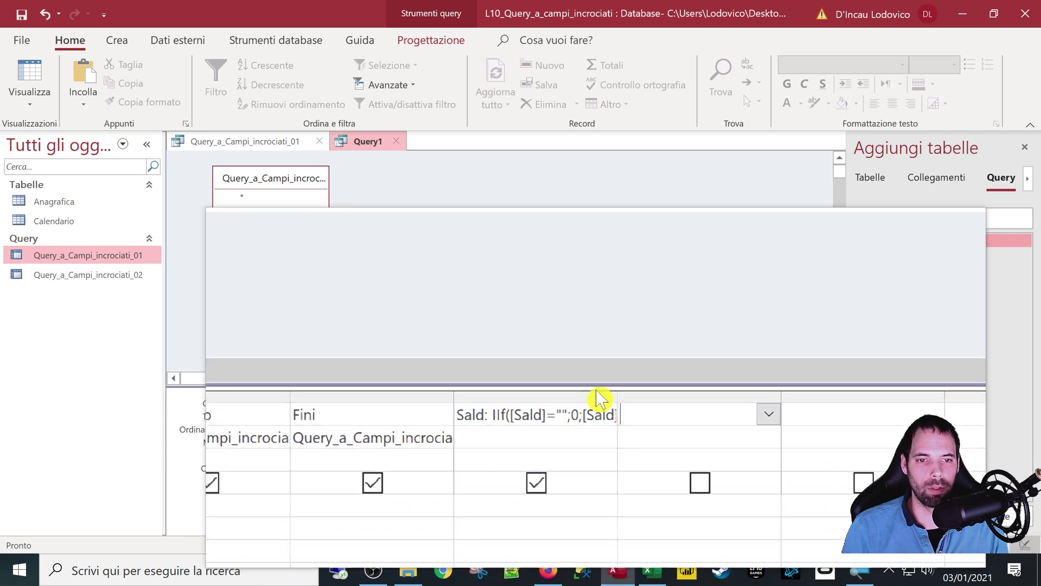
type(")")
left_click_drag(646, 400, 660, 412)
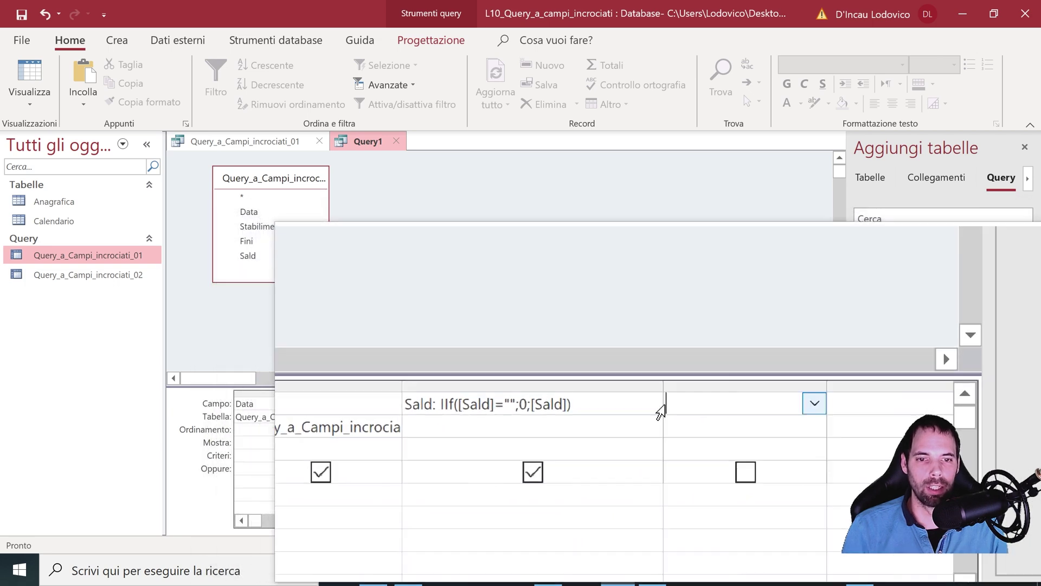
key("super+Escape")
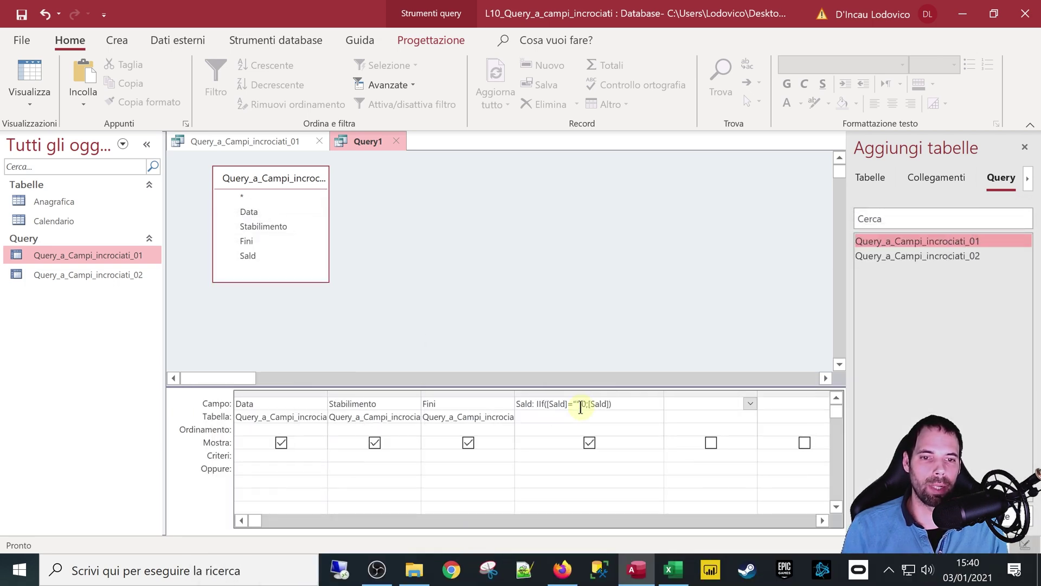
Try to run the query, rename the calculated field's alias to Sald_, and preview the results before returning to design view
left_click(34, 78)
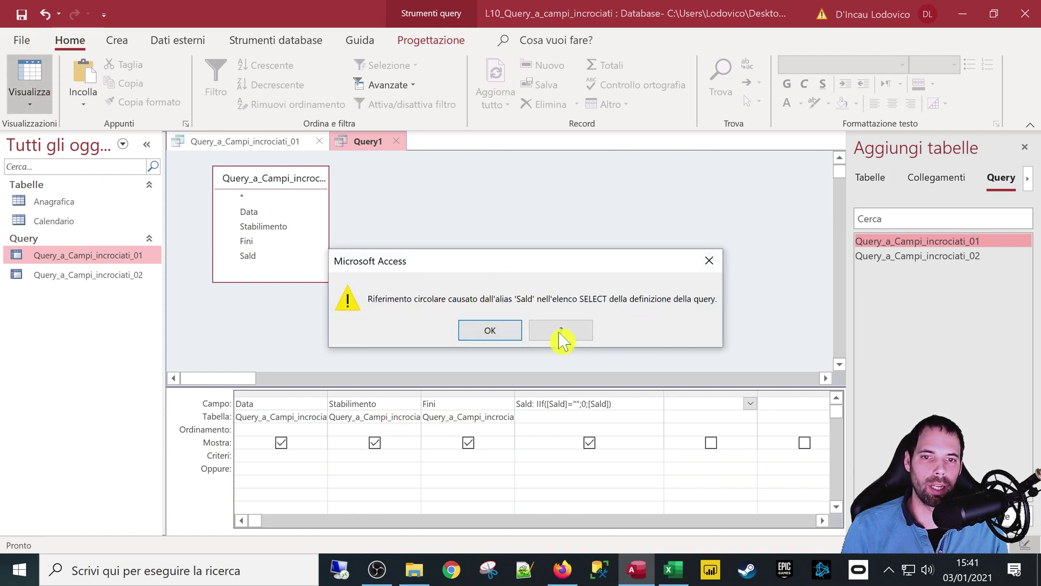
left_click(473, 337)
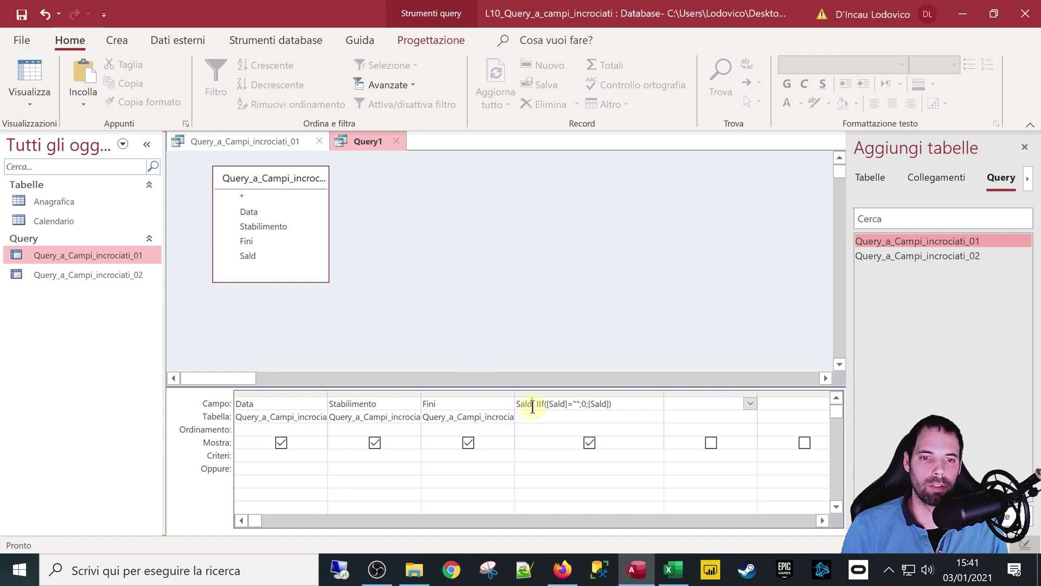
left_click(532, 405)
type("_")
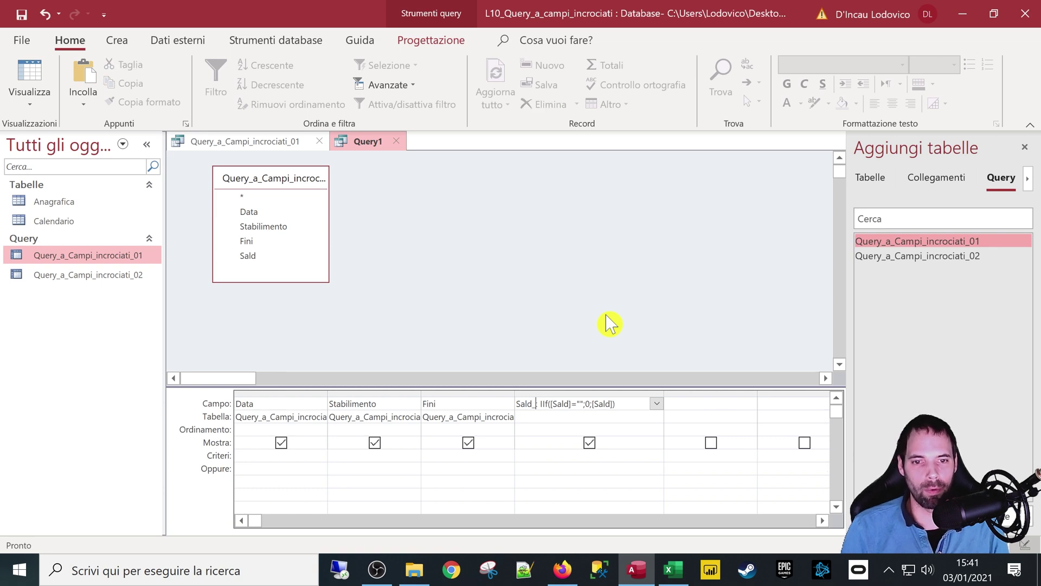
left_click(29, 71)
left_click(29, 70)
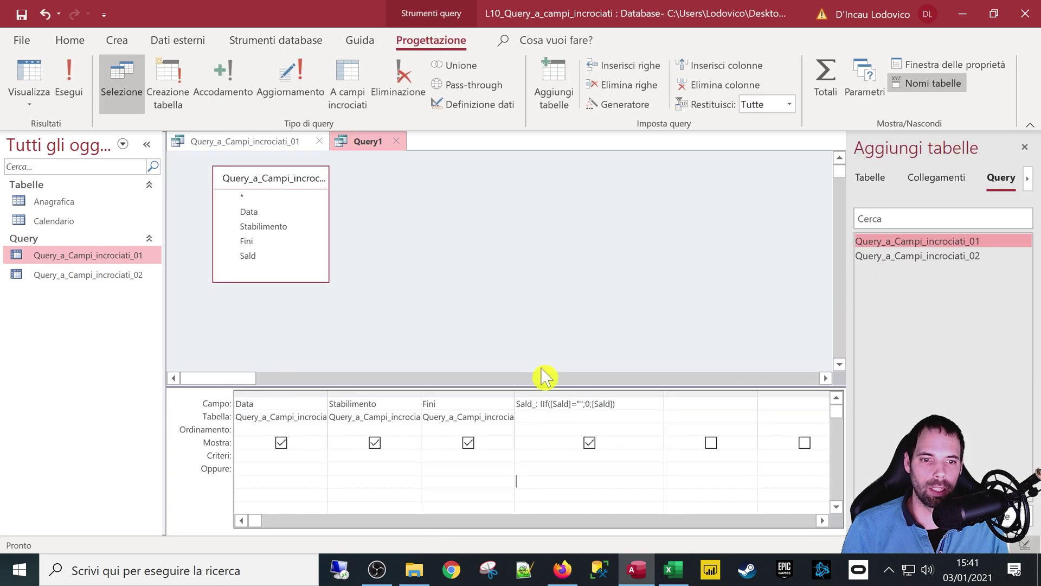
Change the Sald_ condition to [Sald] Is Null, then run the query and inspect the Sald_ cell of the SEF row for 01/01/2018
left_click(580, 403)
key("BackSpace")
key("BackSpace")
key("Delete")
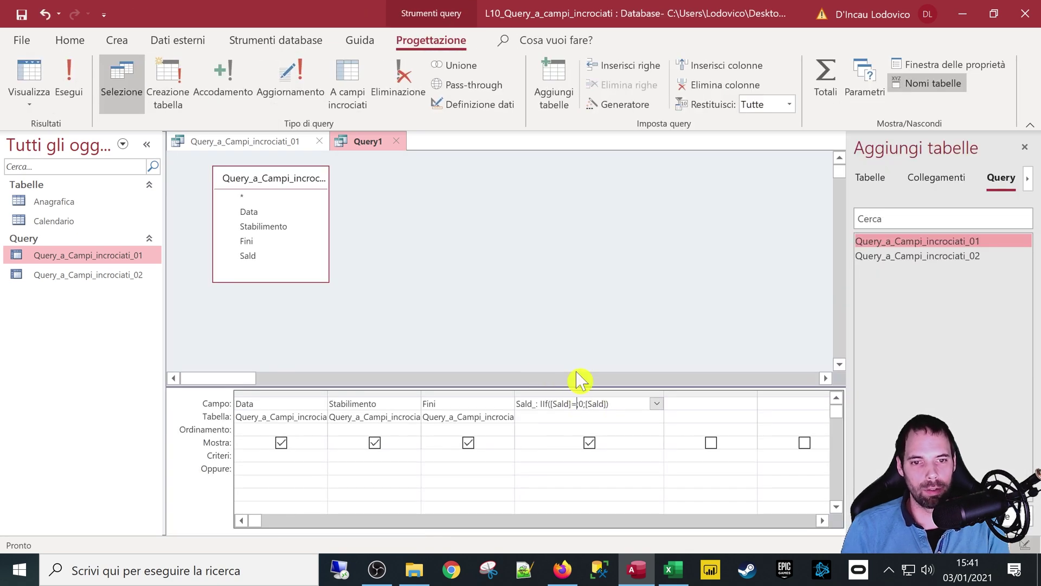
type("is null")
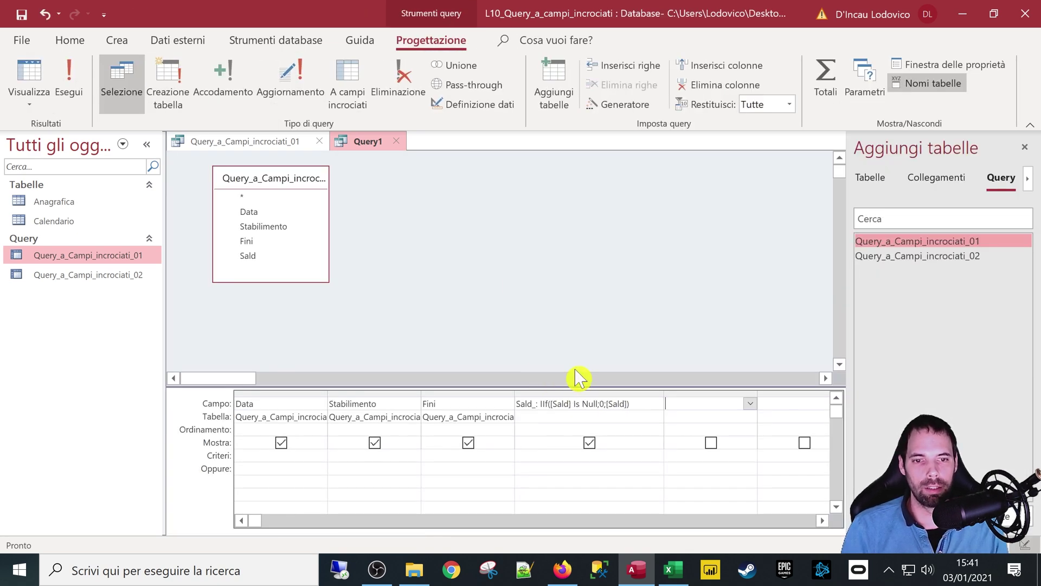
left_click(73, 81)
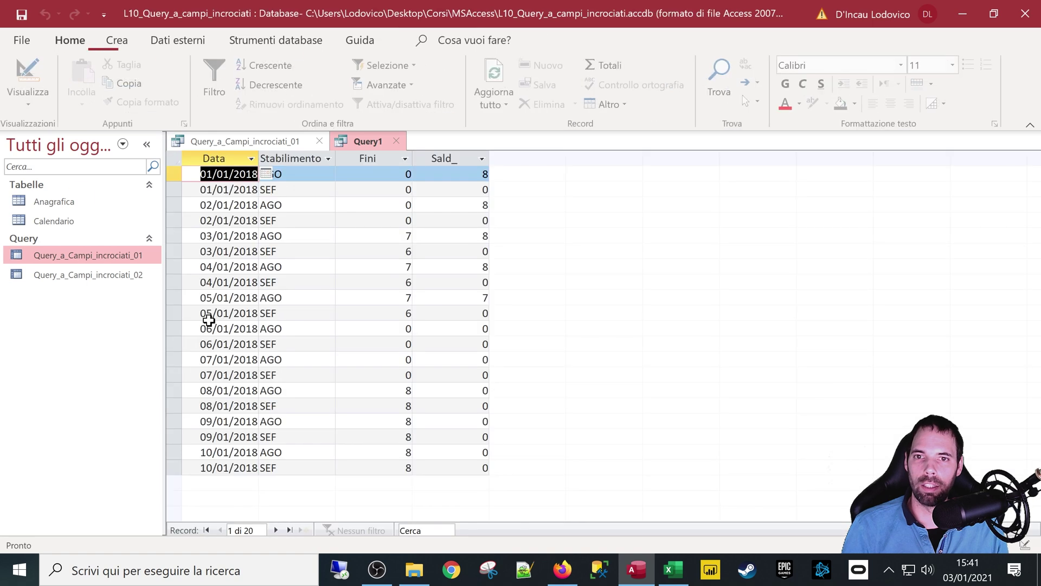
left_click(457, 194)
left_click_drag(457, 194, 548, 204)
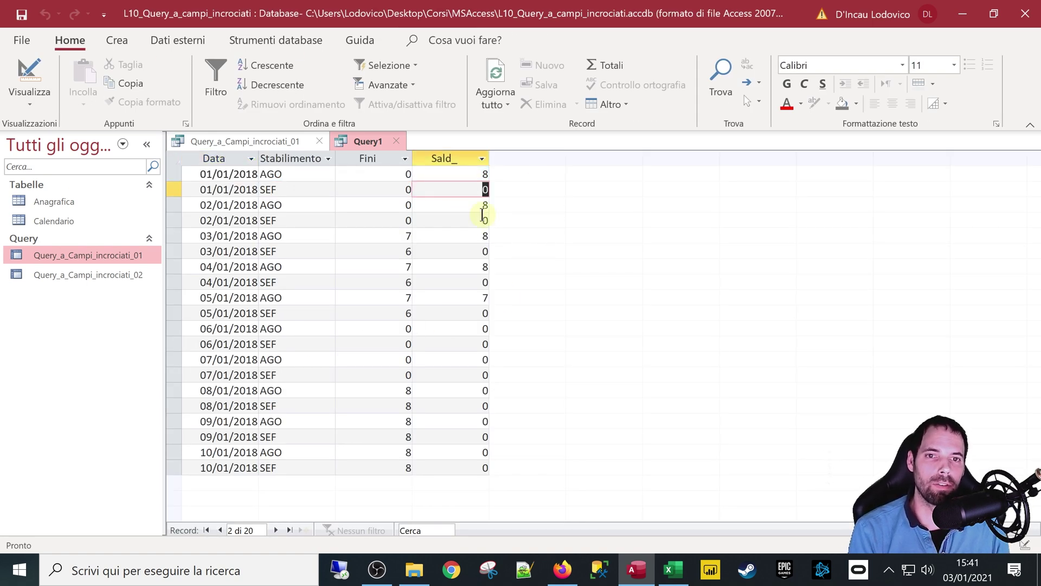
left_click(464, 193)
left_click_drag(464, 193, 516, 197)
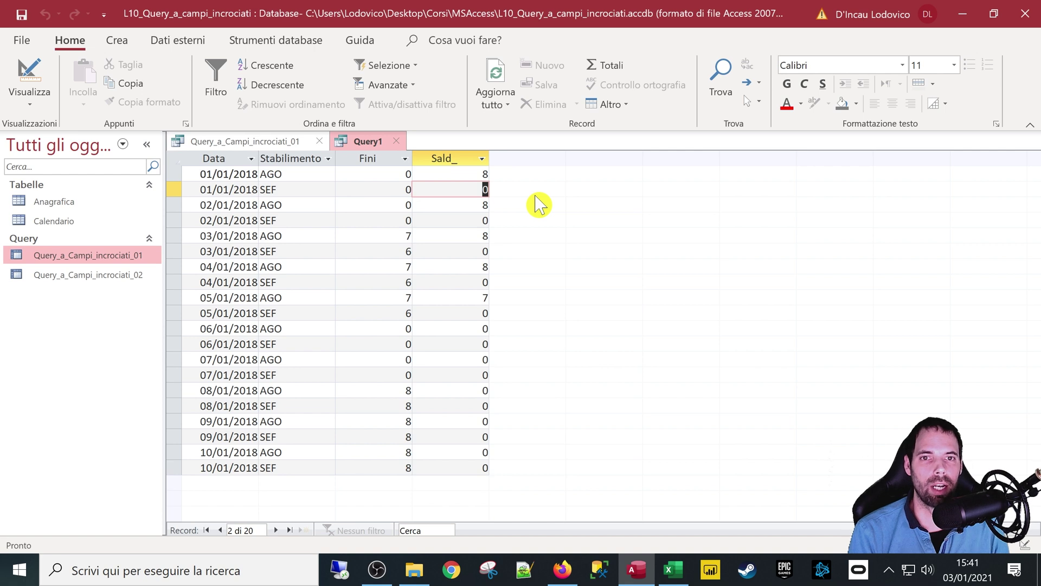
Open Query_a_Campi_incrociati_02 to examine the D_TARR cells for Matita Grossa and Pennarello Cancellabile, and return to Query1
left_click(61, 276)
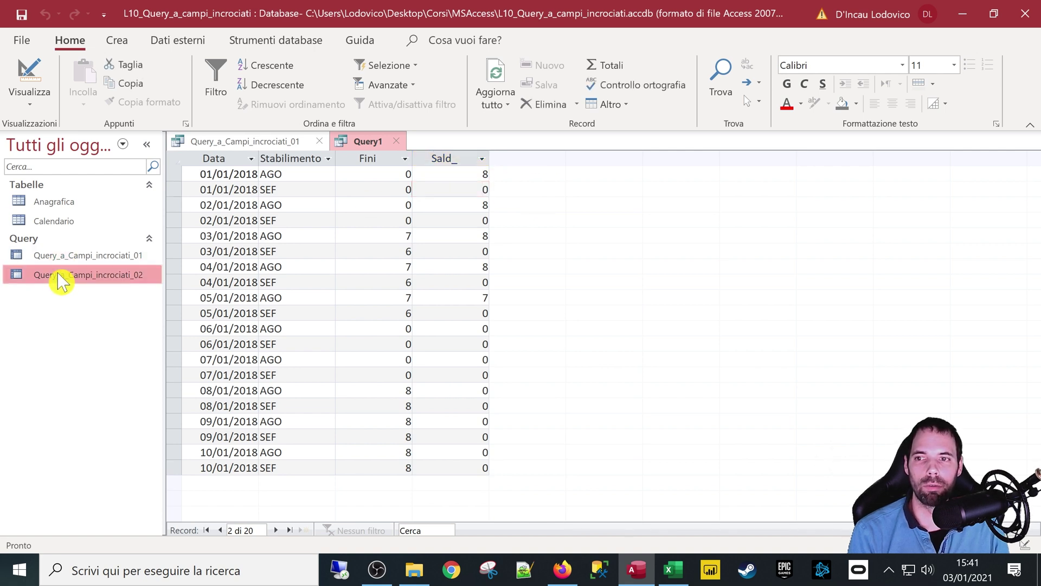
double_click(61, 276)
left_click(468, 208)
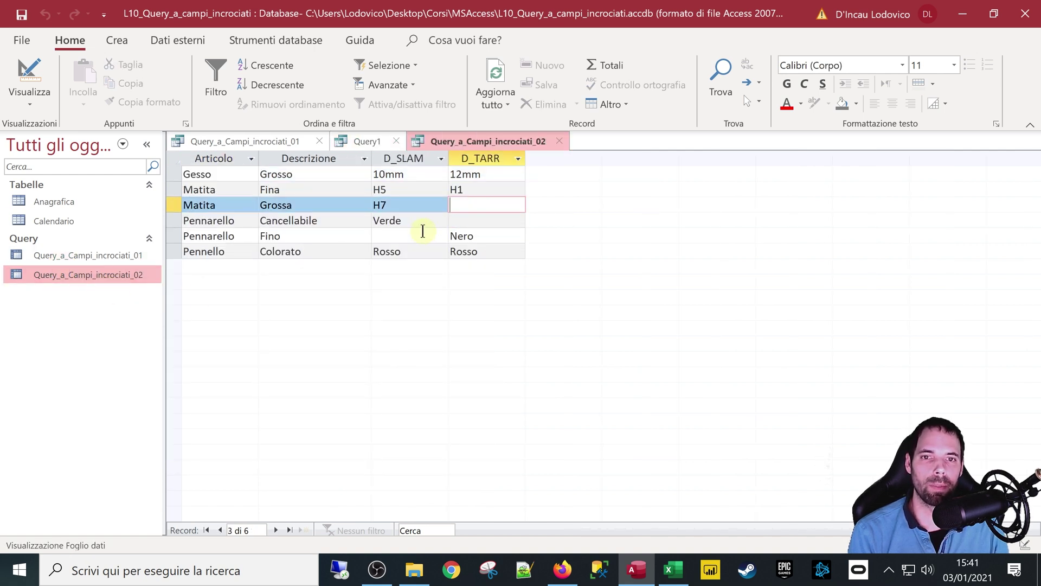
left_click(454, 234)
left_click(459, 205)
left_click(458, 218)
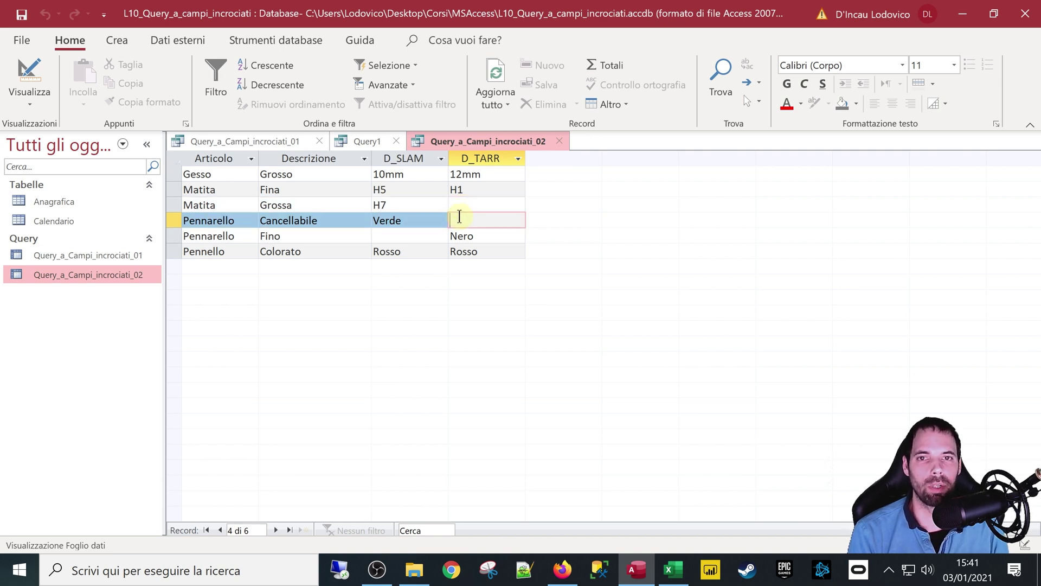
left_click(369, 142)
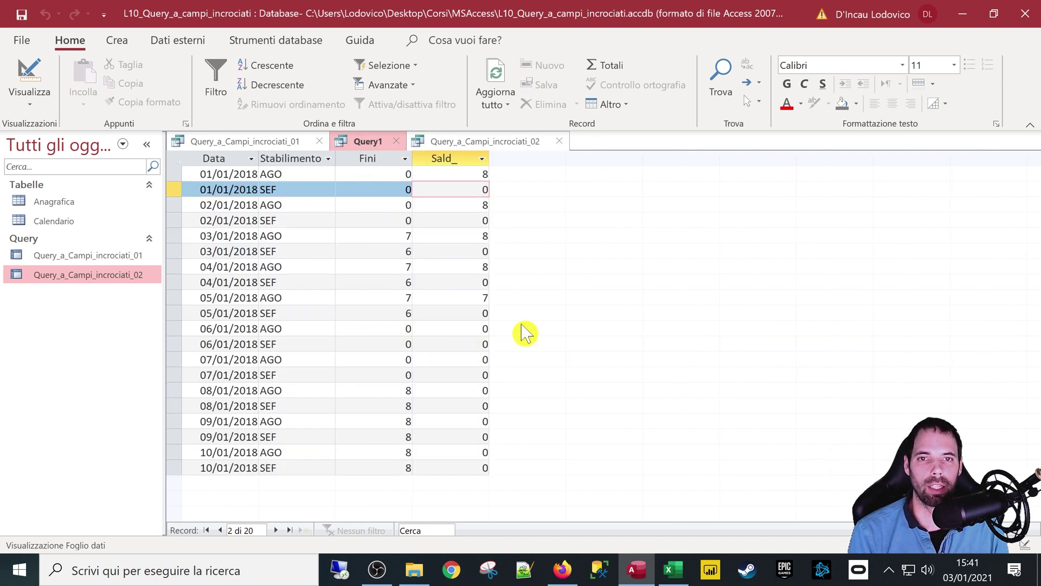
Switch to the Excel workbook and review lesson 10 and the Parte 2 and Parte 3 lessons on the MasterClass MSAccess sheet
left_click(673, 569)
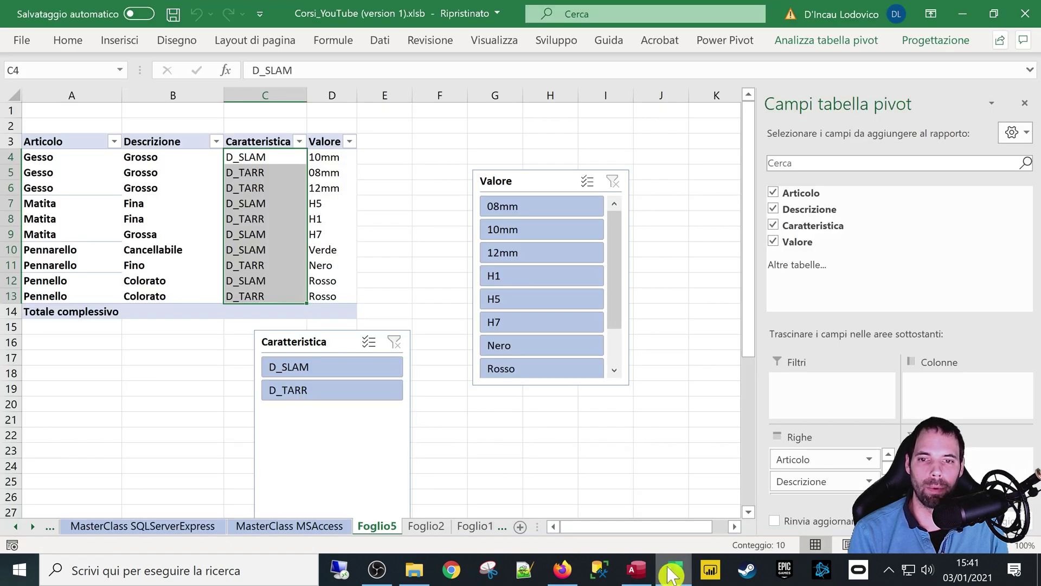
left_click(235, 527)
scroll(81, 429, "down", 1)
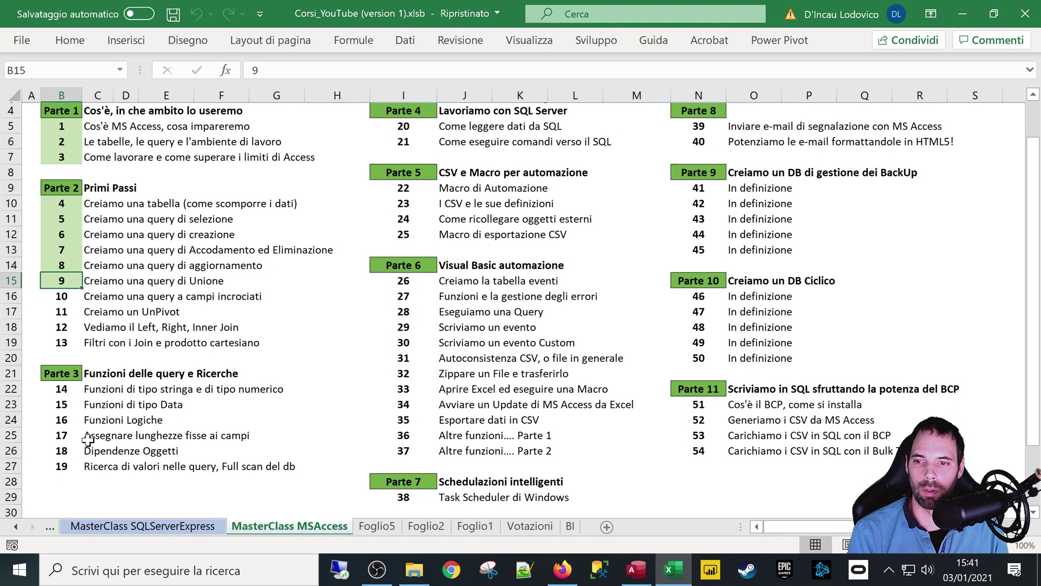
left_click_drag(70, 419, 204, 452)
left_click(60, 373)
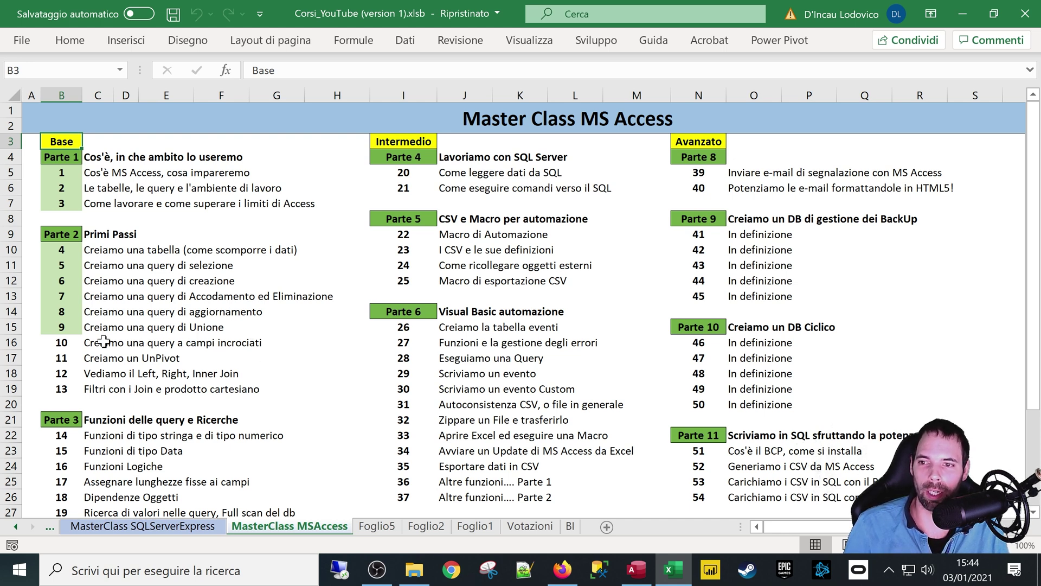
left_click_drag(93, 343, 262, 343)
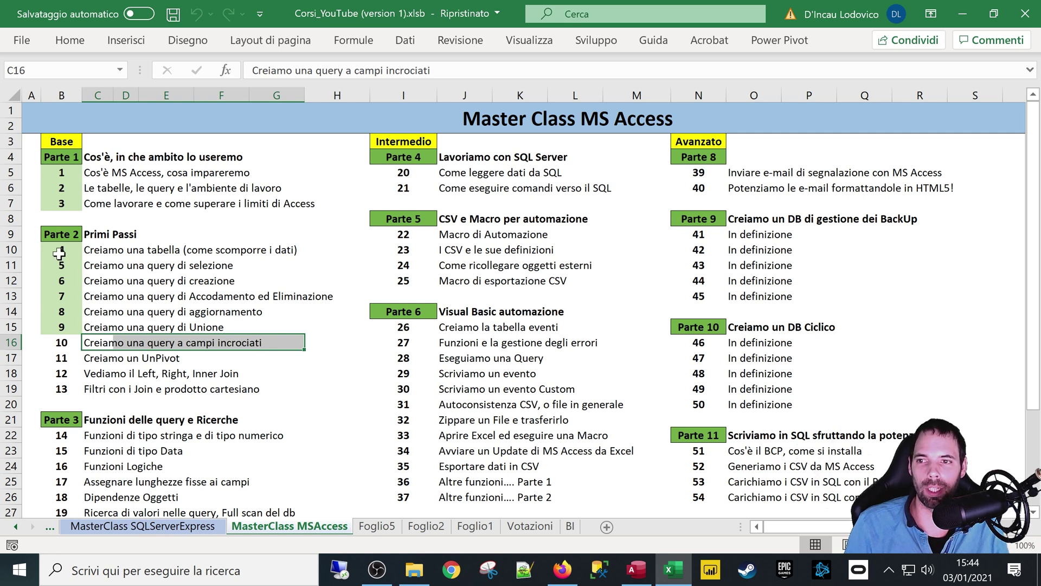
left_click(57, 237)
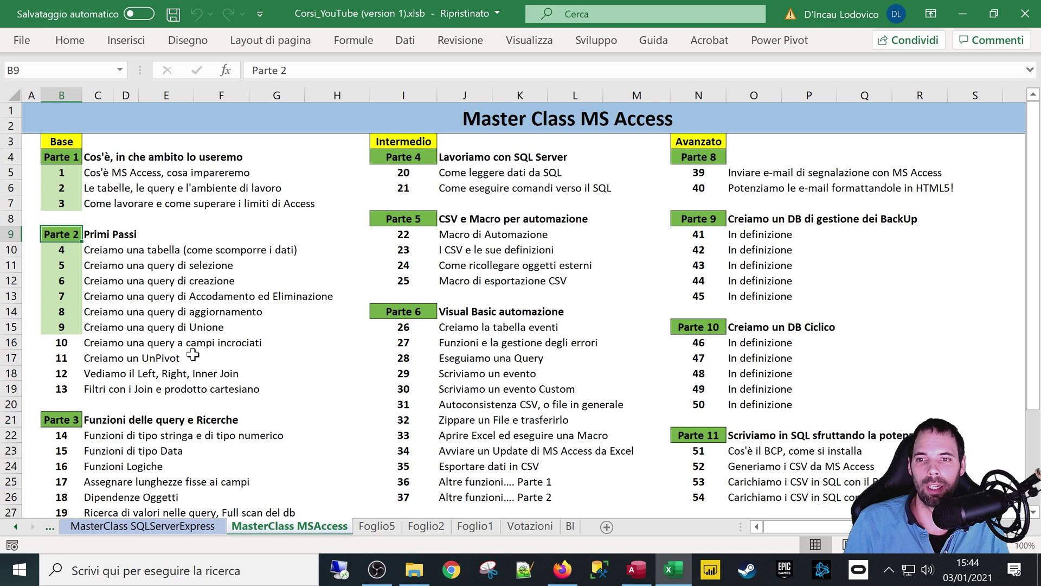
left_click(70, 343)
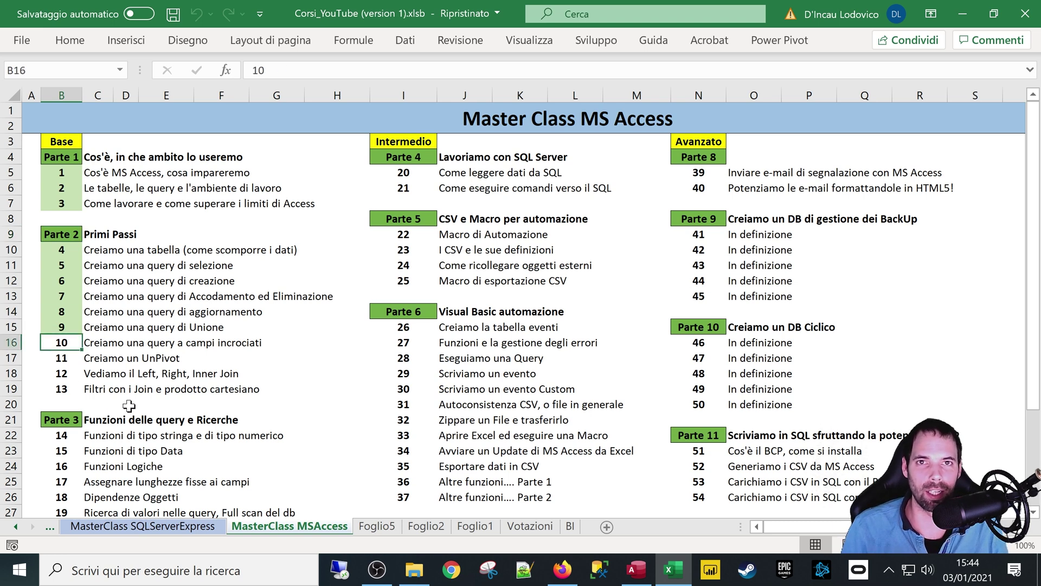
left_click(65, 239)
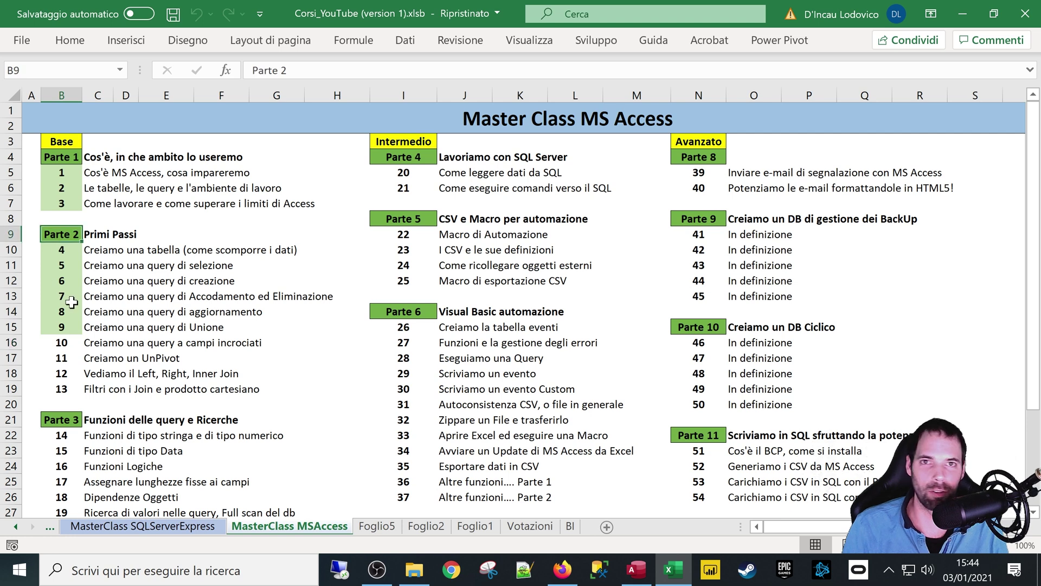